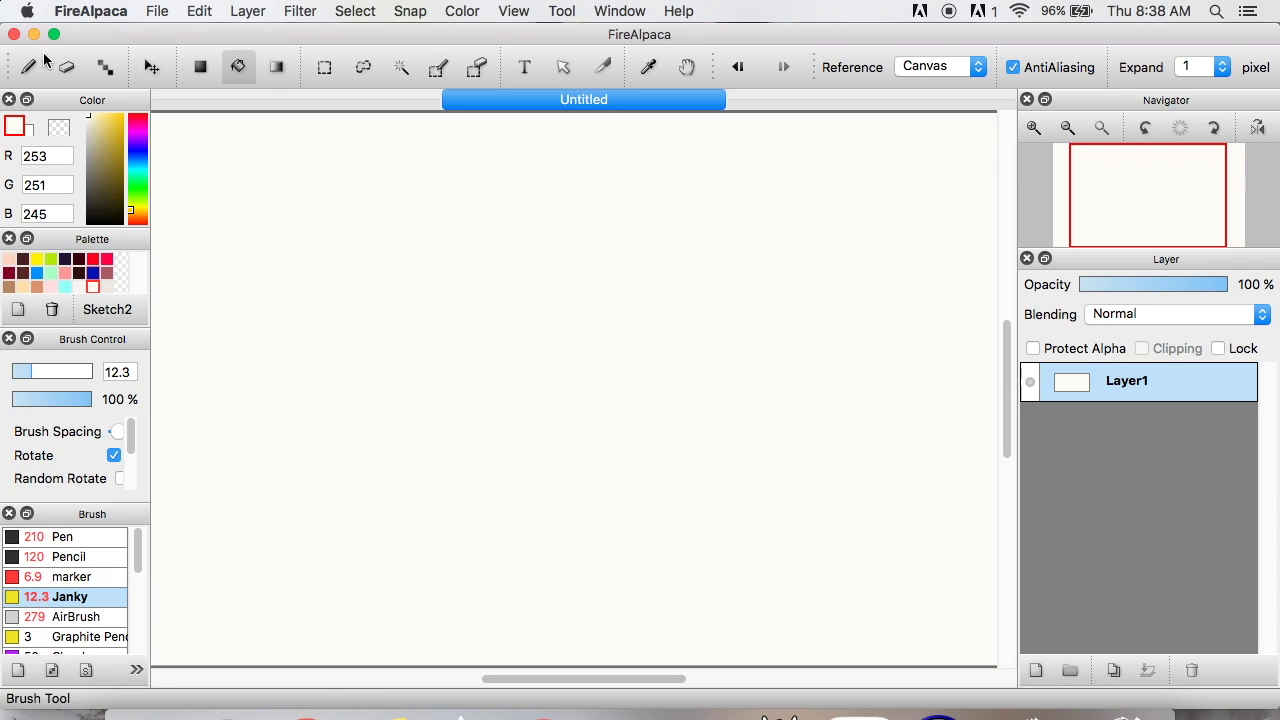
Close the Color, Layer, Brush Control and Brush windows, leaving the Palette and Navigator open.
click(8, 100)
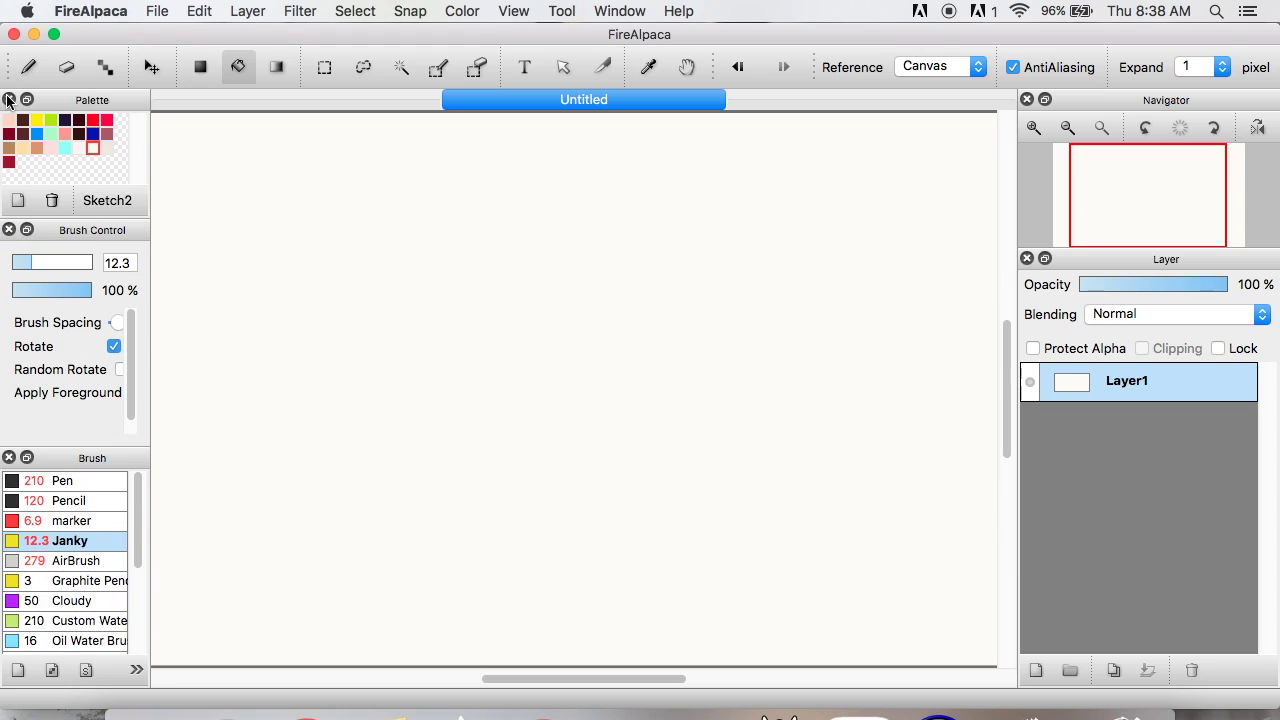
click(1027, 259)
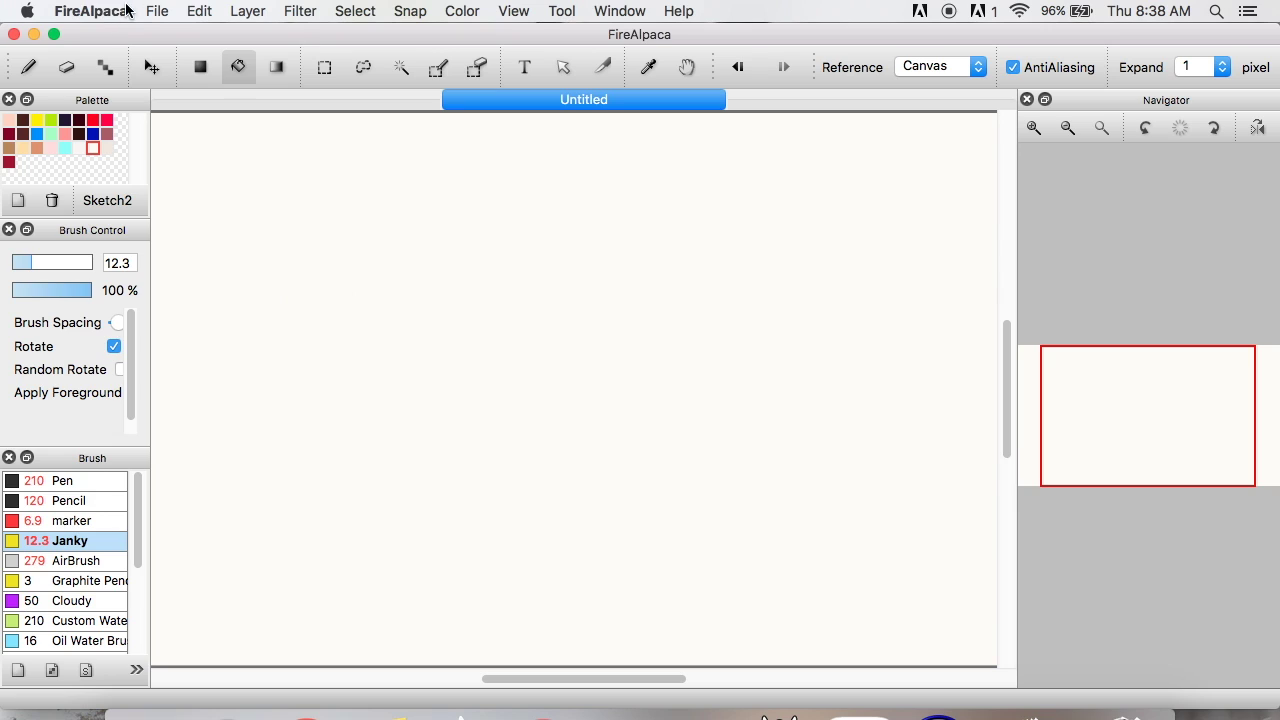
click(156, 11)
mouse_move(82, 8)
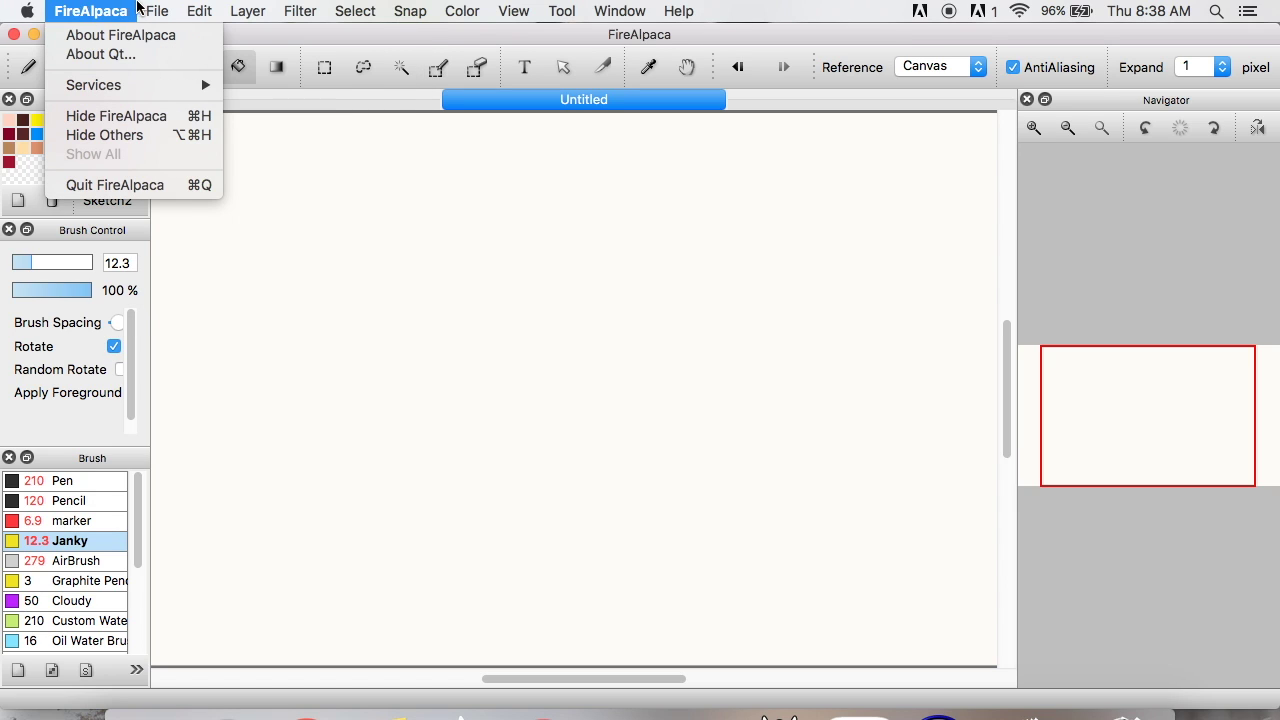
mouse_move(247, 11)
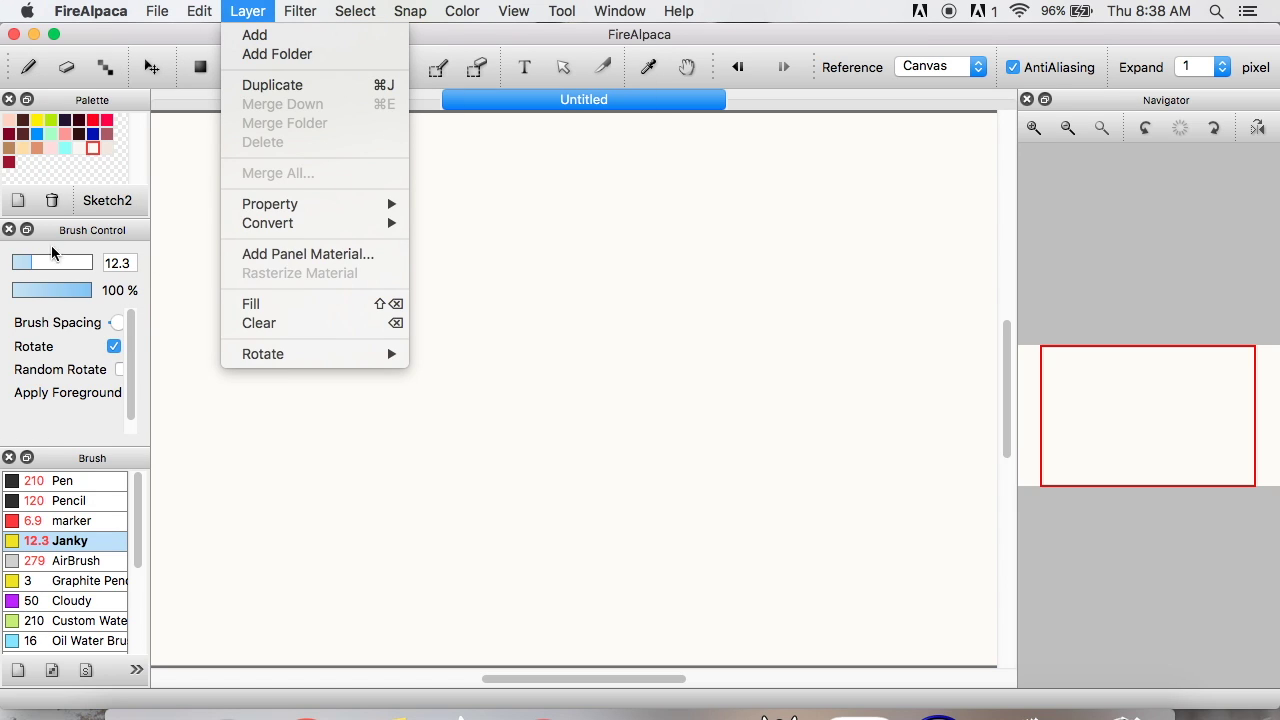
click(63, 445)
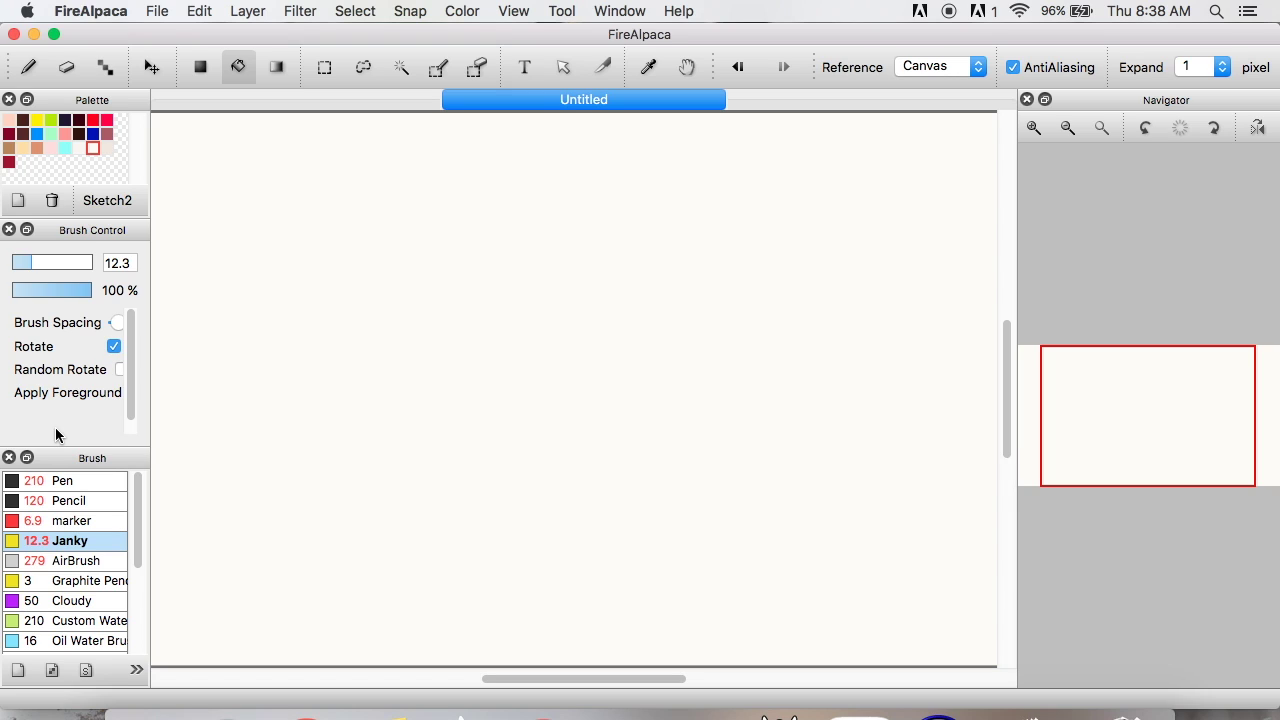
click(9, 230)
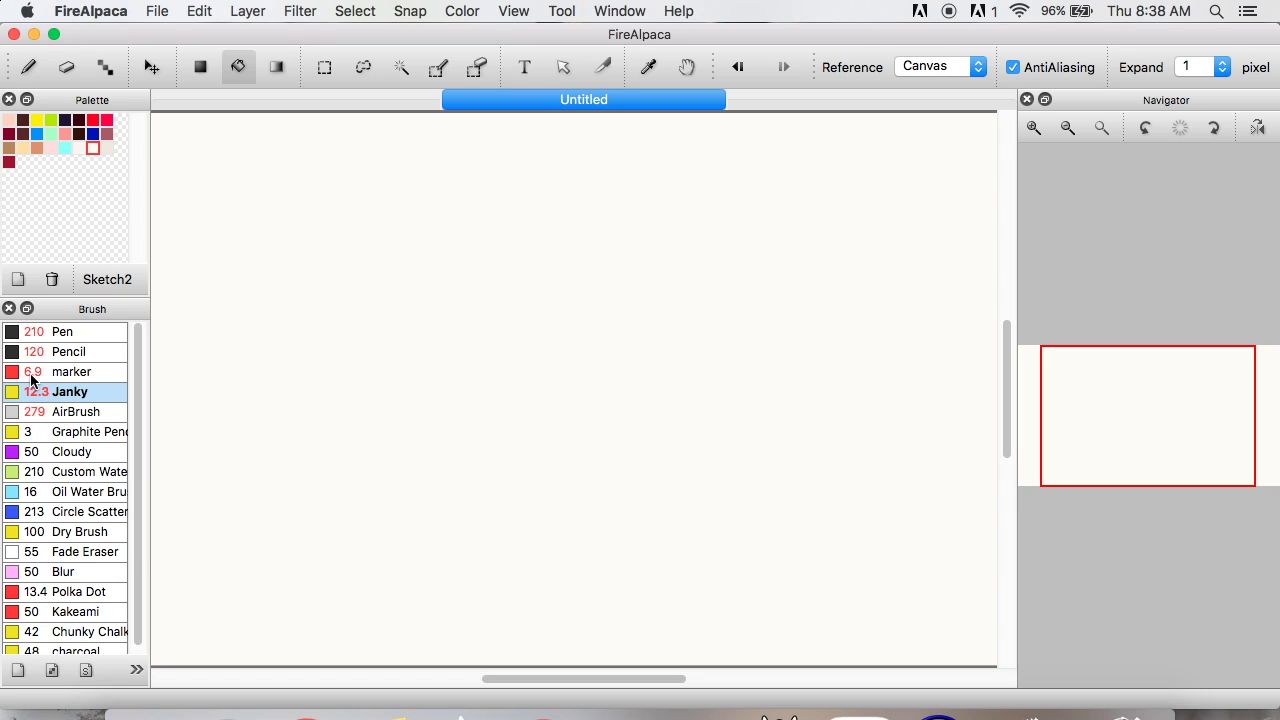
click(8, 310)
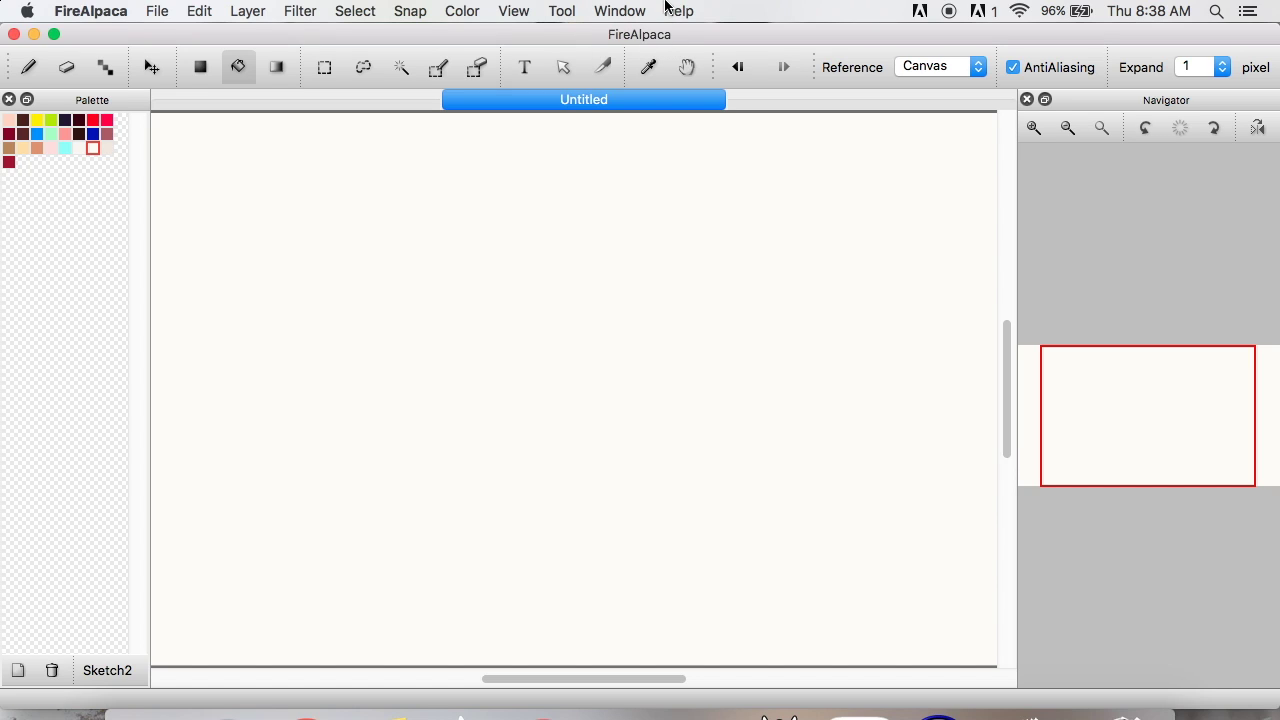
Restore the closed Color, Brush and Layer windows.
click(619, 11)
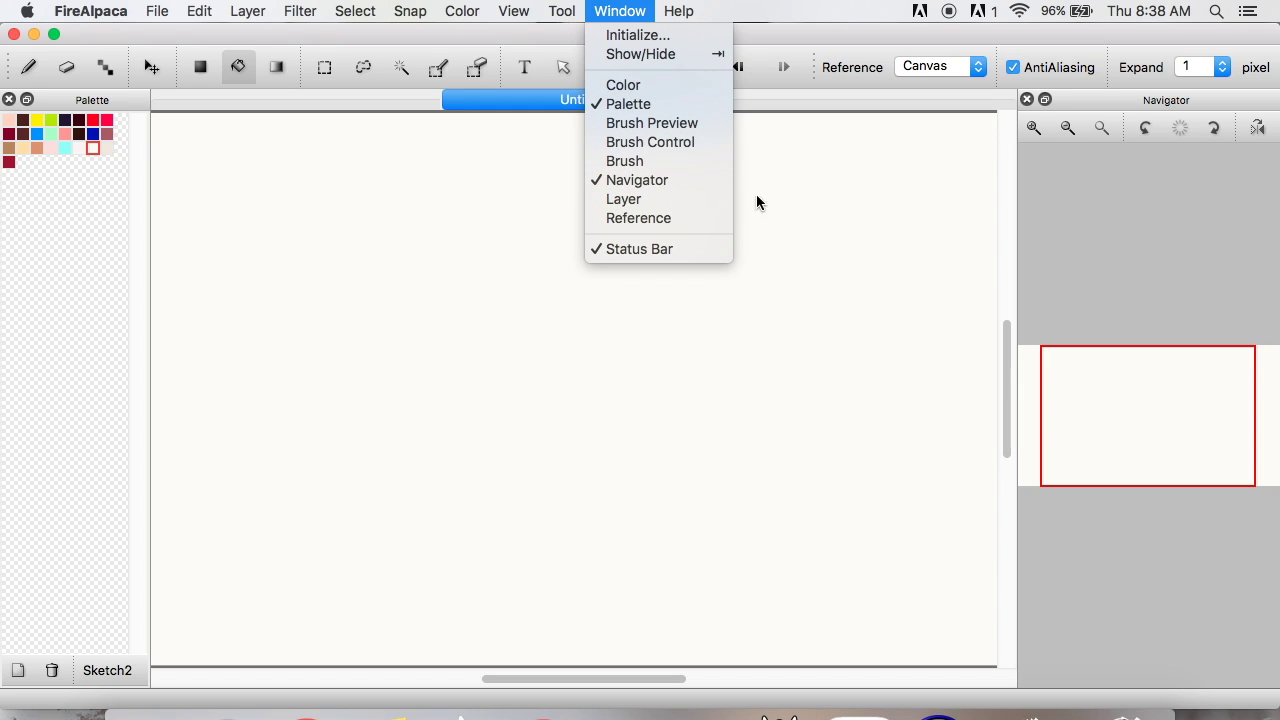
click(659, 89)
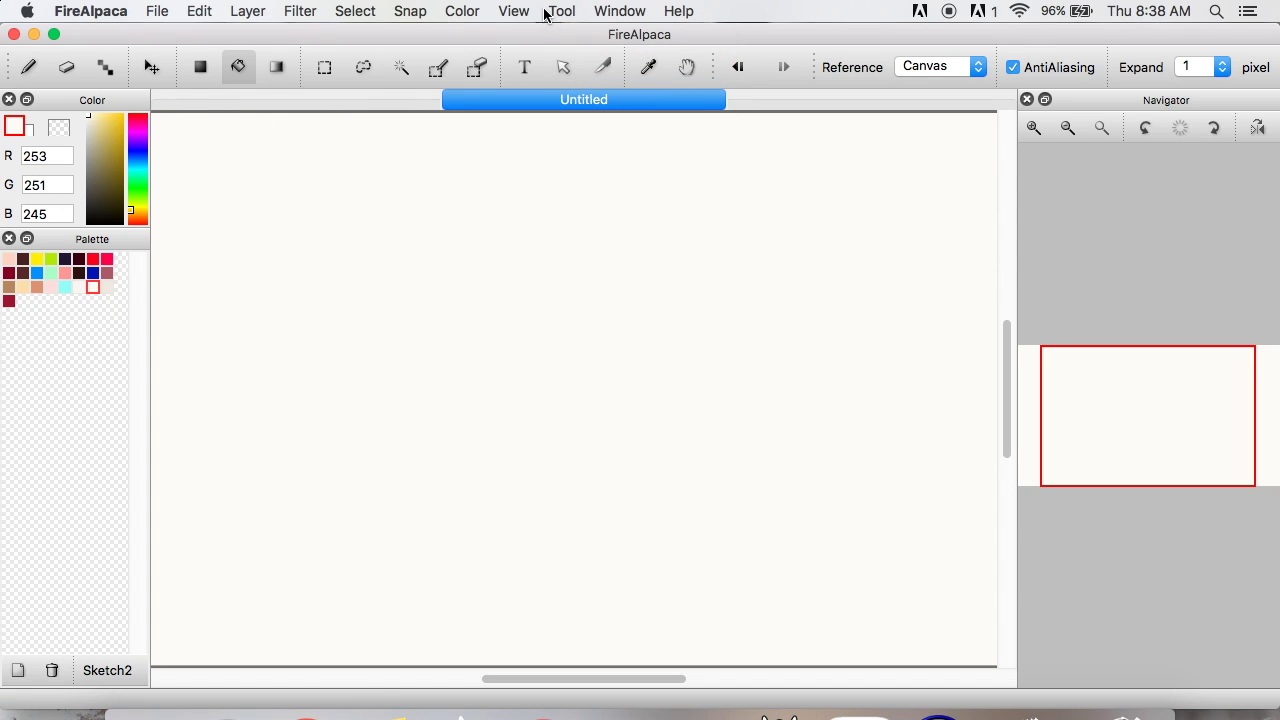
click(609, 15)
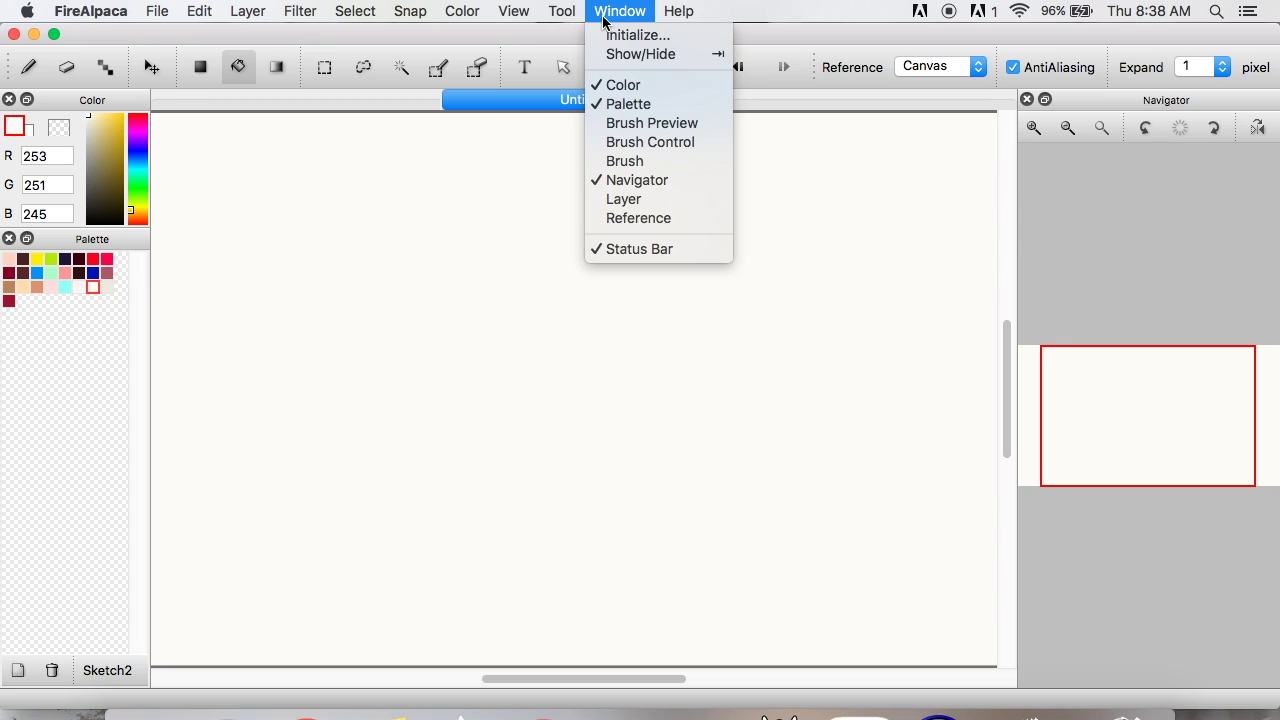
click(625, 161)
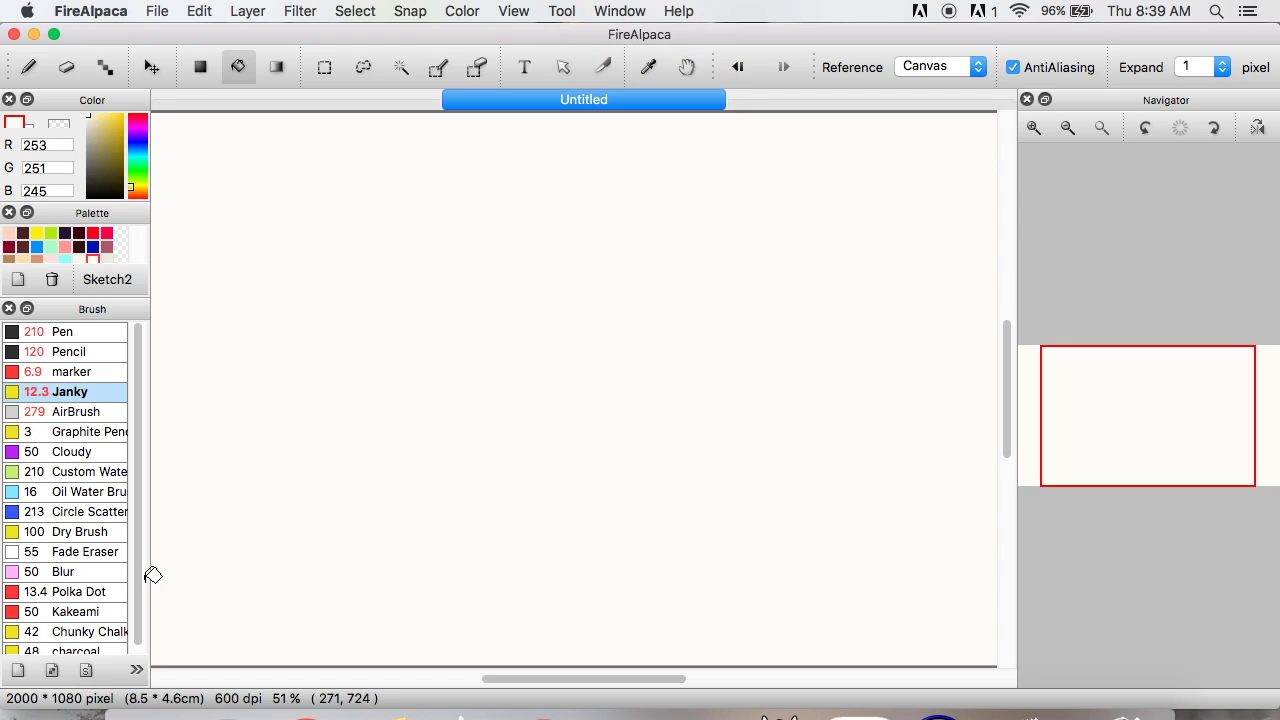
click(596, 14)
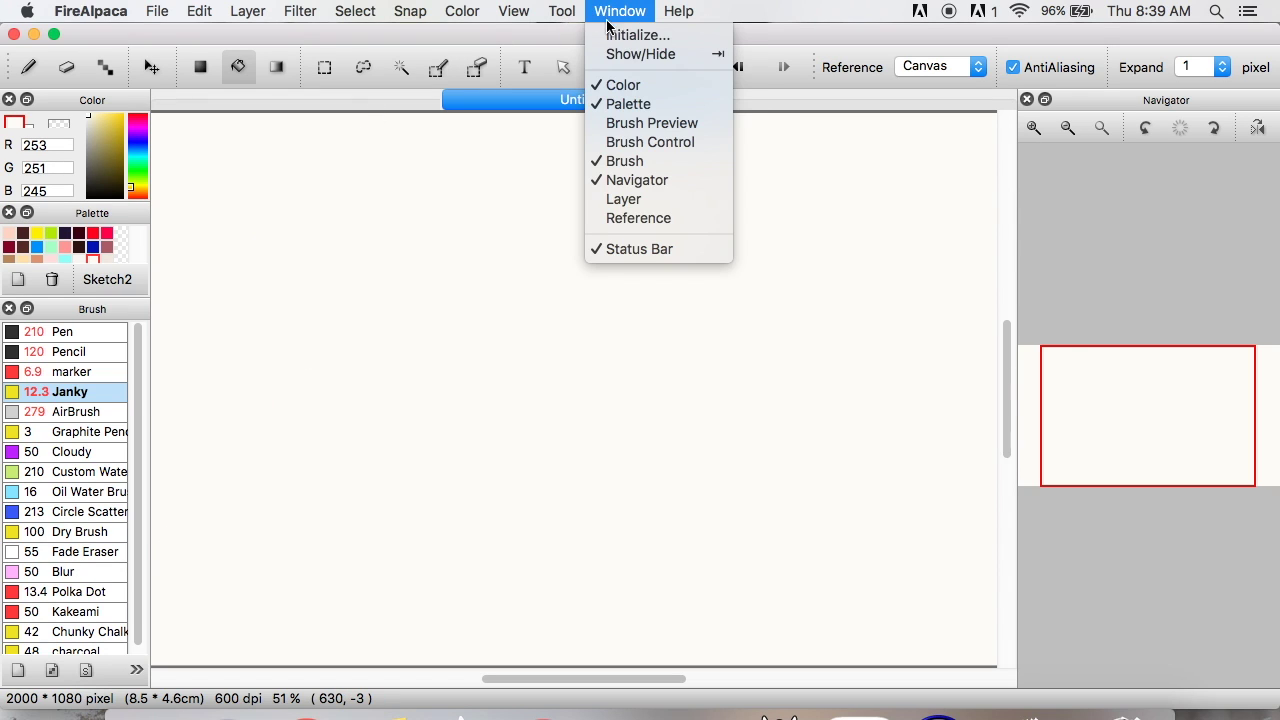
click(633, 200)
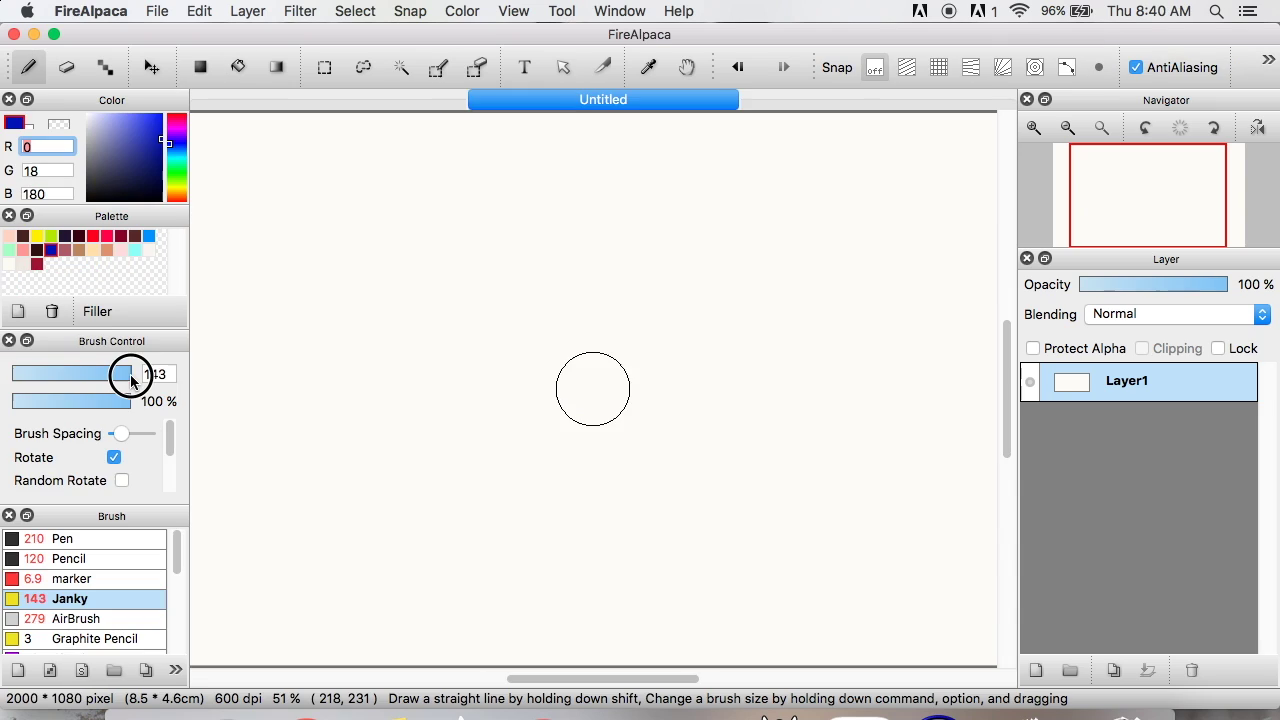
Set the Janky brush size to 93 and paint dark blue zigzag test strokes, clearing the layer between them.
mouse_move(129, 371)
mouse_down()
mouse_move(100, 371)
mouse_move(131, 371)
mouse_move(106, 381)
mouse_move(131, 371)
mouse_move(106, 374)
mouse_move(137, 393)
mouse_move(108, 398)
mouse_move(220, 406)
mouse_move(83, 389)
mouse_move(143, 408)
mouse_move(98, 399)
mouse_move(116, 403)
mouse_up()
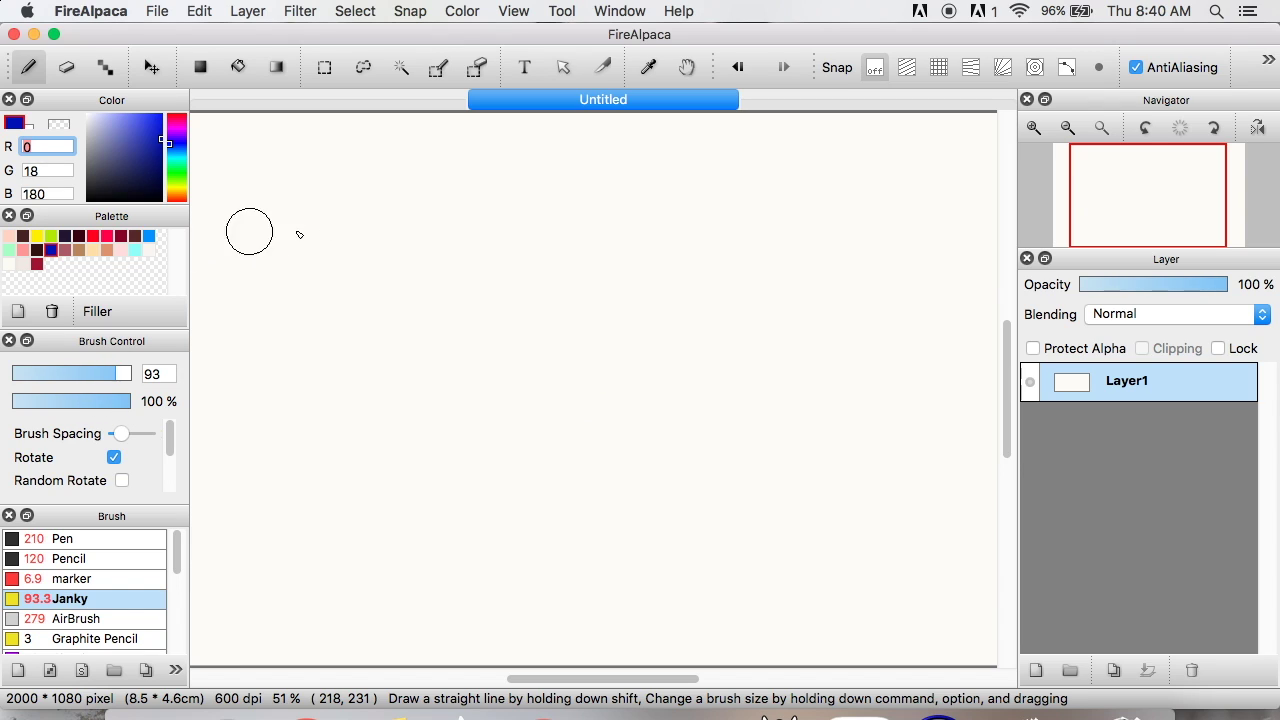
mouse_move(322, 178)
mouse_down()
mouse_move(294, 457)
mouse_move(515, 522)
mouse_move(833, 537)
mouse_up()
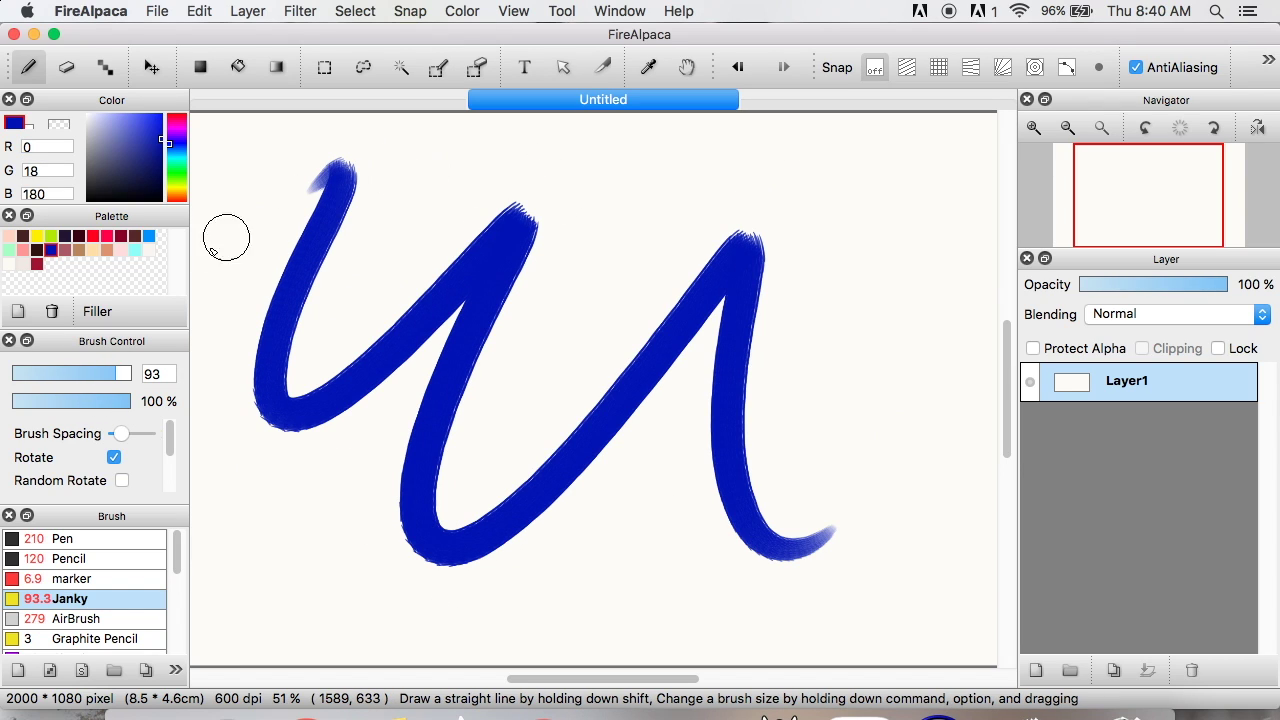
key(BackSpace)
mouse_move(258, 212)
mouse_down()
mouse_move(434, 366)
mouse_move(714, 560)
mouse_move(808, 540)
mouse_up()
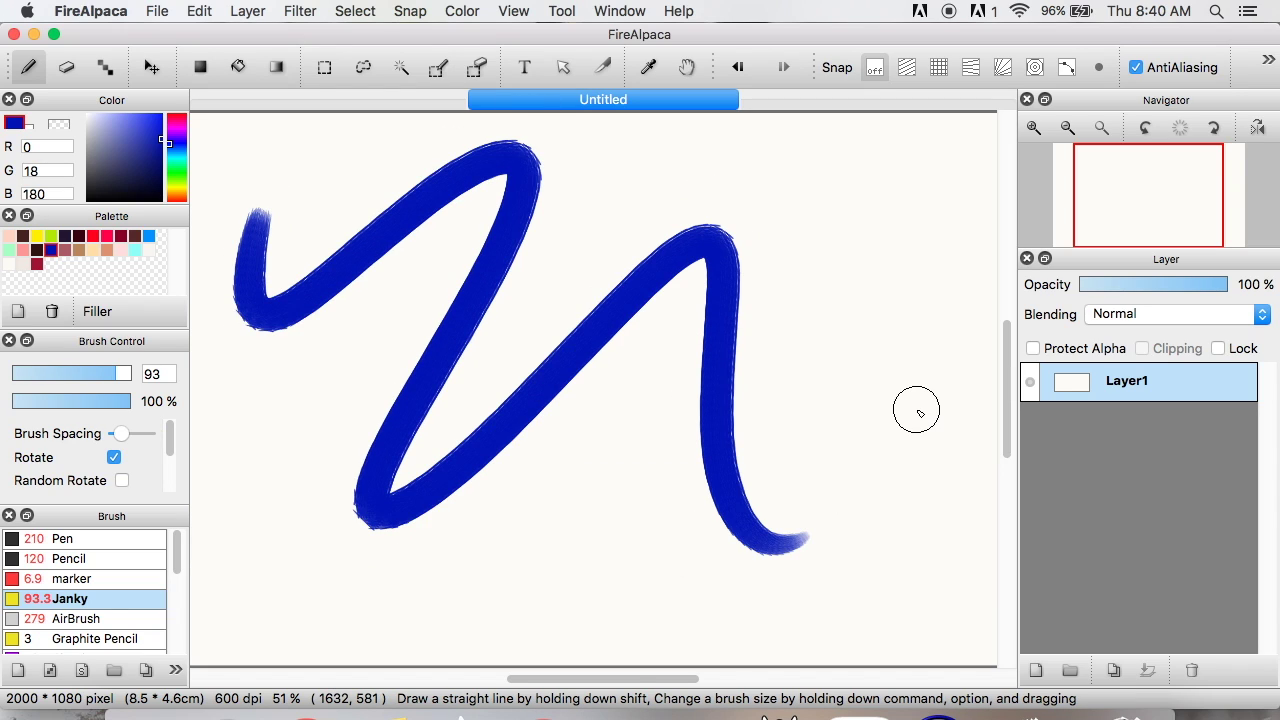
key(BackSpace)
drag(287, 232, 795, 420)
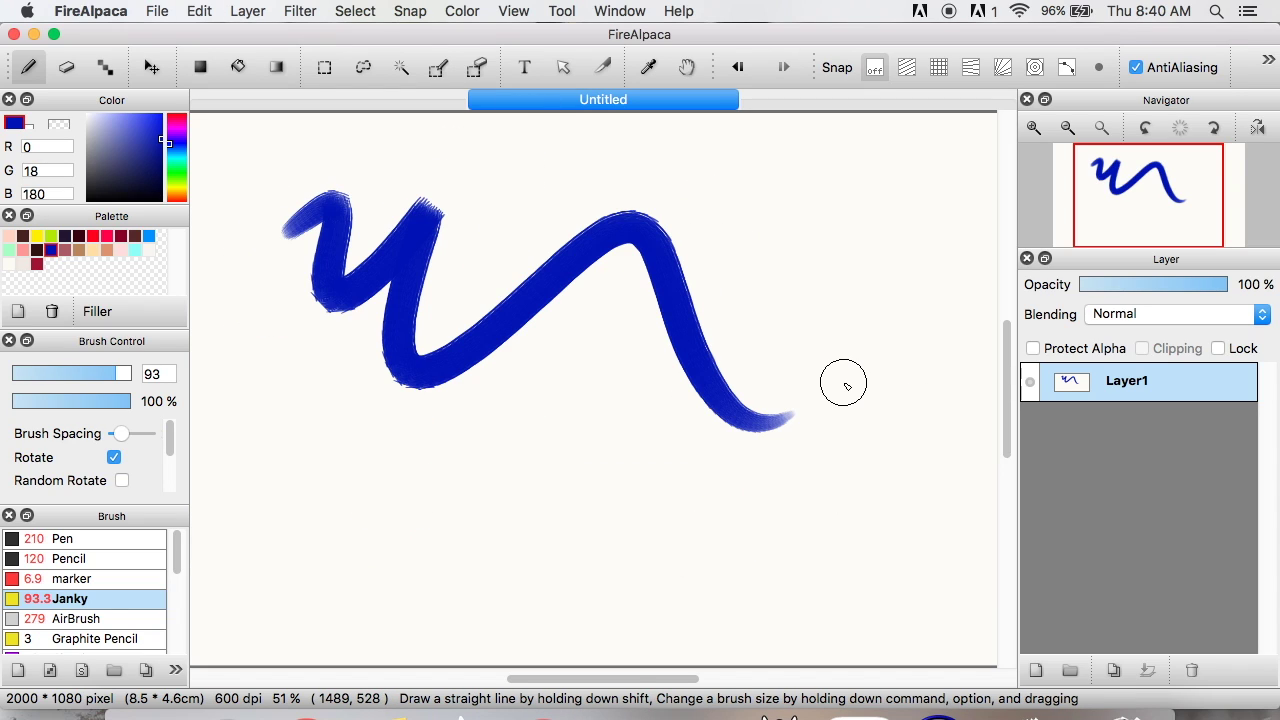
key(BackSpace)
mouse_move(234, 190)
mouse_down()
mouse_move(284, 236)
mouse_move(369, 205)
mouse_up()
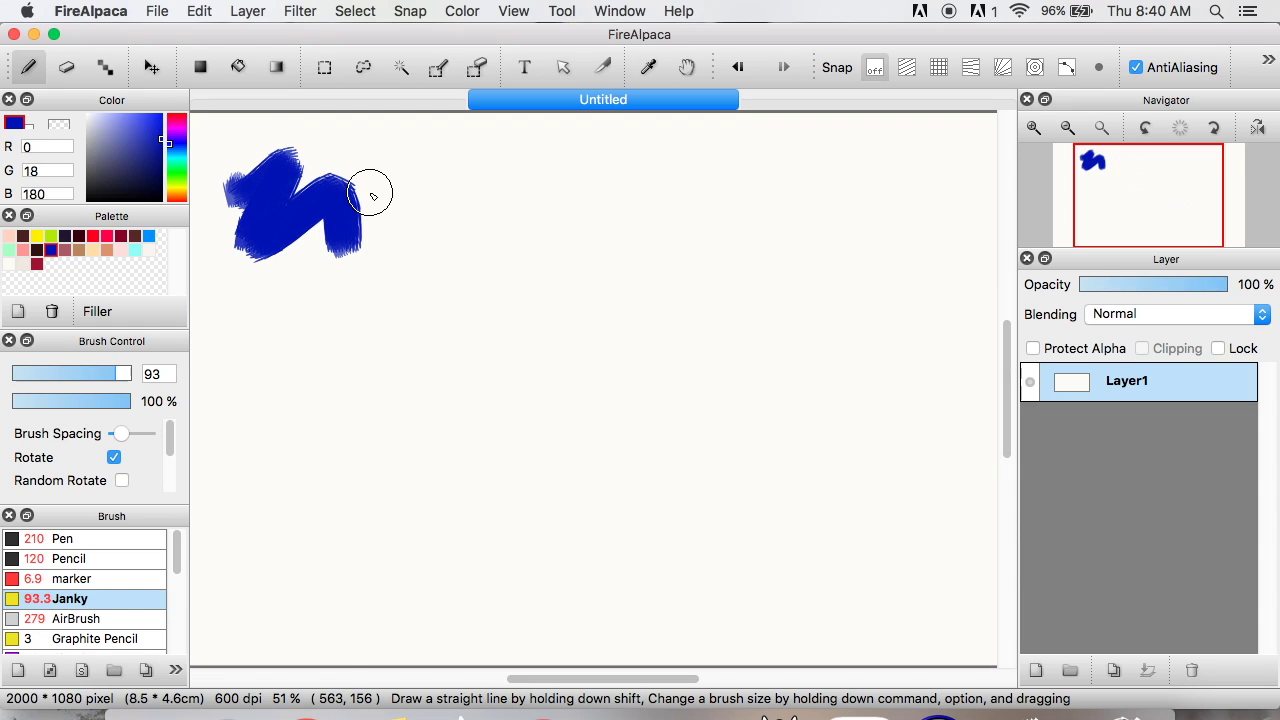
Turn off the Brush Size cursor outline and paint a large dark blue zigzag beside the small stroke.
click(514, 11)
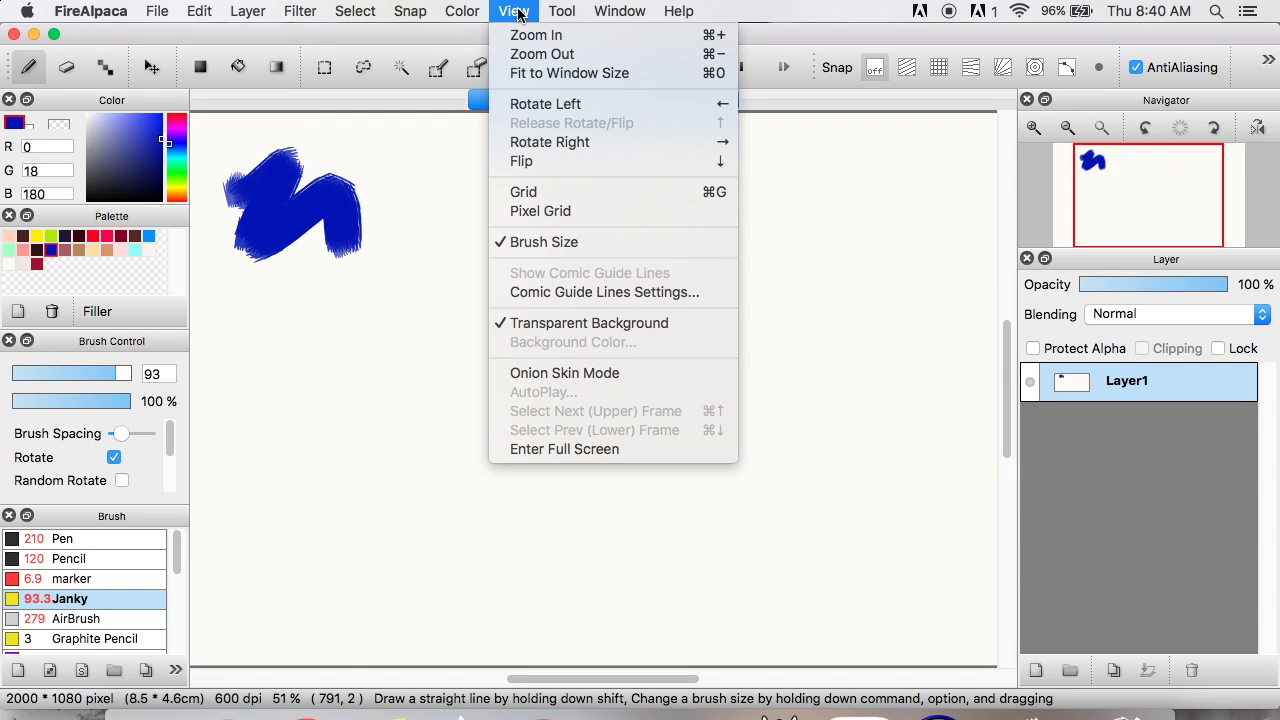
click(522, 243)
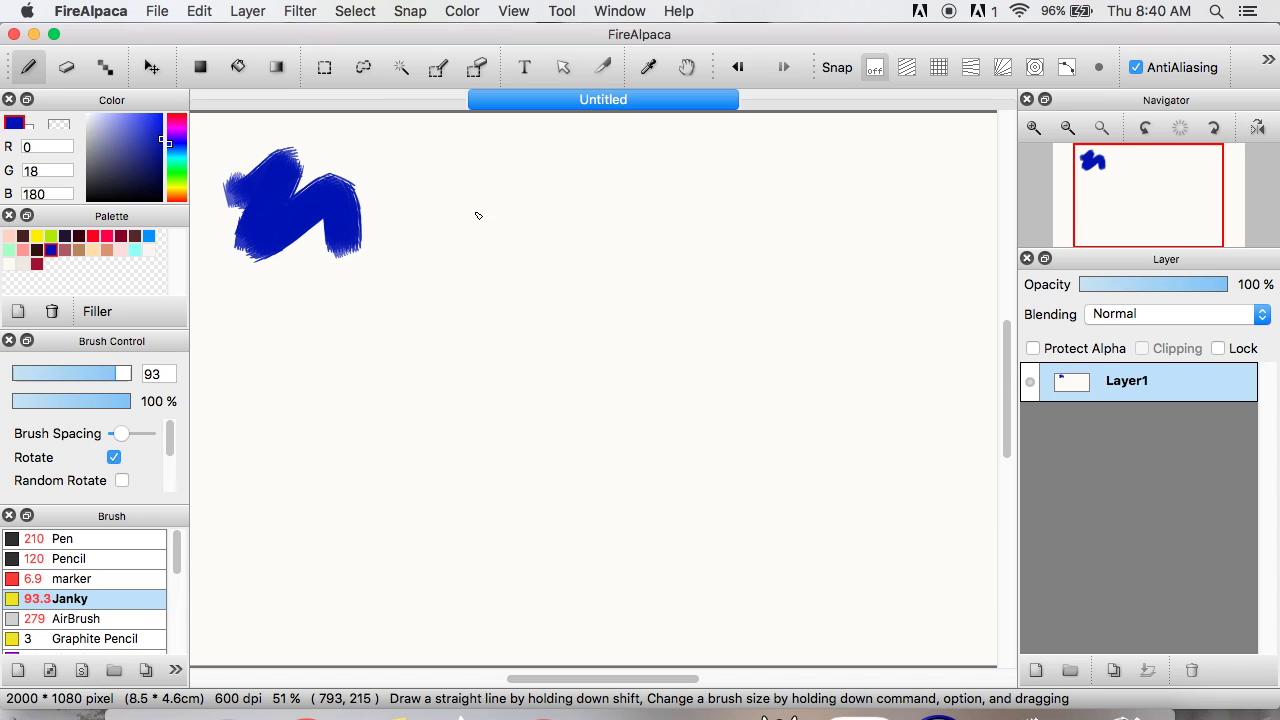
drag(468, 185, 648, 180)
mouse_move(620, 262)
mouse_down()
mouse_move(808, 329)
mouse_move(766, 460)
mouse_up()
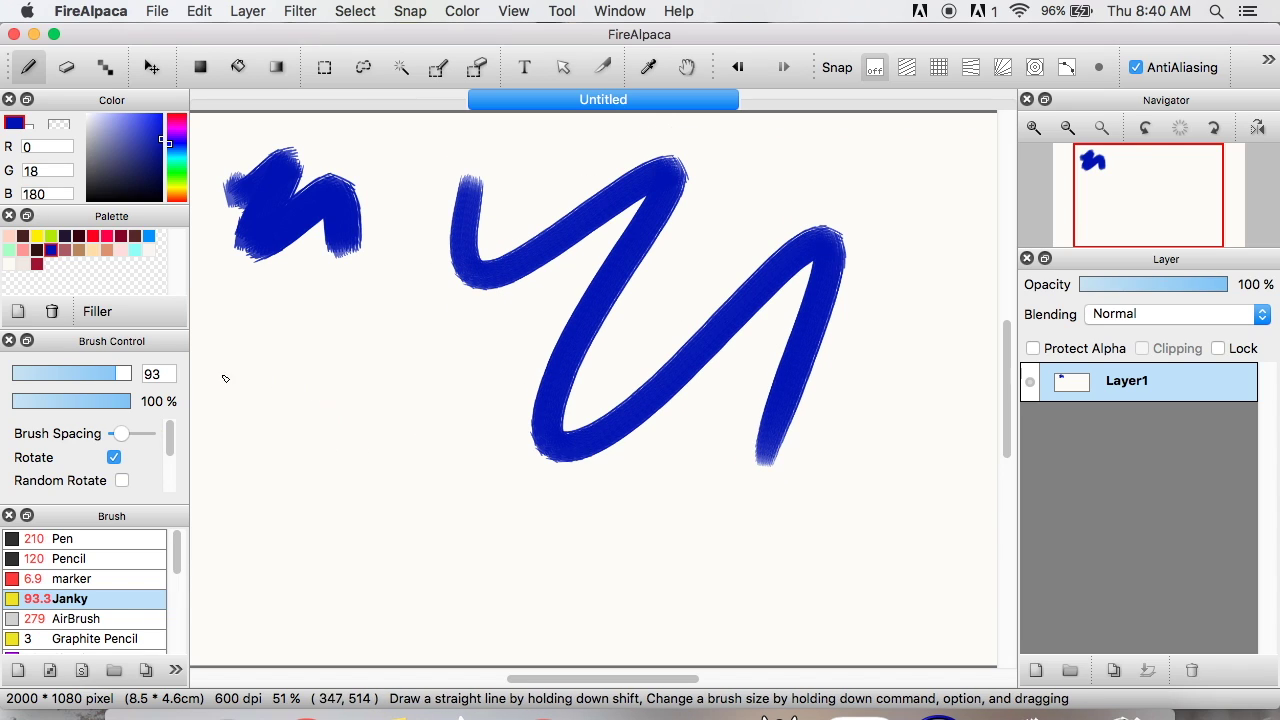
Set the brush size to 33, paint a test stroke across the lower canvas, and undo all the strokes.
drag(91, 374, 82, 373)
mouse_move(295, 325)
mouse_down()
mouse_move(290, 517)
mouse_move(530, 494)
mouse_move(675, 582)
mouse_up()
key(super+z)
key(super+z)
key(super+z)
Turn the Brush Size cursor outline back on, paint test strokes across the canvas, and undo them.
click(505, 12)
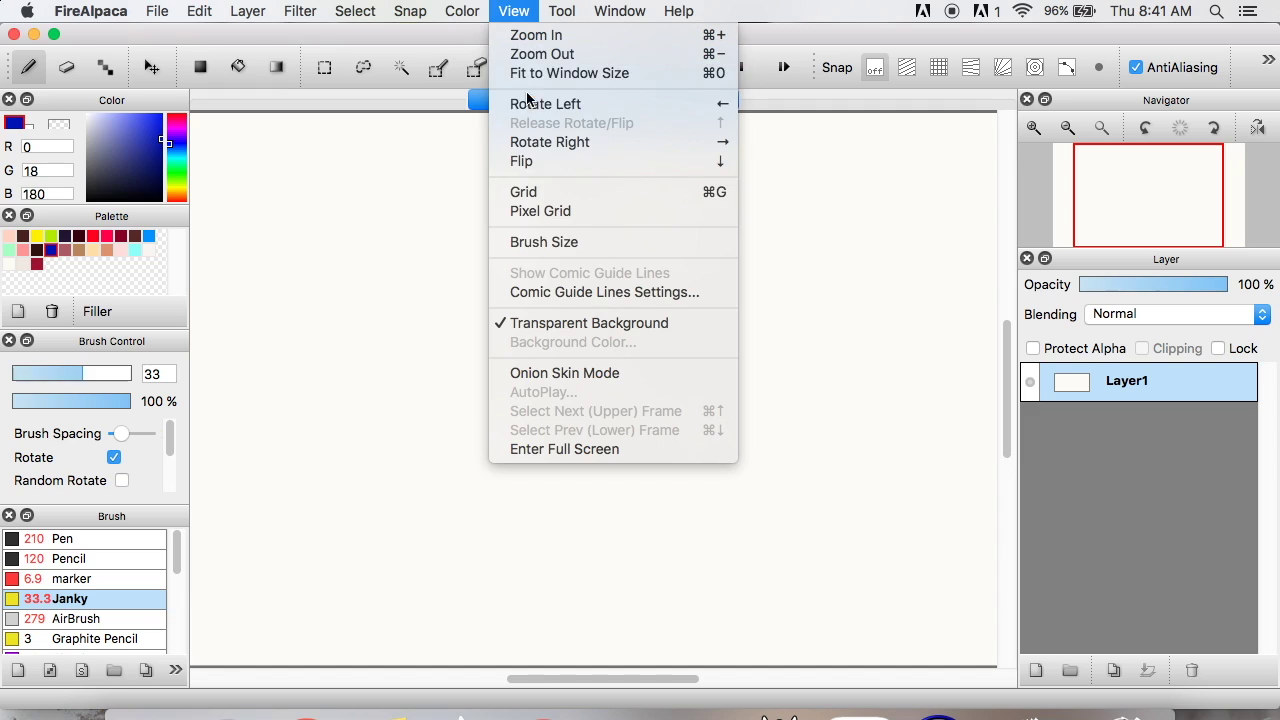
click(611, 243)
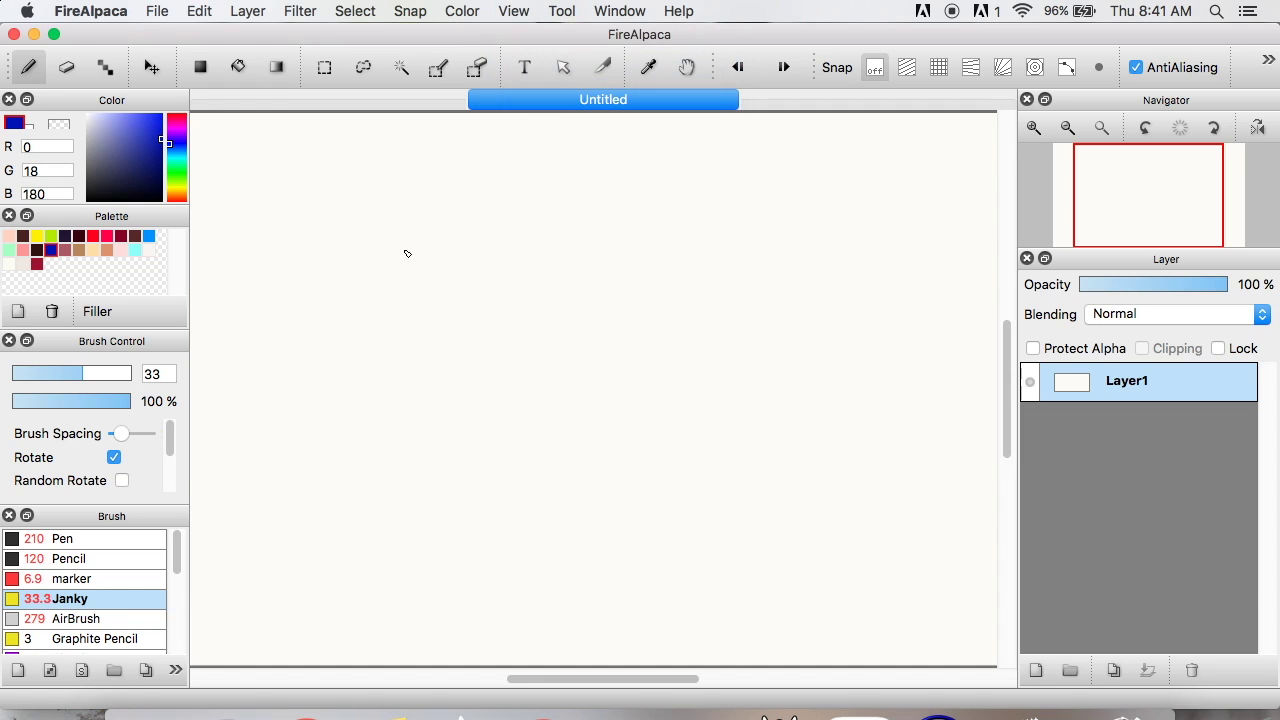
drag(282, 172, 426, 238)
mouse_move(405, 441)
mouse_down()
mouse_move(709, 449)
mouse_move(963, 529)
mouse_up()
key(super+z)
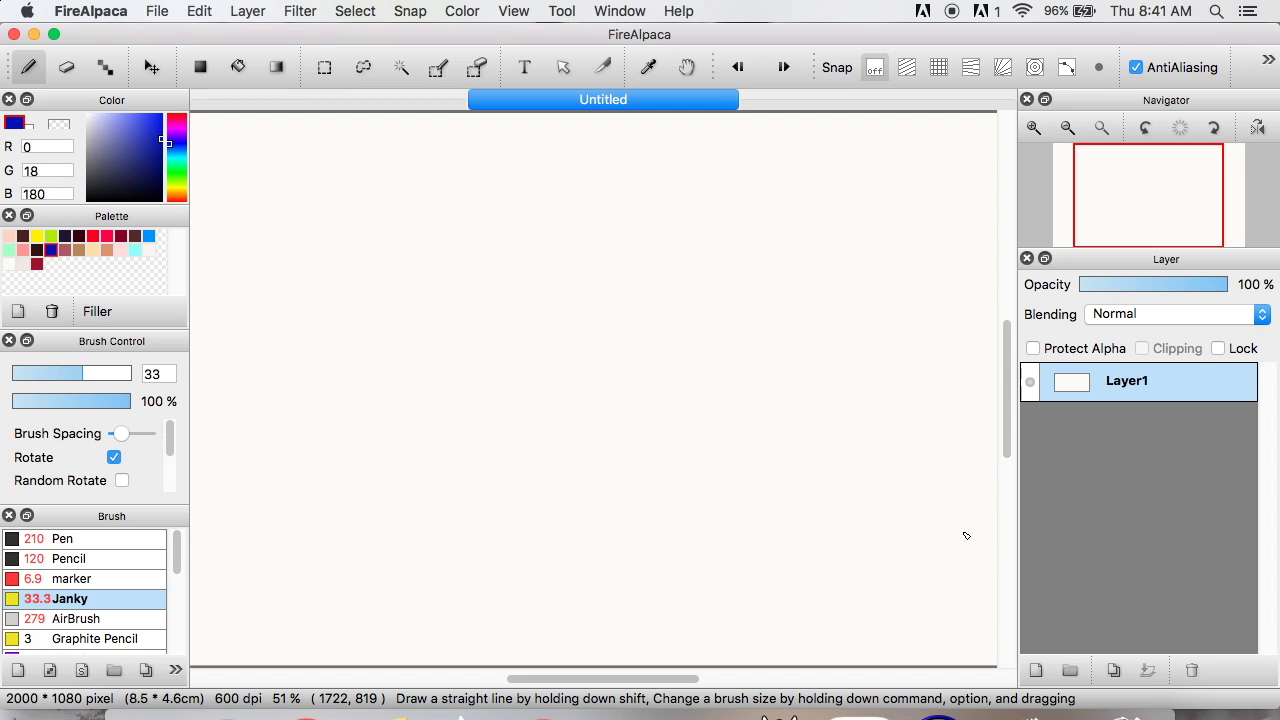
Choose the bright blue Sketch swatch and enable concentric-circle snapping, trying two curved strokes along the guides and undoing each.
click(148, 235)
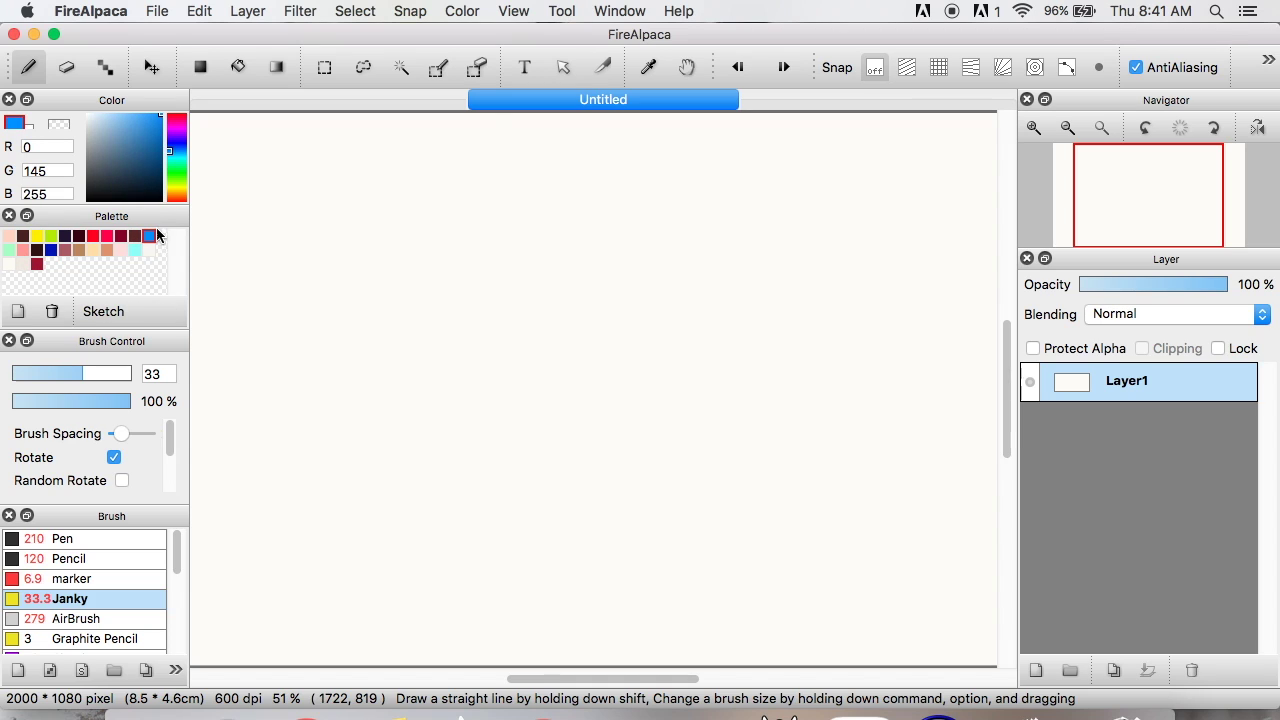
click(1035, 67)
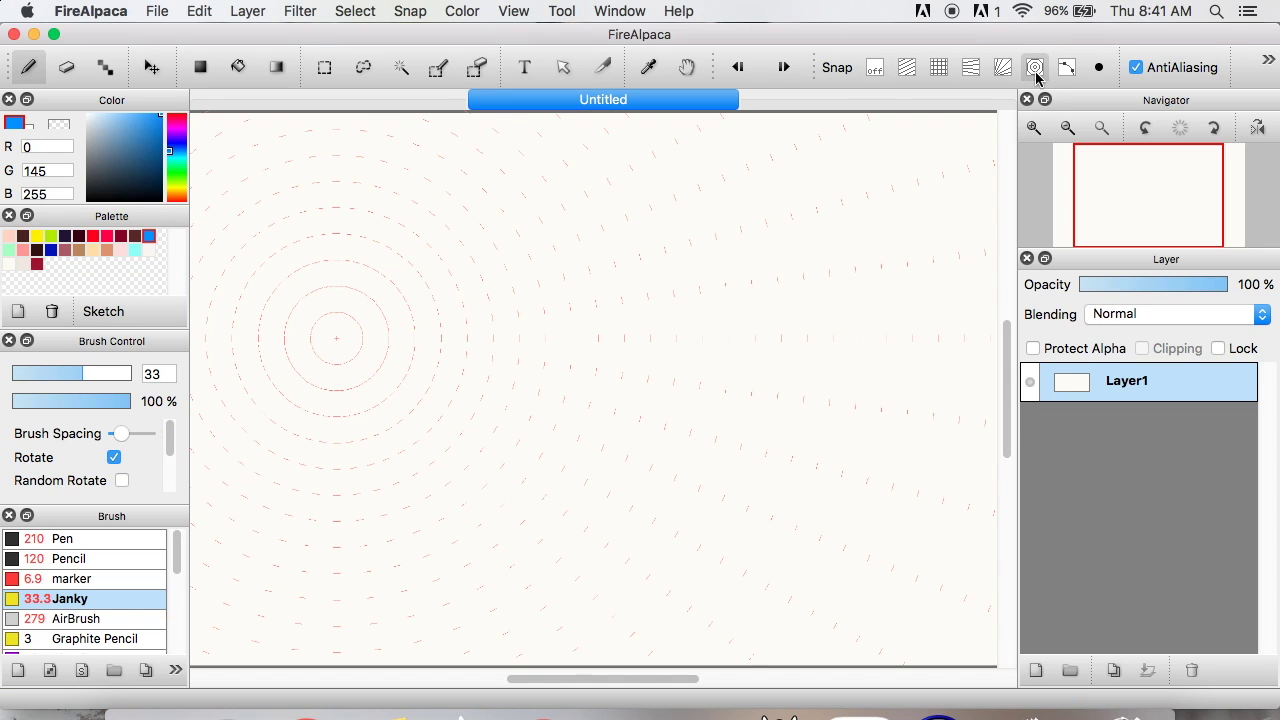
mouse_move(274, 246)
mouse_down()
mouse_move(466, 254)
mouse_move(442, 449)
mouse_up()
key(super+z)
mouse_move(286, 269)
mouse_down()
mouse_move(257, 263)
mouse_move(306, 246)
mouse_move(277, 438)
mouse_up()
key(super+z)
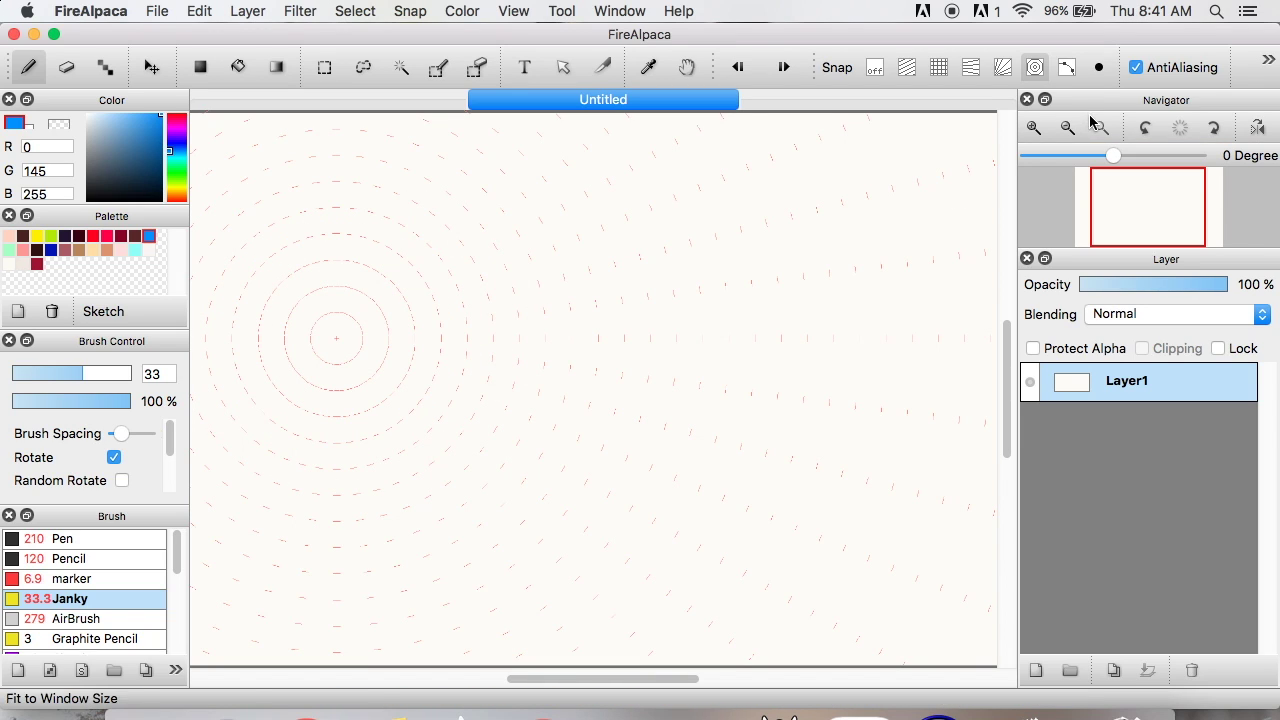
Try another bright blue circular stroke around the snap guides' centre with the whole canvas in view, and undo it.
click(1101, 127)
click(1101, 128)
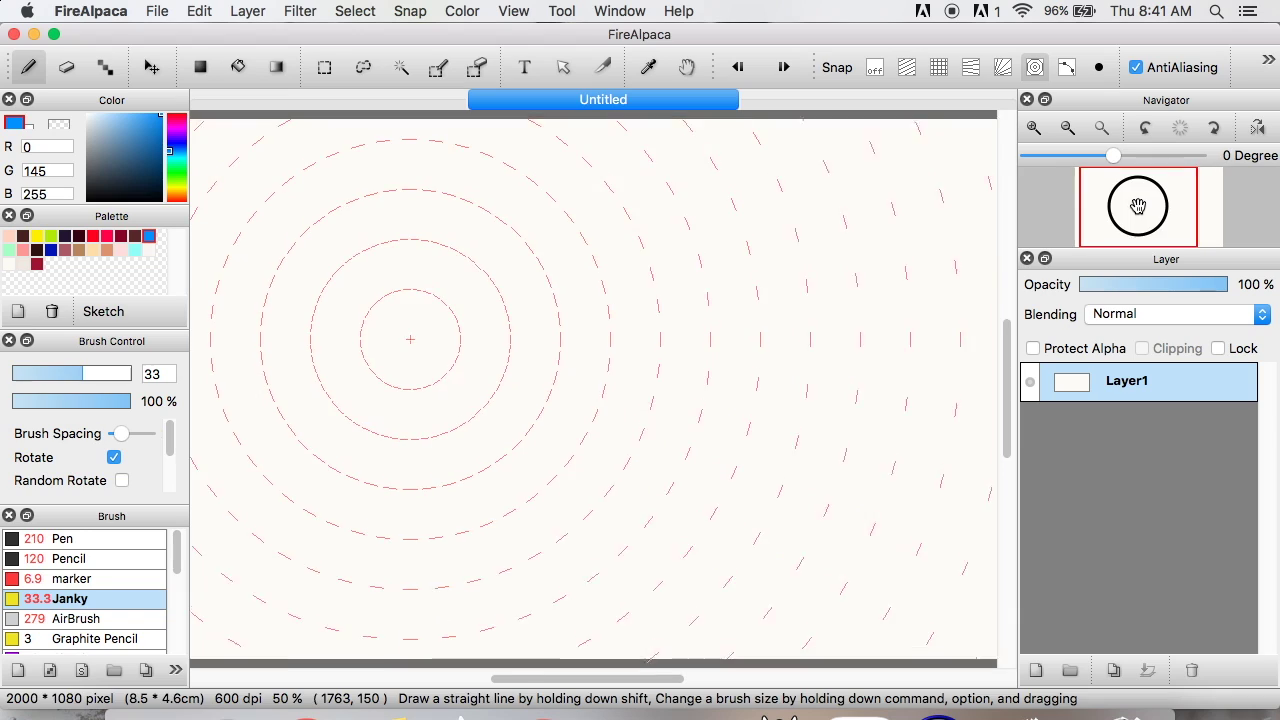
click(1068, 128)
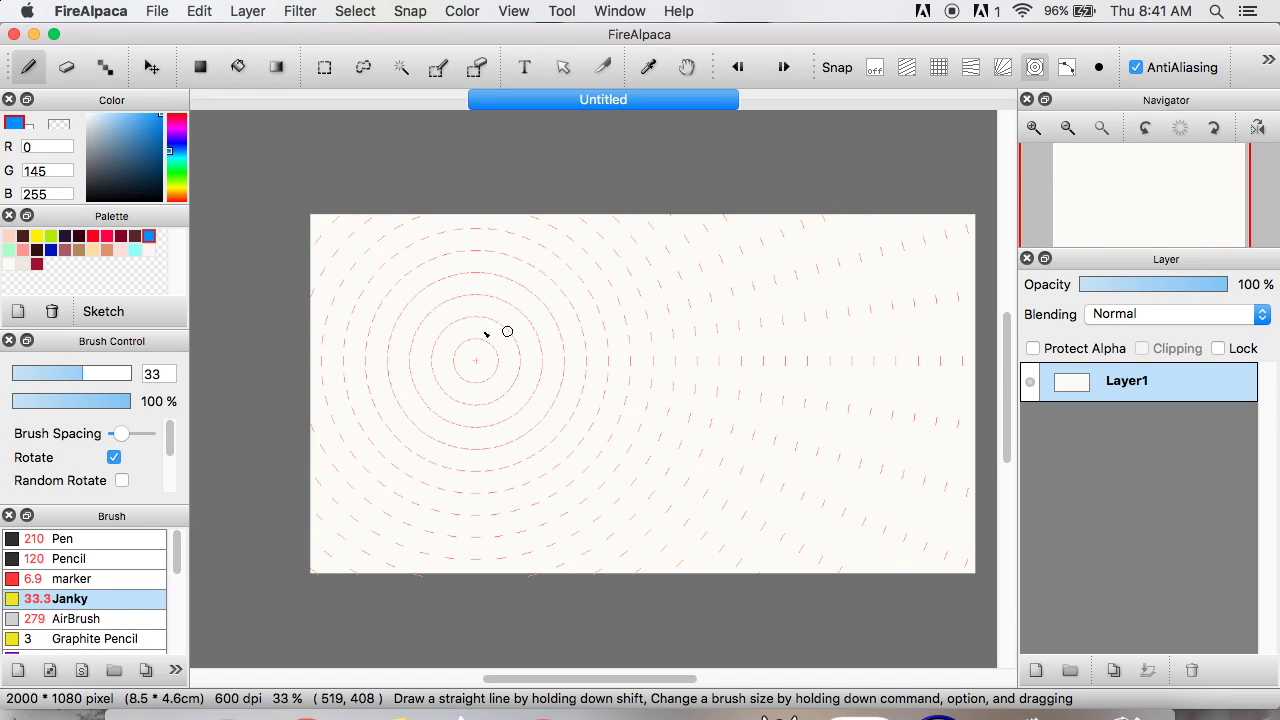
mouse_move(419, 318)
mouse_down()
mouse_move(412, 402)
mouse_move(583, 327)
mouse_move(414, 451)
mouse_up()
key(super+z)
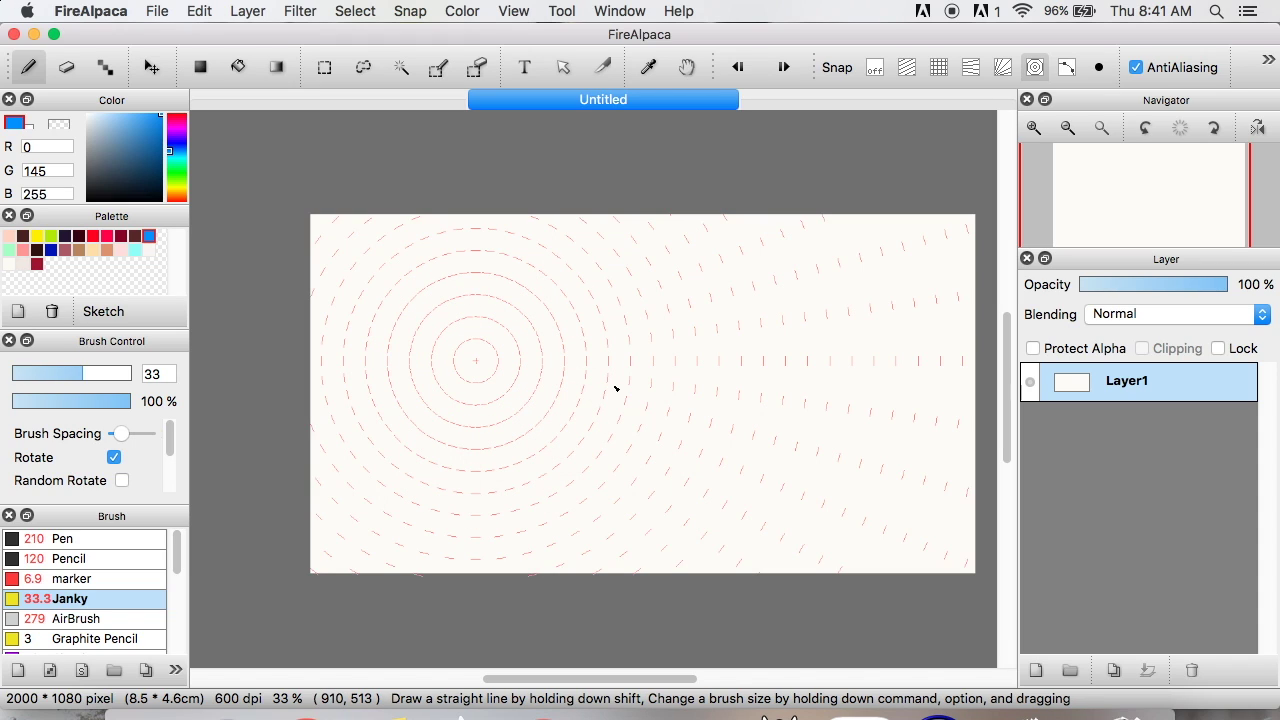
Make the Color window taller by shrinking the Palette so the full colour field and RGB values fit.
click(1034, 128)
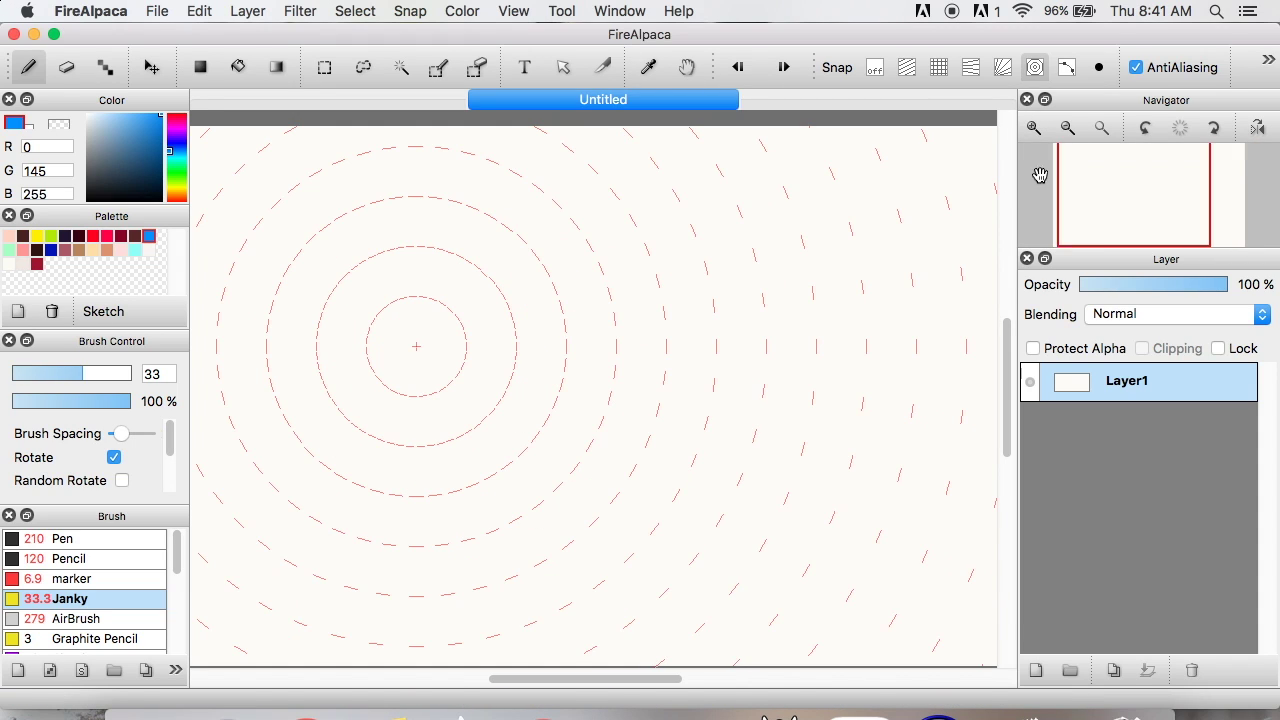
drag(1141, 206, 1152, 207)
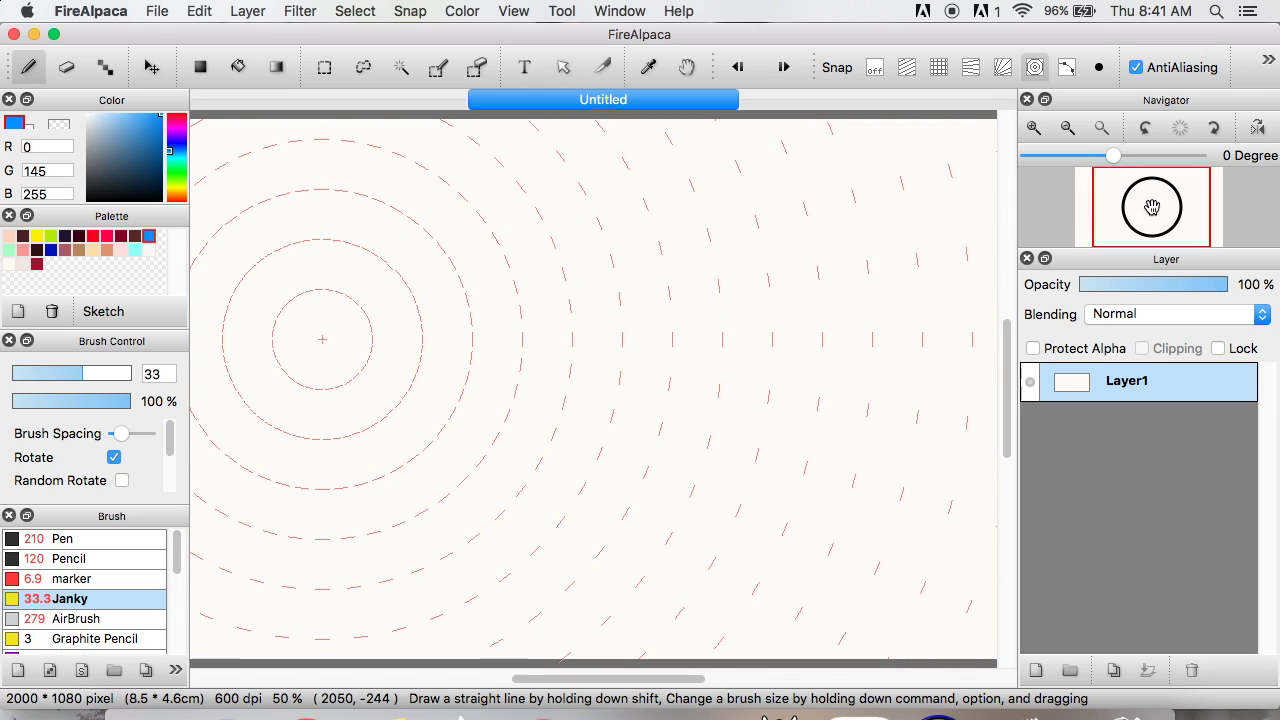
drag(114, 206, 114, 236)
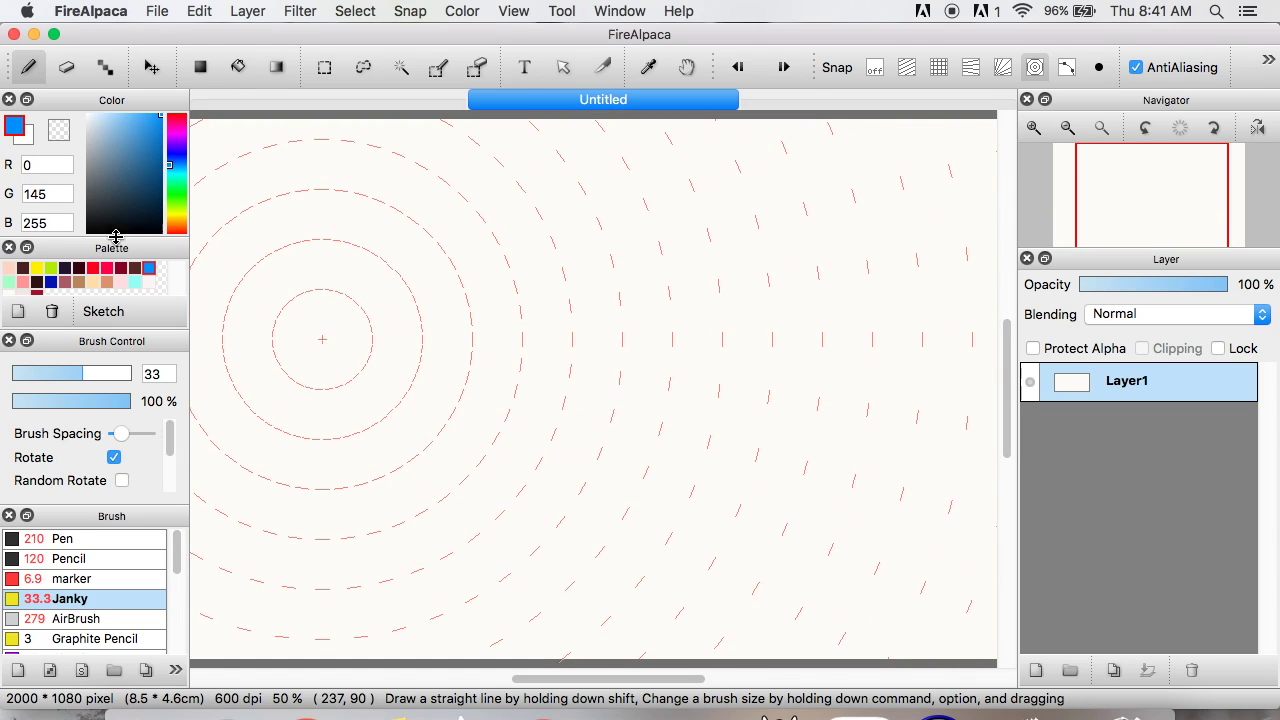
Recentre the circular snap guides near the canvas's upper-right corner and switch to the Move tool.
click(1070, 128)
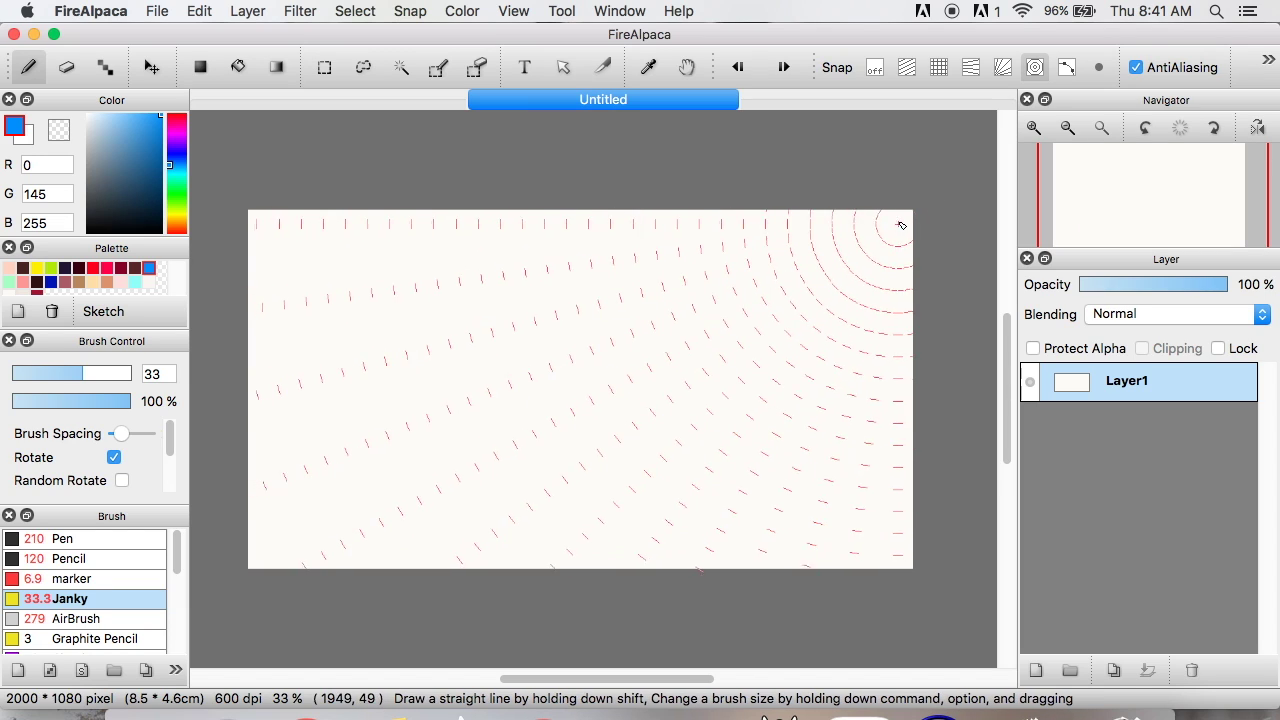
click(1034, 128)
drag(1134, 192, 986, 177)
click(151, 67)
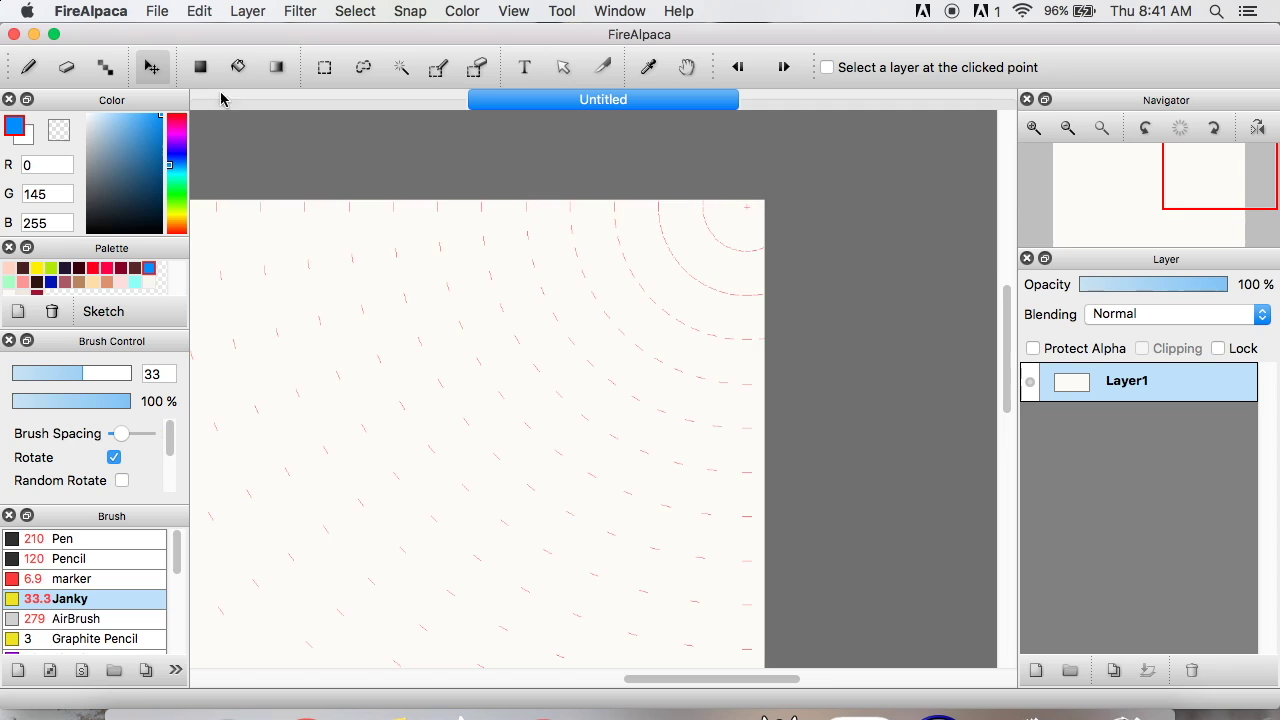
Try moving Layer1's contents with the Move tool, undo the move, and return to the Brush tool.
drag(743, 177, 595, 323)
key(super+z)
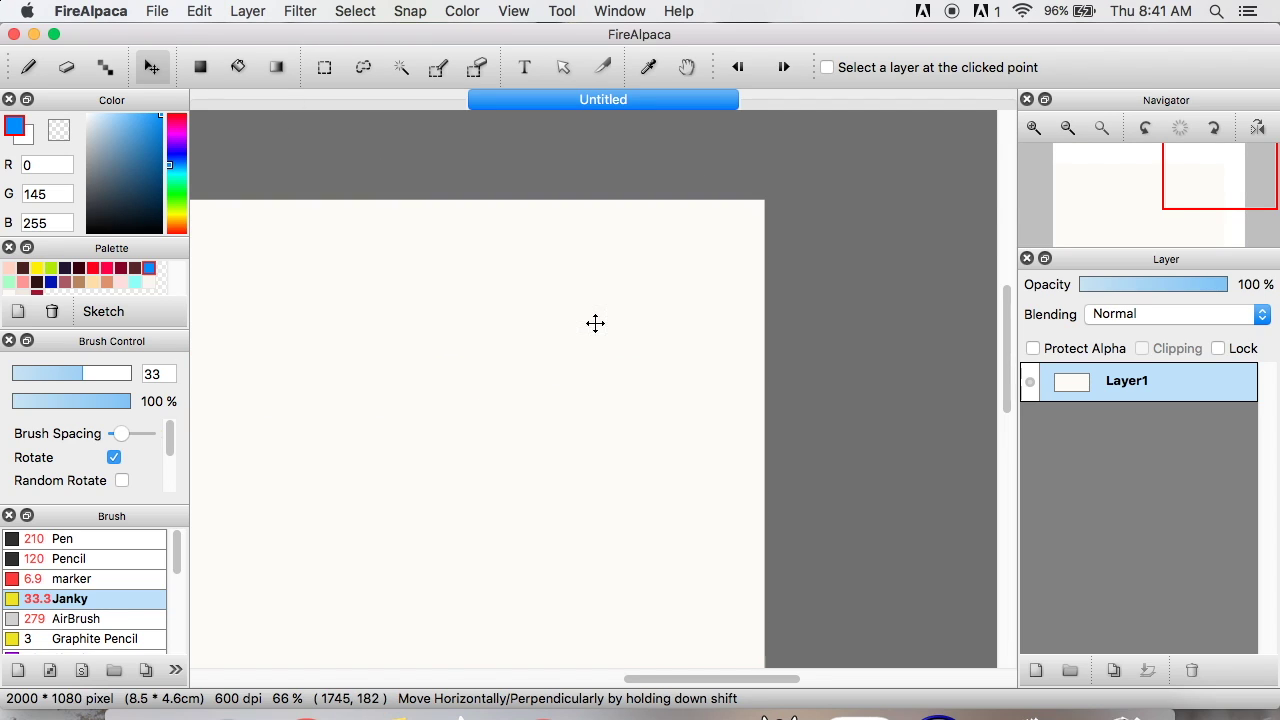
click(28, 67)
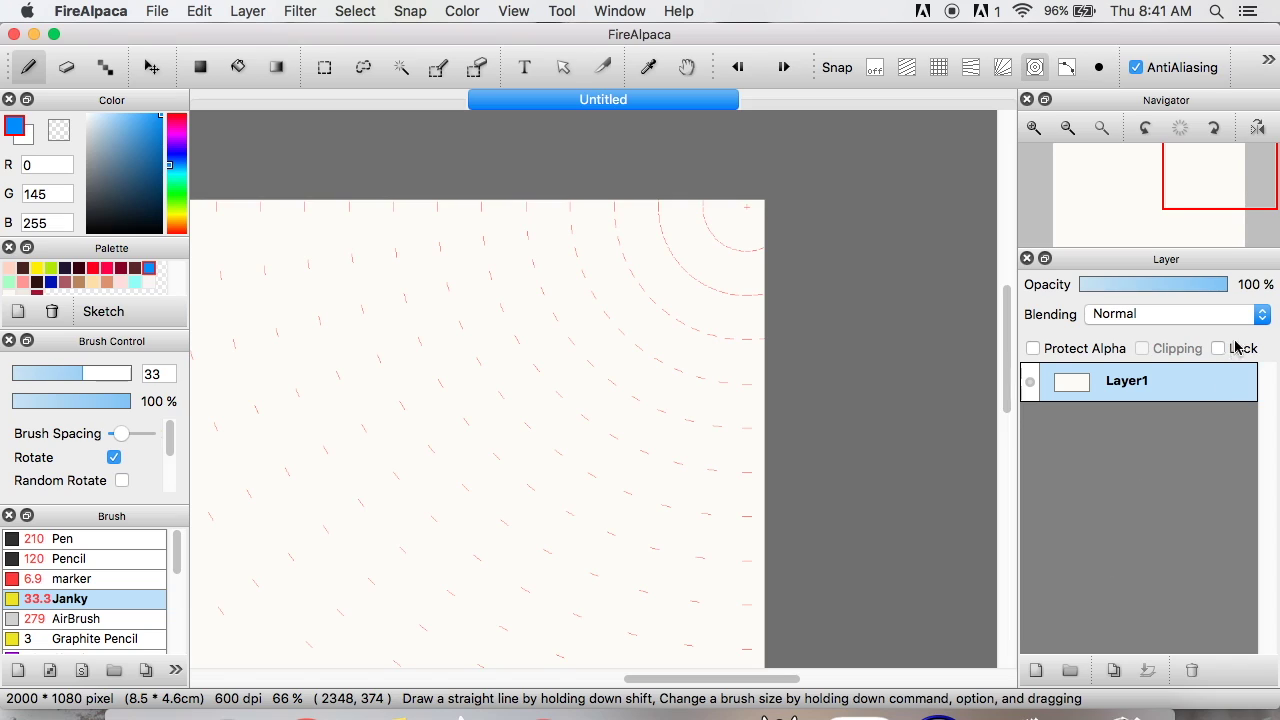
Lock Layer1 beneath a new layer and recentre the circular snap guides near the middle of the canvas.
click(1040, 668)
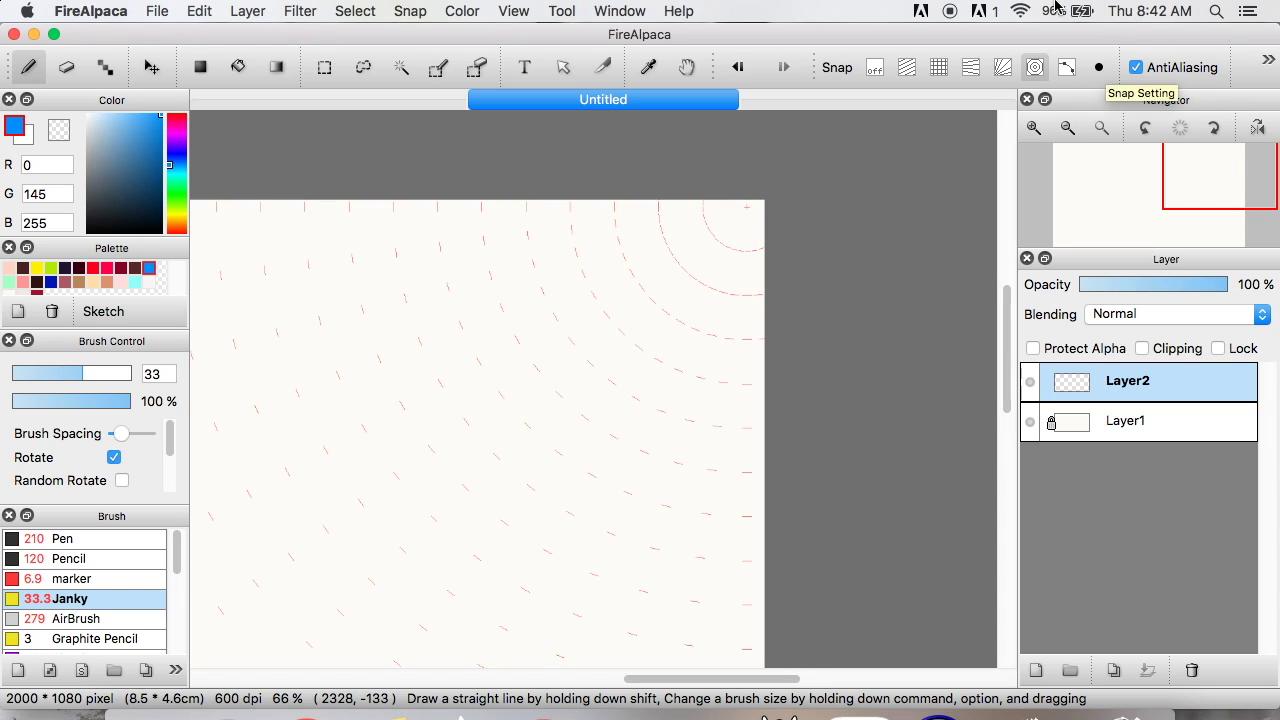
click(1034, 127)
click(1068, 127)
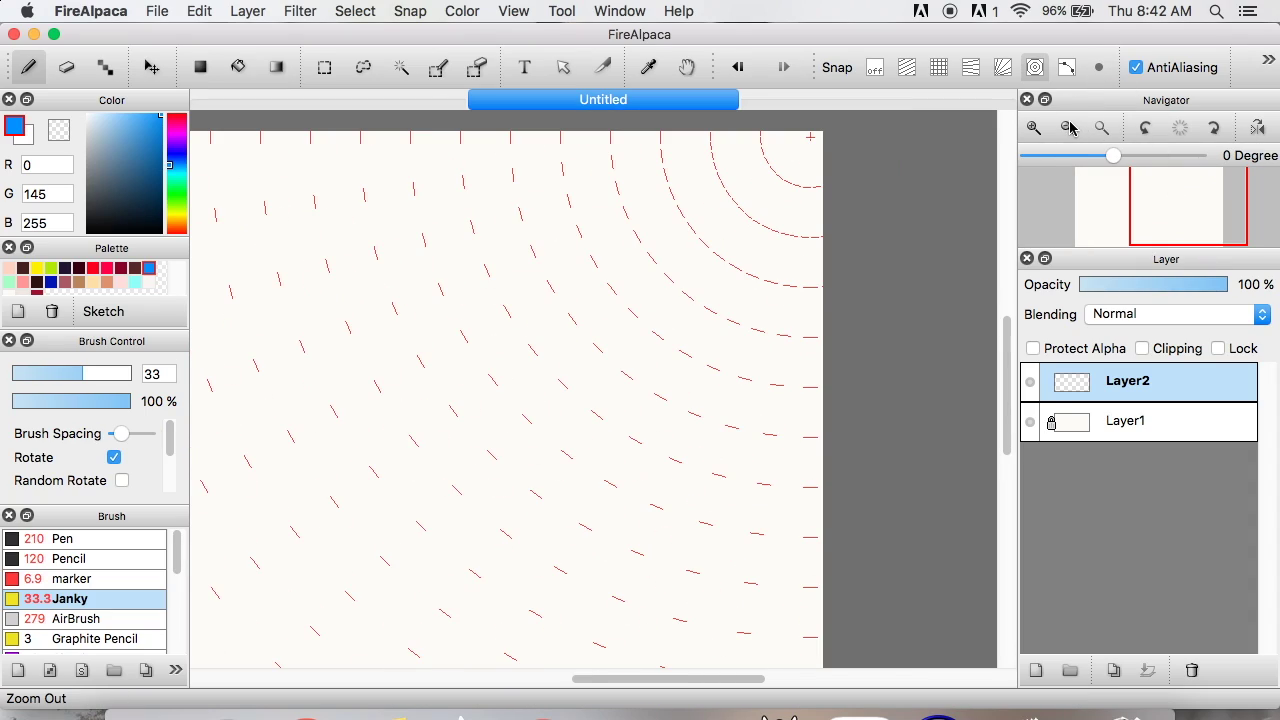
click(1068, 127)
mouse_move(604, 397)
mouse_down()
mouse_move(486, 357)
mouse_move(357, 451)
mouse_move(663, 443)
mouse_move(424, 500)
mouse_move(612, 288)
mouse_move(586, 427)
mouse_move(546, 438)
mouse_move(570, 327)
mouse_move(540, 423)
mouse_move(619, 403)
mouse_move(537, 400)
mouse_move(574, 380)
mouse_move(543, 366)
mouse_move(585, 382)
mouse_up()
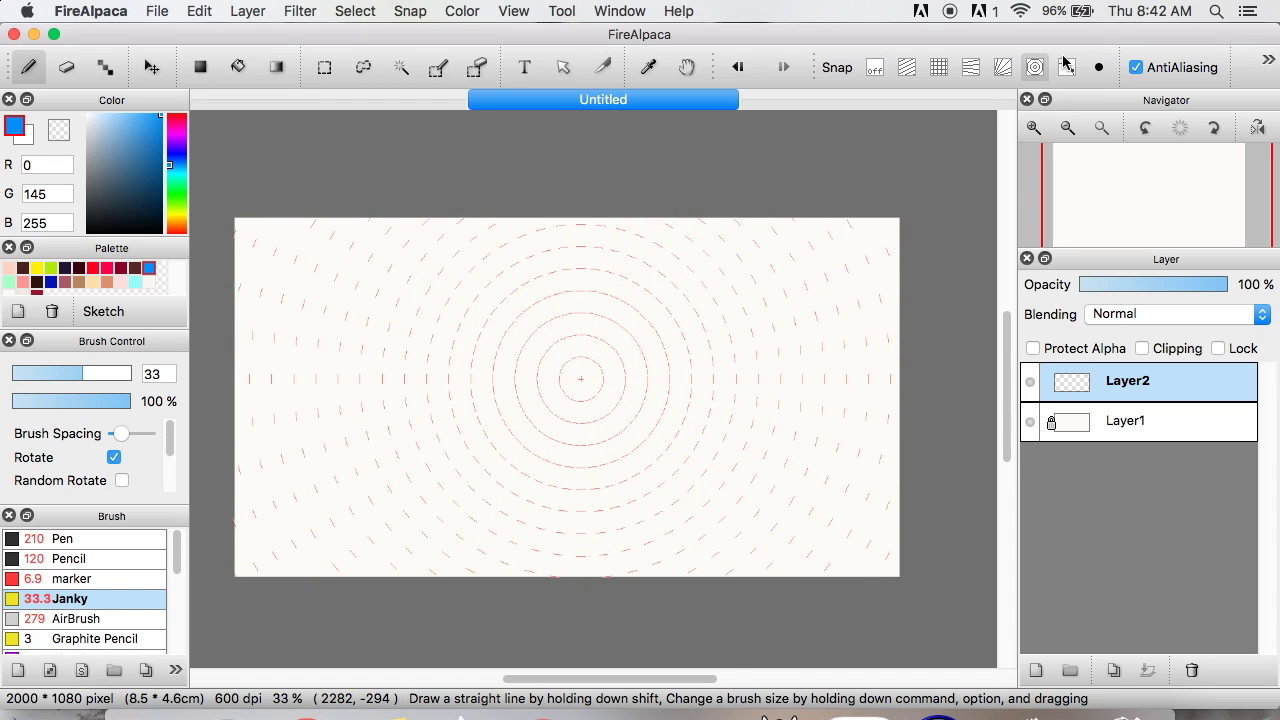
Try a full bright blue circle around the centre of the circular snap guides.
click(1034, 127)
mouse_move(640, 465)
mouse_down()
mouse_move(531, 274)
mouse_move(649, 543)
mouse_up()
click(1067, 127)
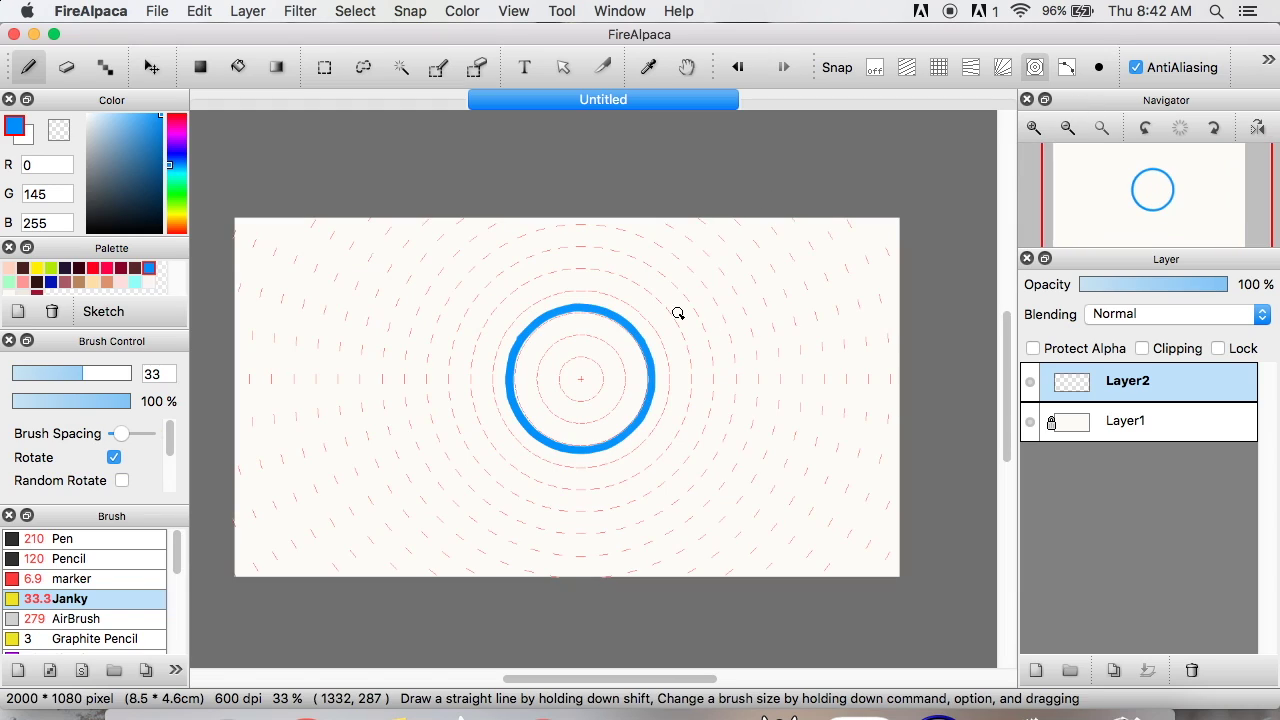
Enable parallel-line snapping, try diagonal bright blue strokes along the guides, and undo them.
click(906, 67)
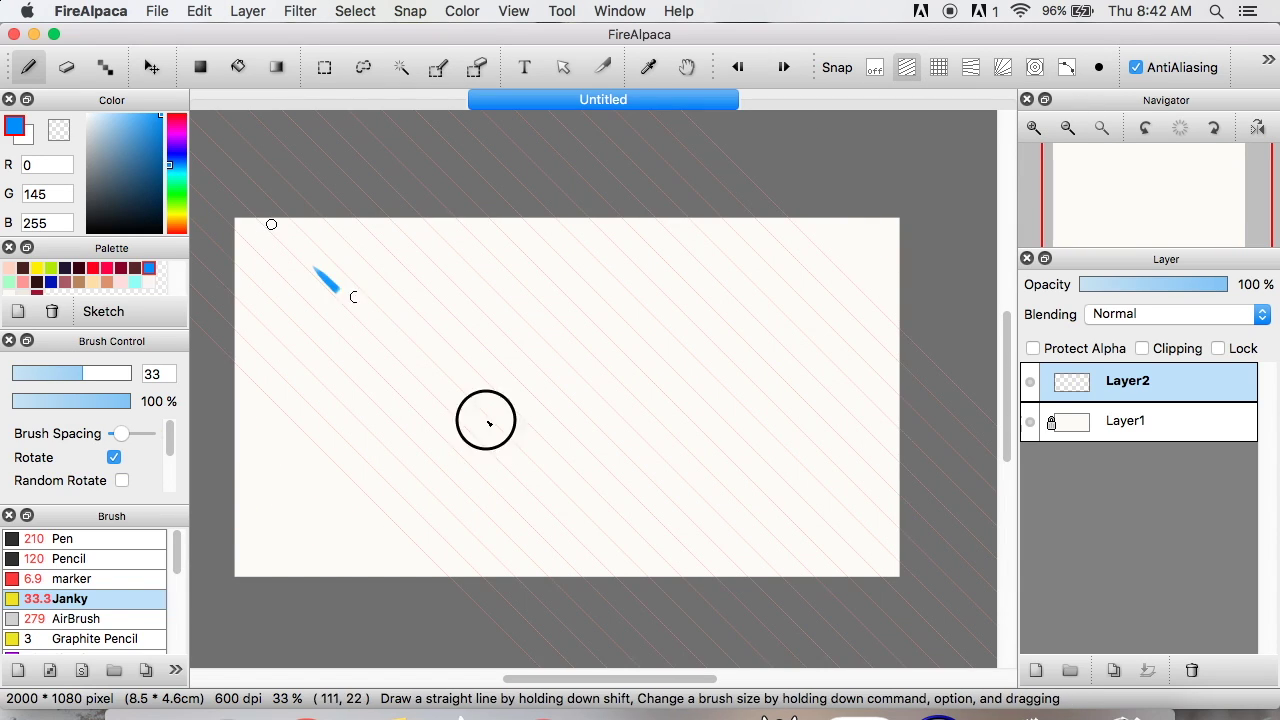
drag(269, 220, 623, 571)
drag(475, 340, 279, 226)
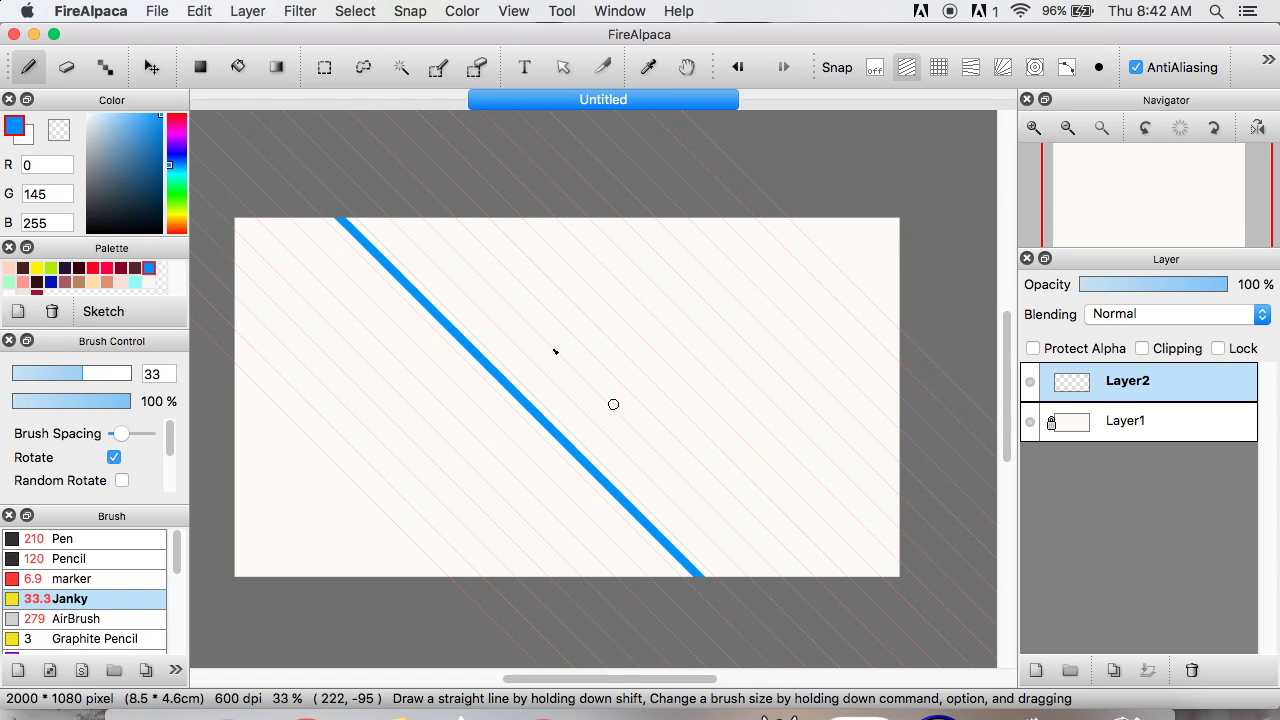
key(super+z)
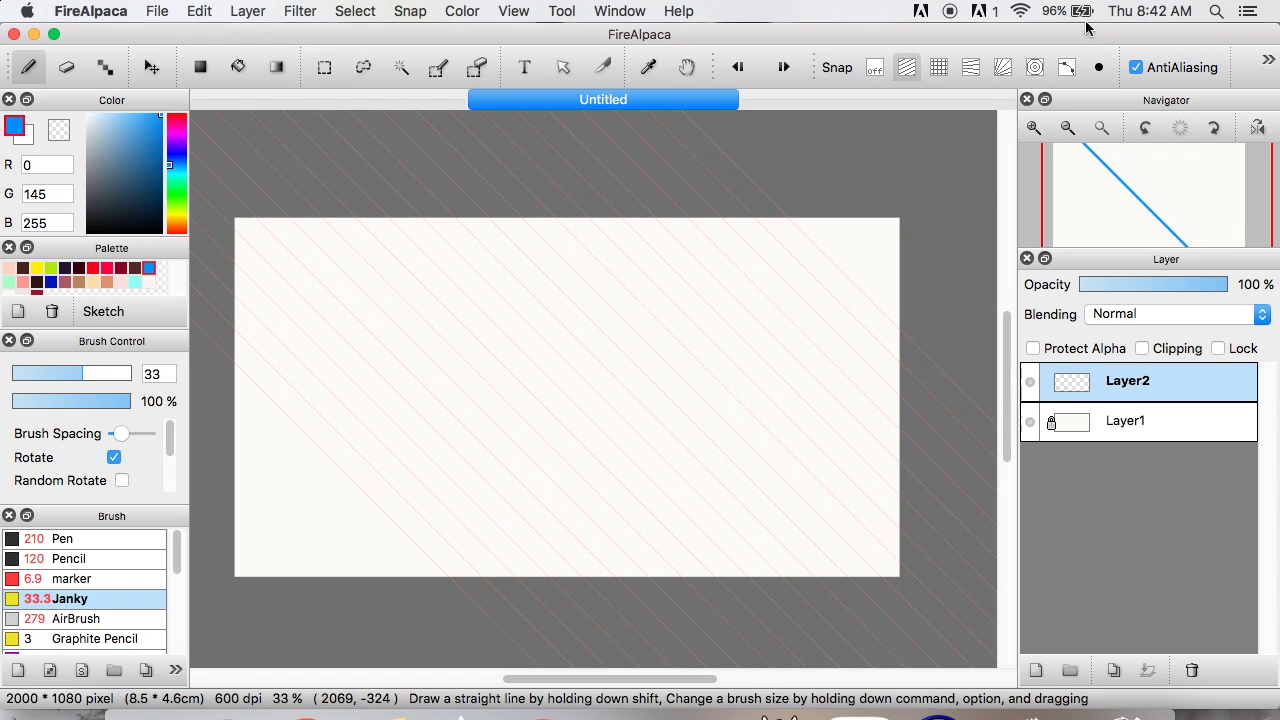
Place the radial snap guides' centre near the canvas's lower-left corner and switch back to concentric-circle snapping.
click(1100, 67)
drag(590, 388, 808, 469)
click(1003, 67)
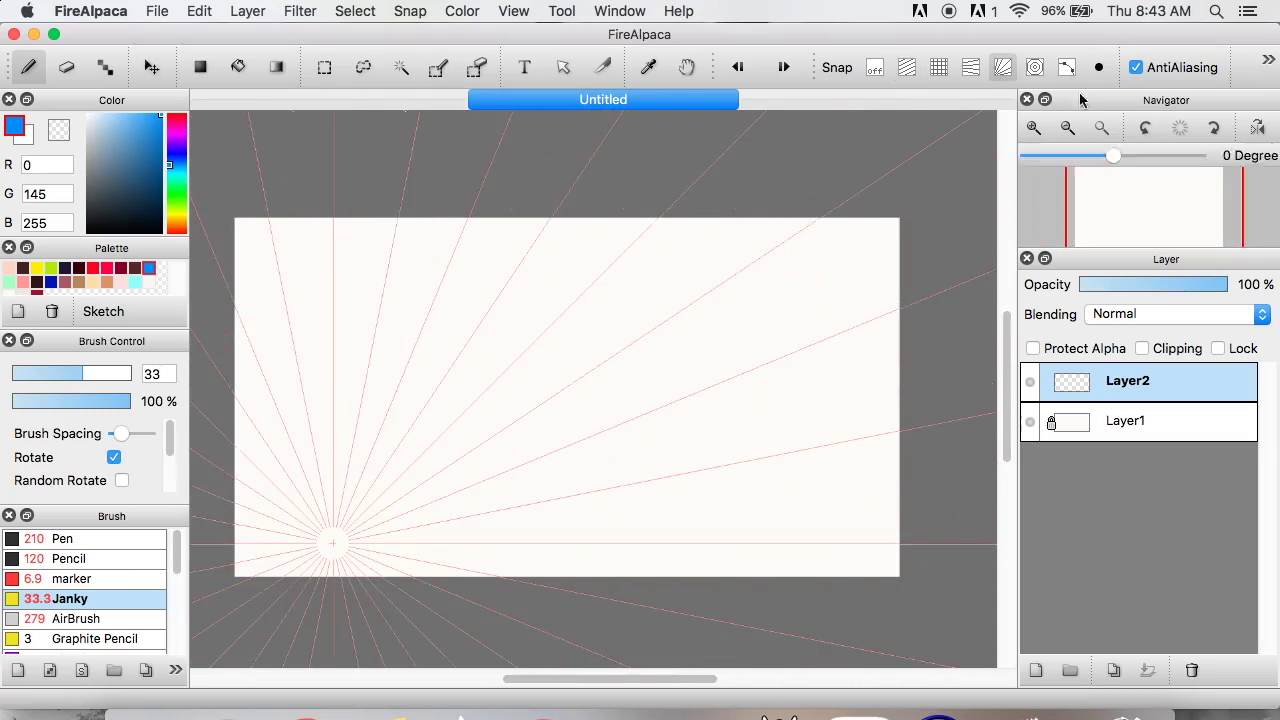
click(1035, 67)
Try the Snap Setting option for the concentric circles and shift the Snap options further along the toolbar.
click(1100, 67)
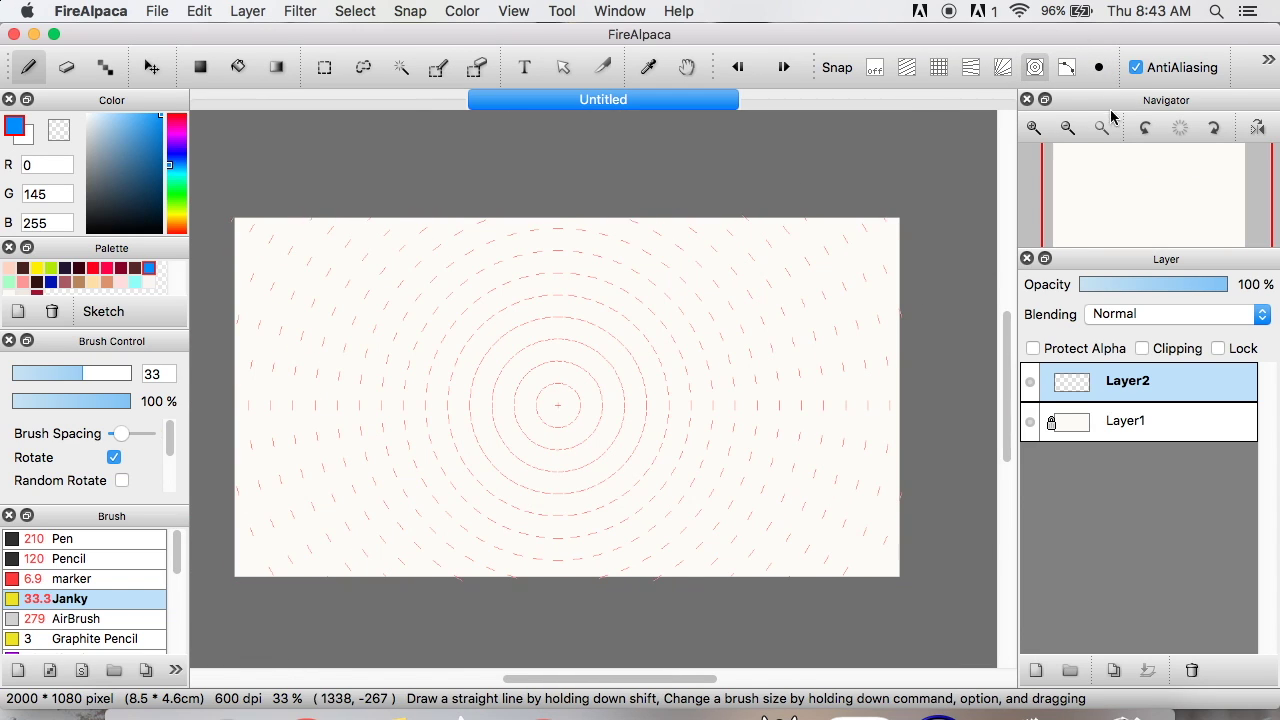
click(1118, 79)
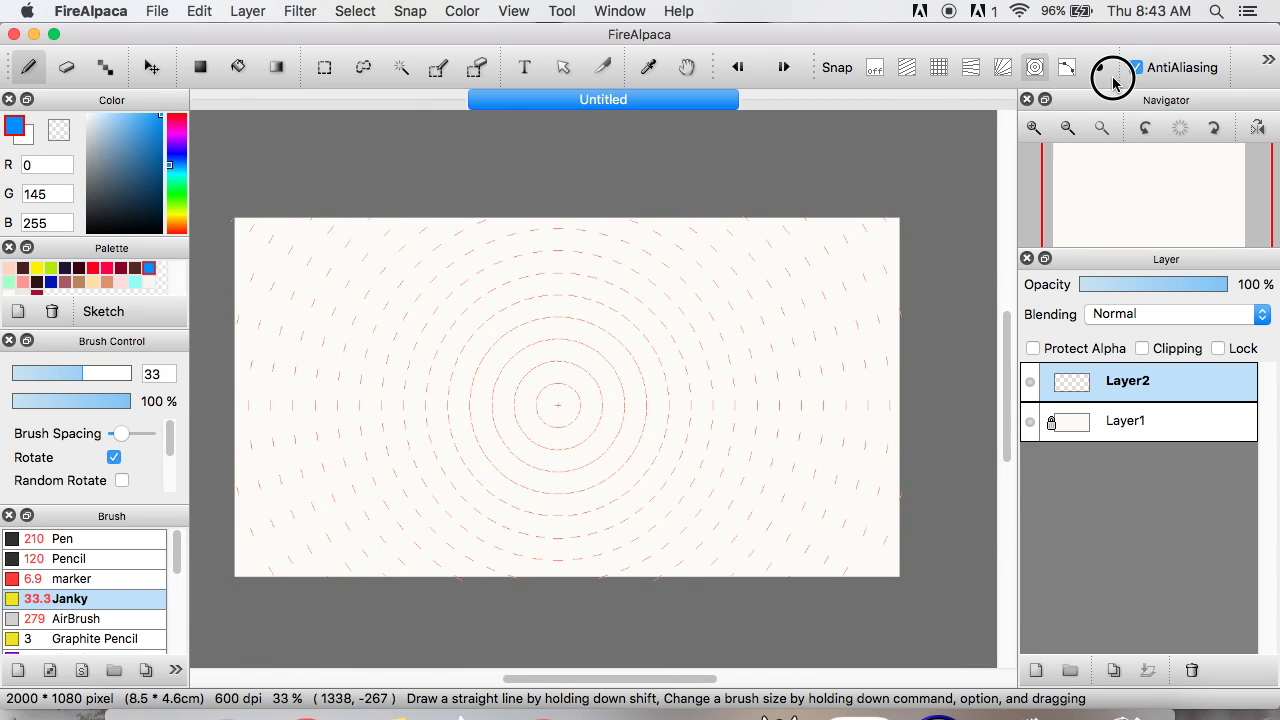
drag(817, 84, 974, 84)
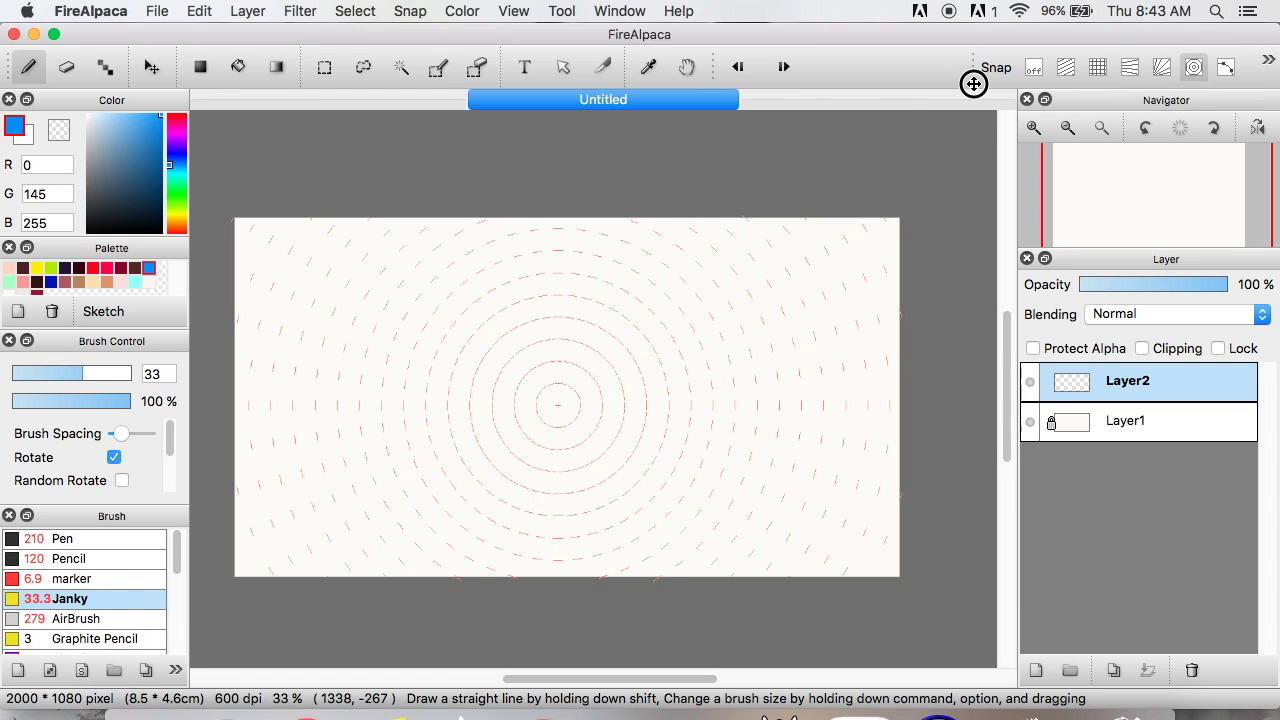
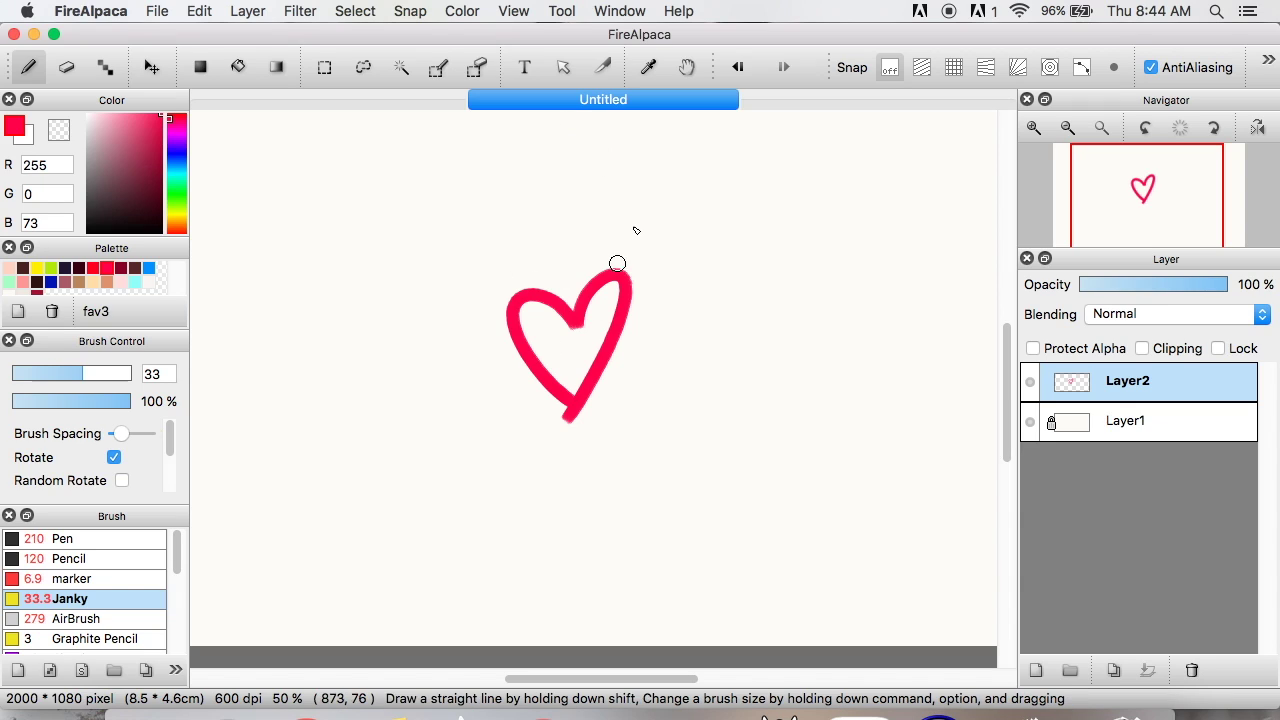
Lasso a wide area around the red heart on Layer2 and copy it.
click(365, 68)
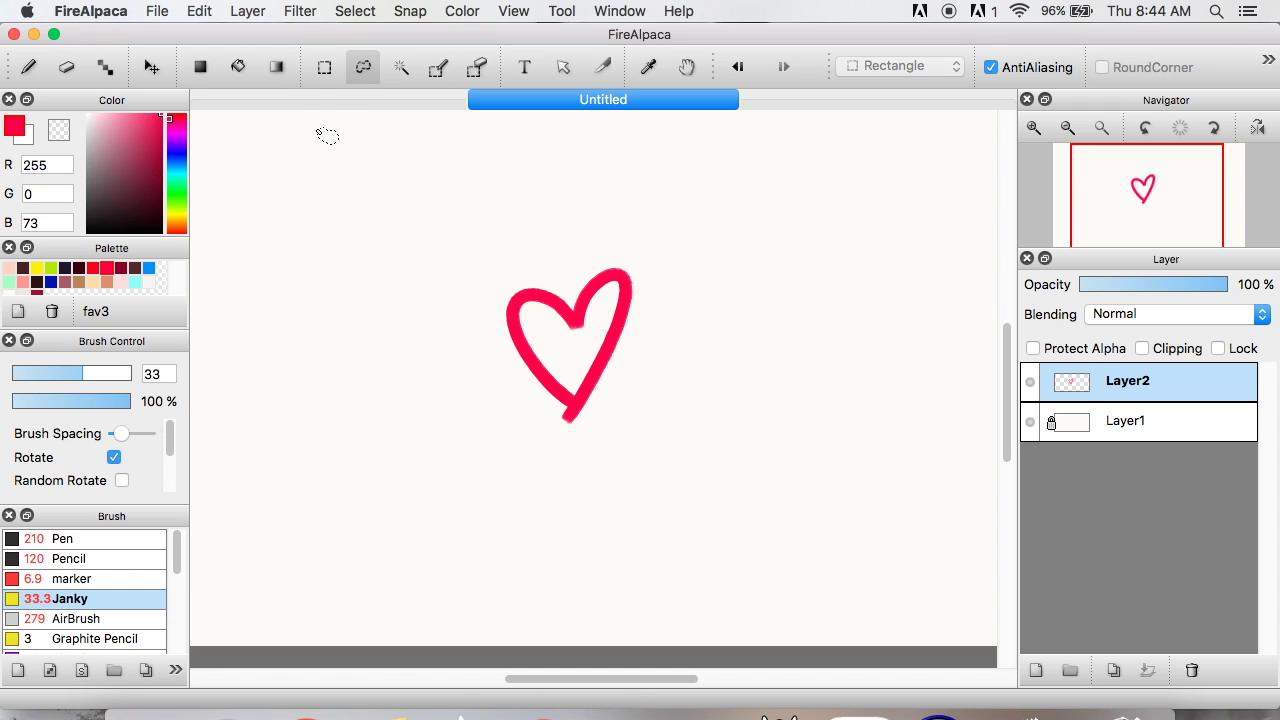
mouse_move(548, 199)
mouse_down()
mouse_move(686, 523)
mouse_move(520, 212)
mouse_up()
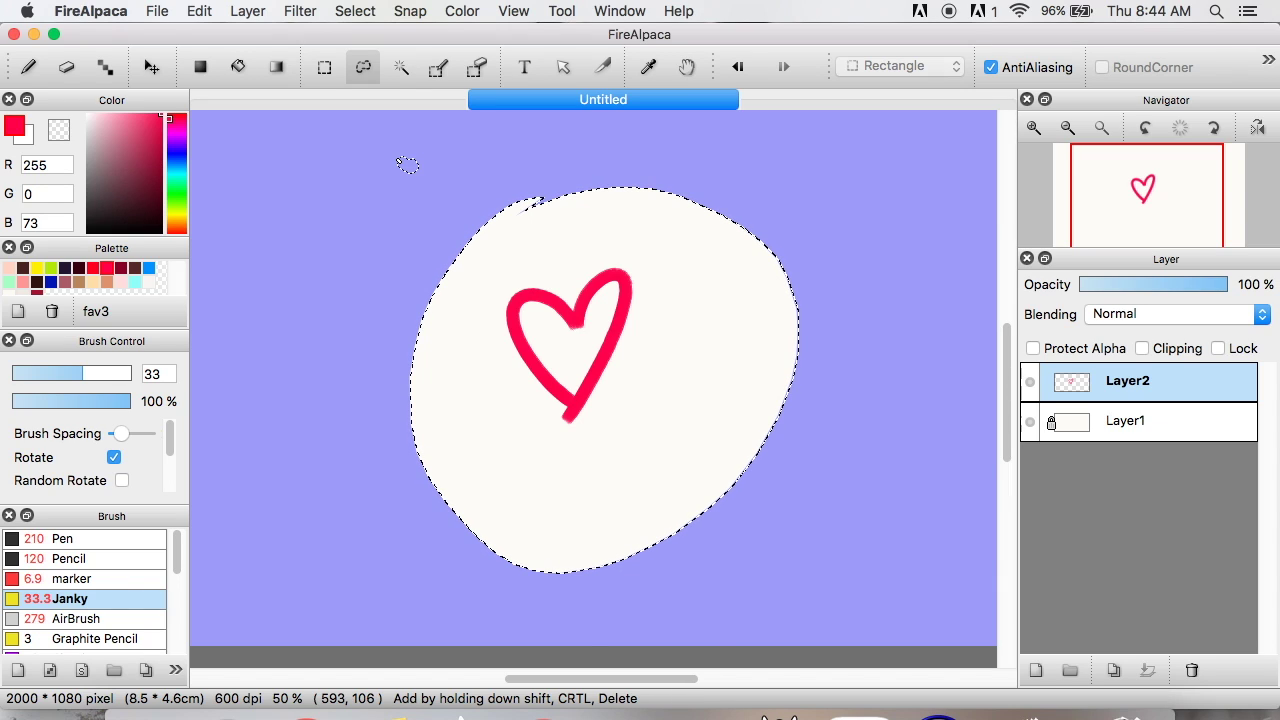
click(199, 11)
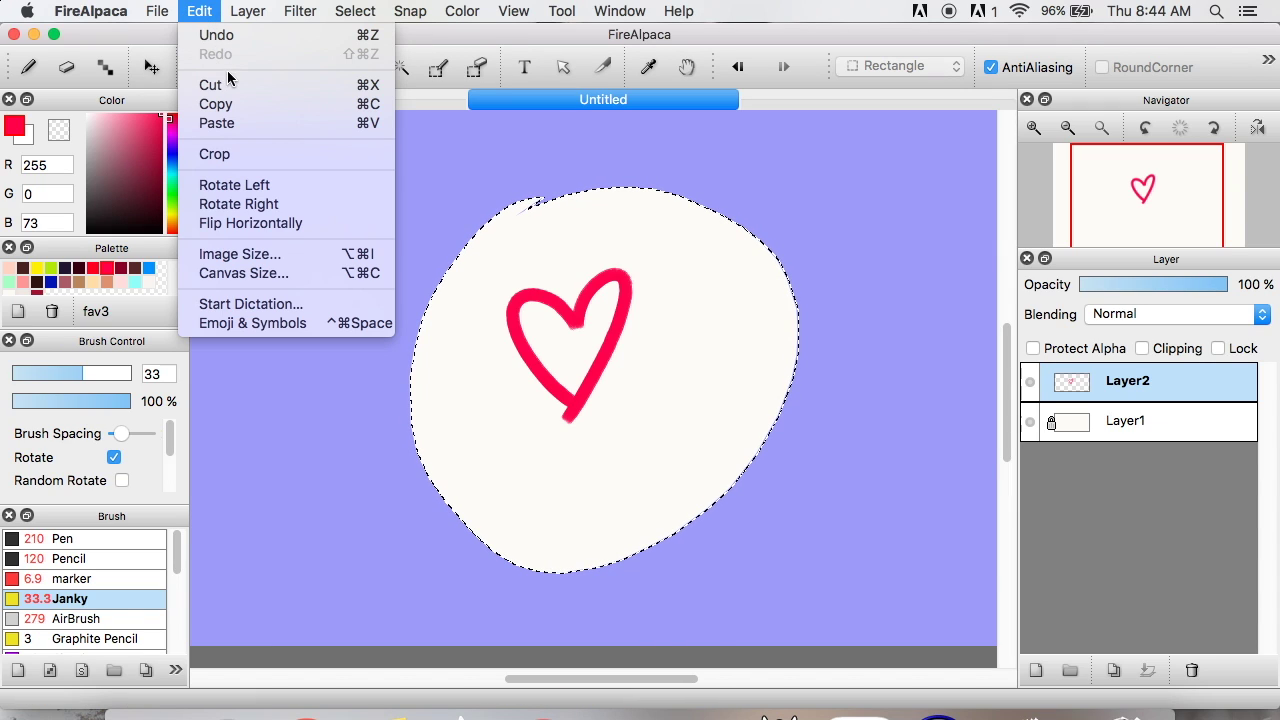
click(383, 108)
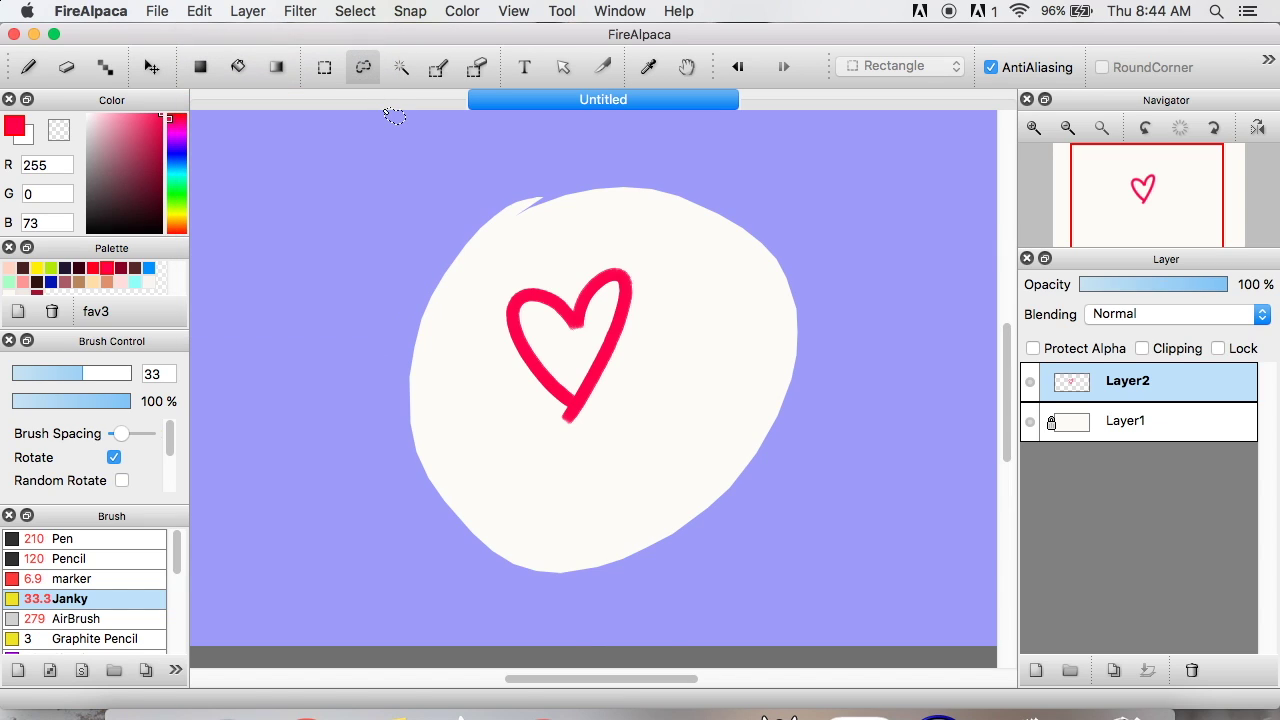
Paste the copied red heart and move the copy above and to the left of the original.
click(199, 14)
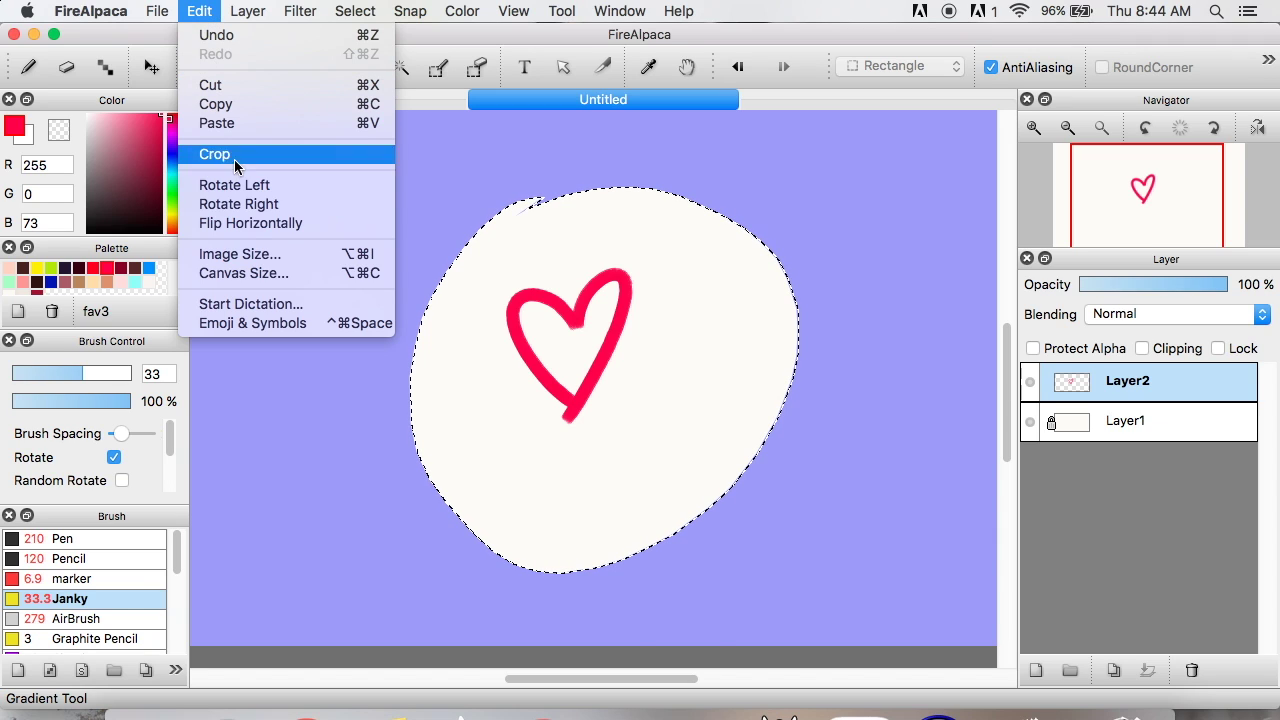
click(242, 124)
click(151, 67)
drag(650, 440, 456, 378)
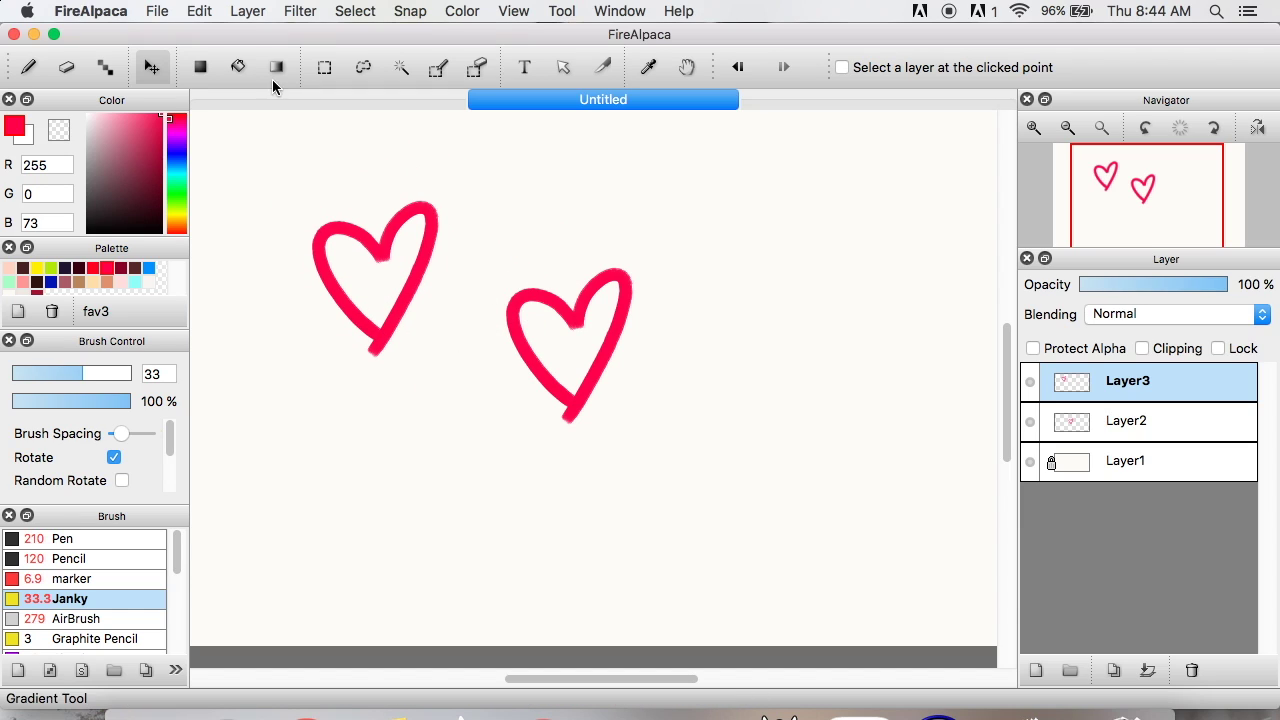
Try duplicating the upper-left red heart from a rectangular selection, and delete the pasted layer.
click(324, 67)
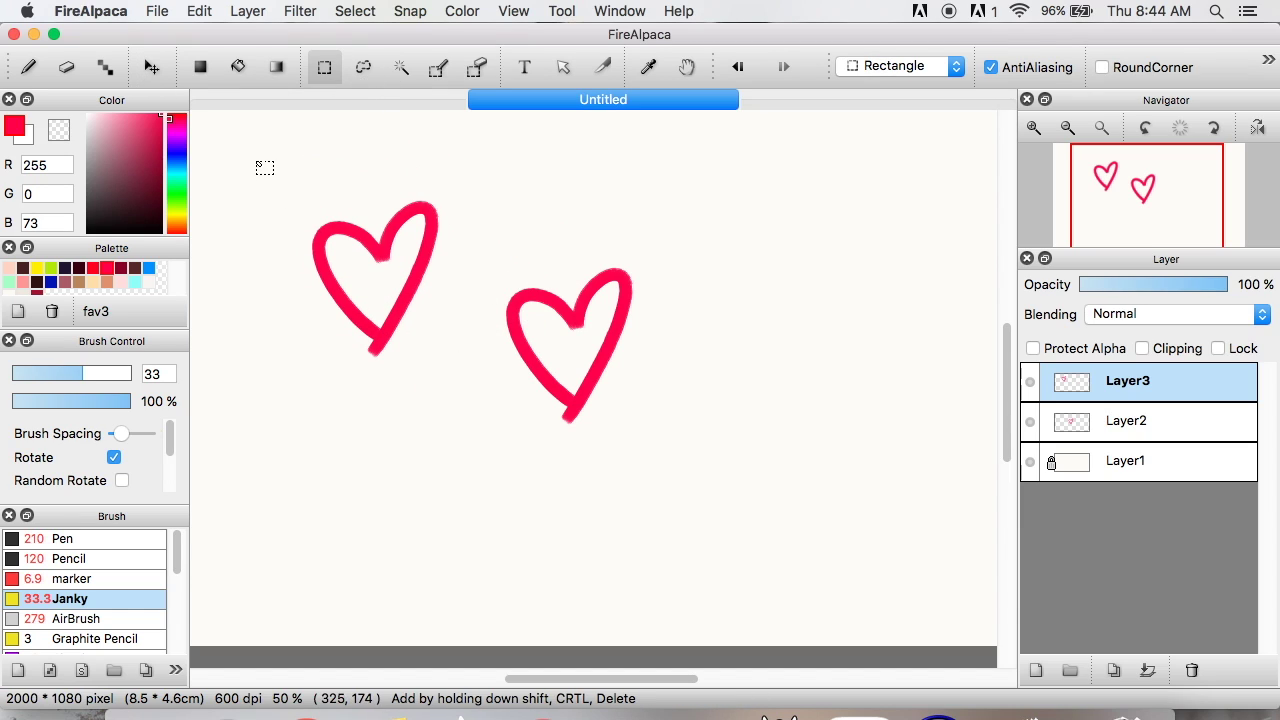
drag(258, 150, 512, 400)
key(super+z)
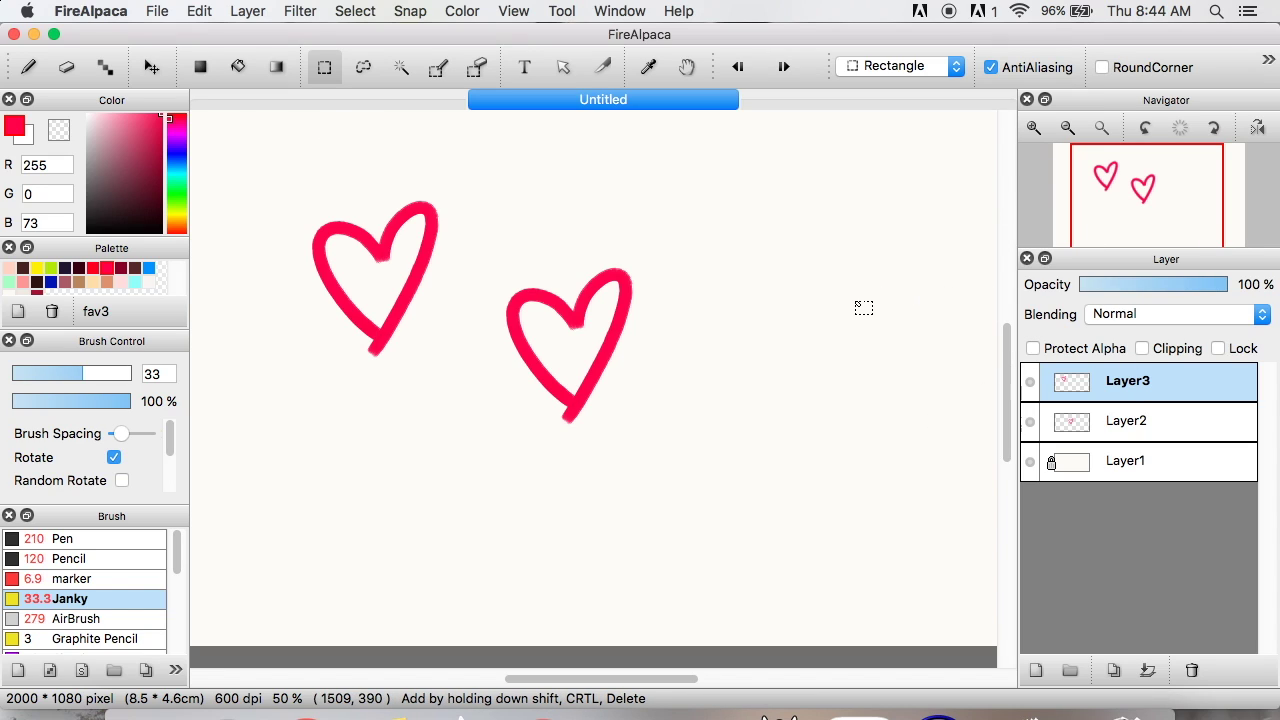
key(super+v)
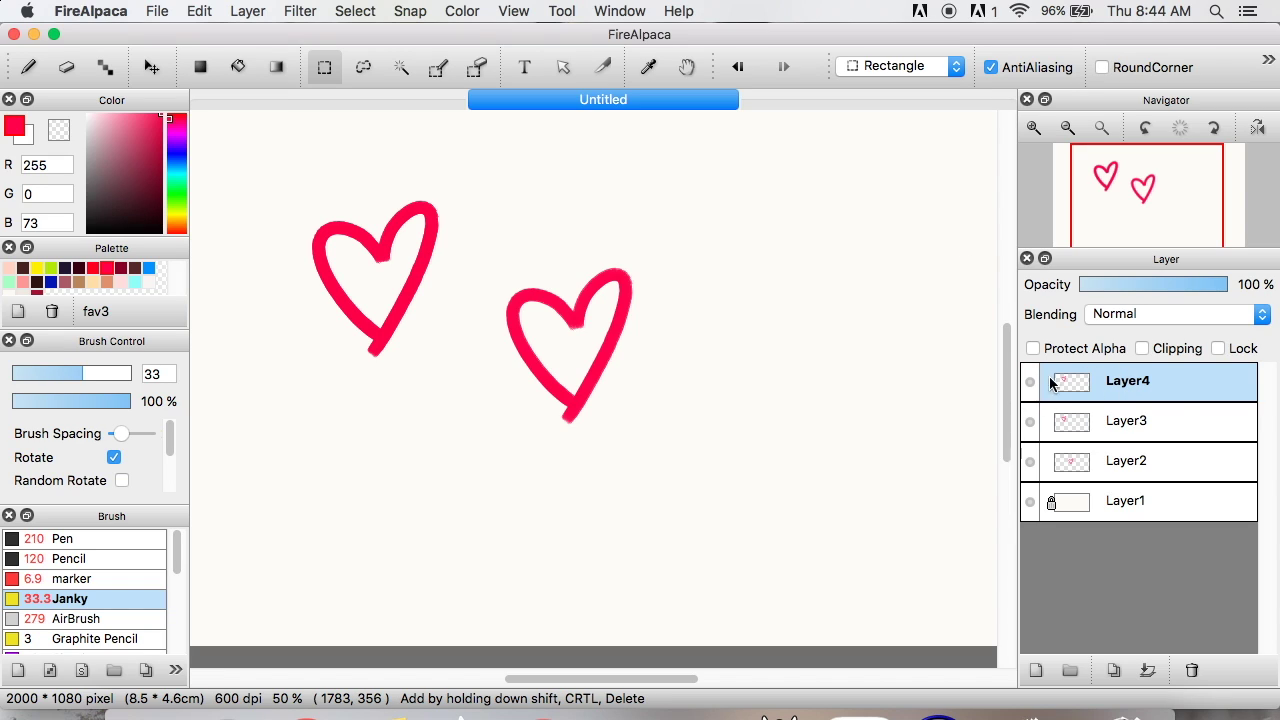
click(1191, 670)
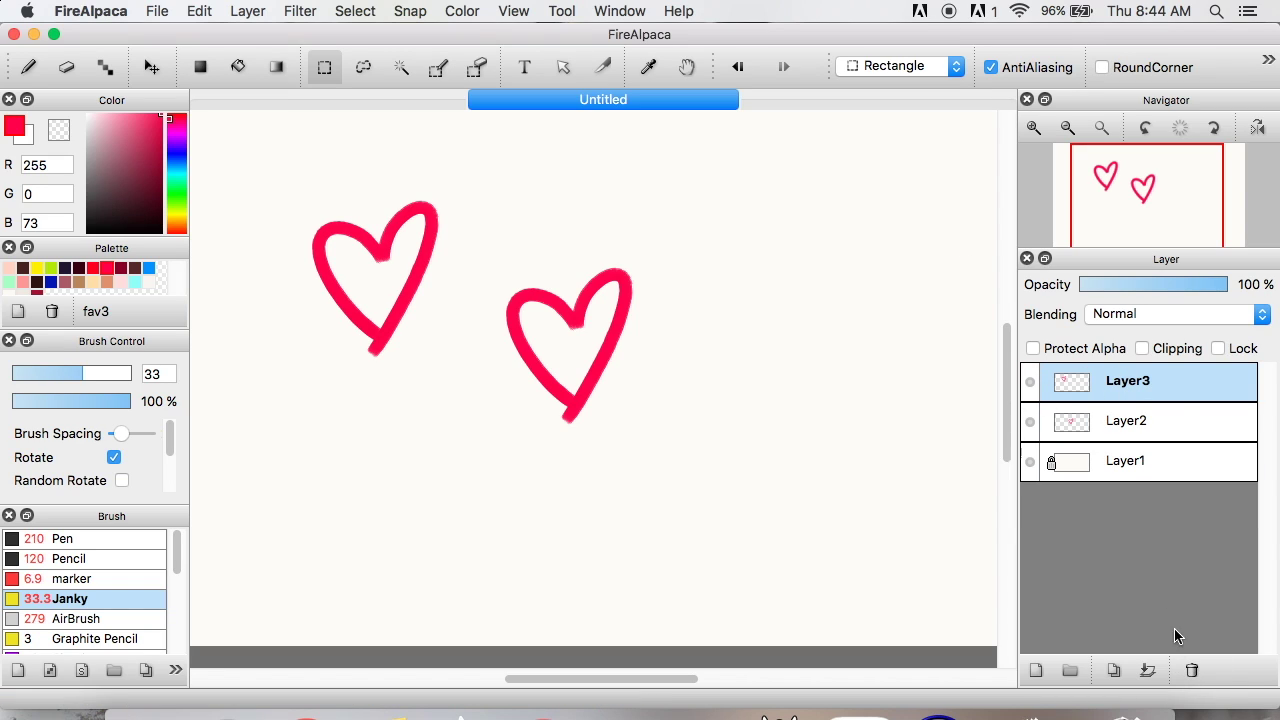
Draw a heart in the dark blue Filler swatch colour on a new layer, to the upper right of the red hearts.
click(52, 284)
click(28, 67)
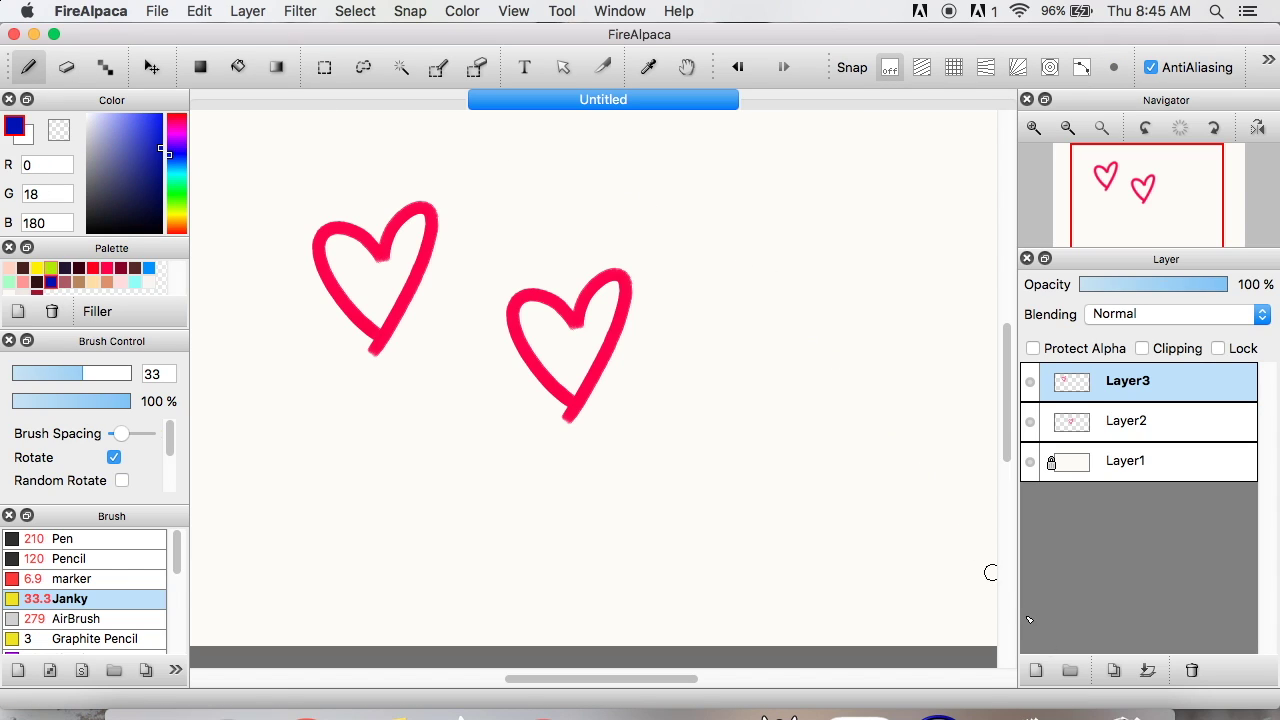
click(1036, 670)
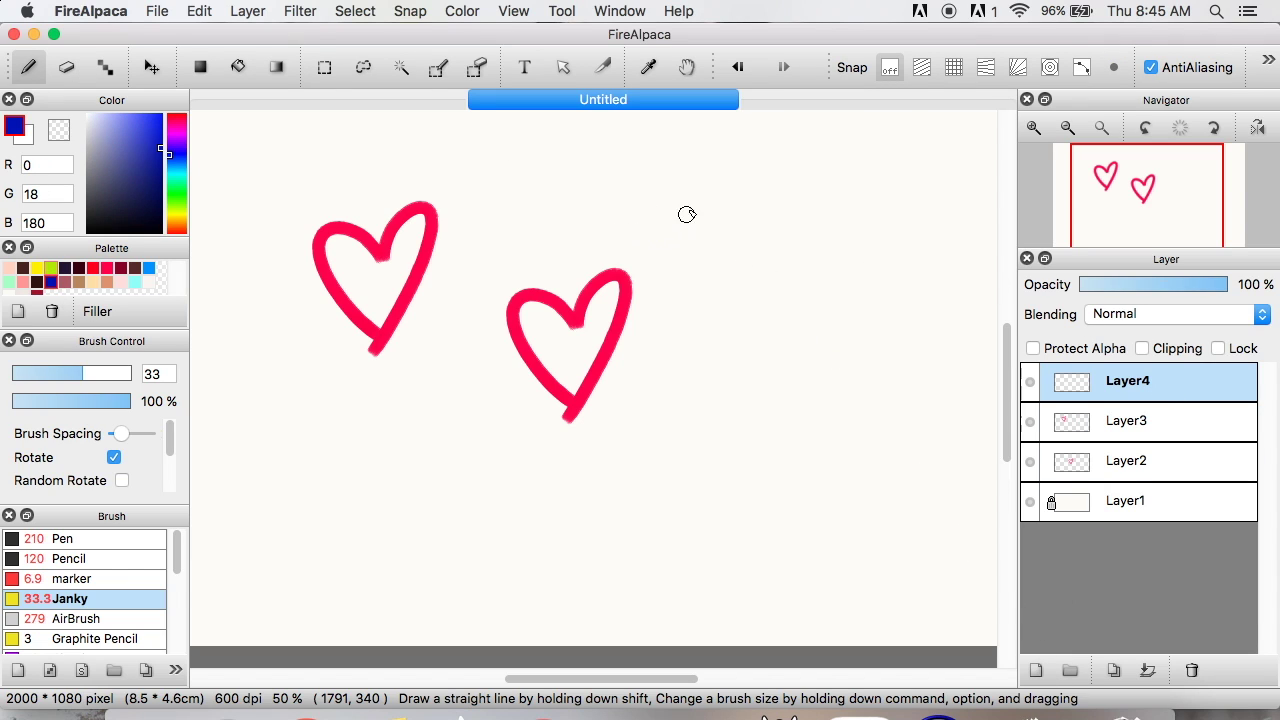
drag(745, 212, 757, 296)
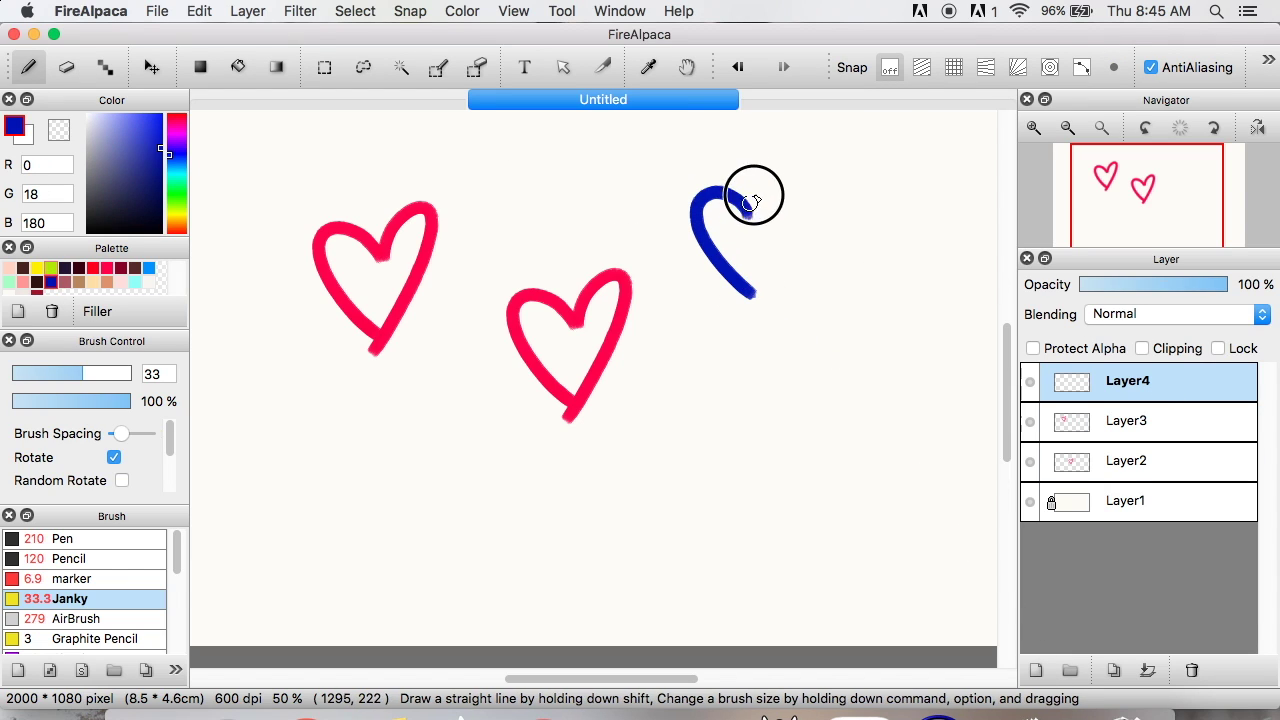
drag(750, 205, 758, 296)
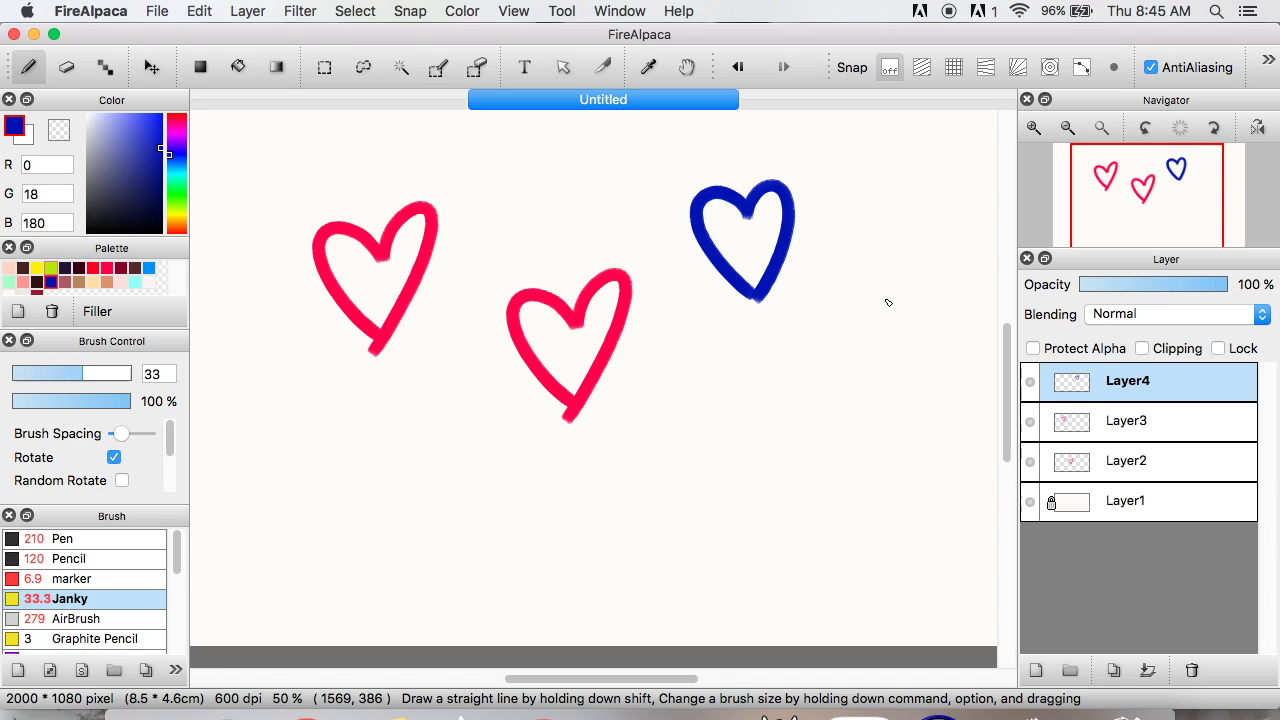
Paste a copy of the dark blue heart and move it below and to the right of the original.
key(super+v)
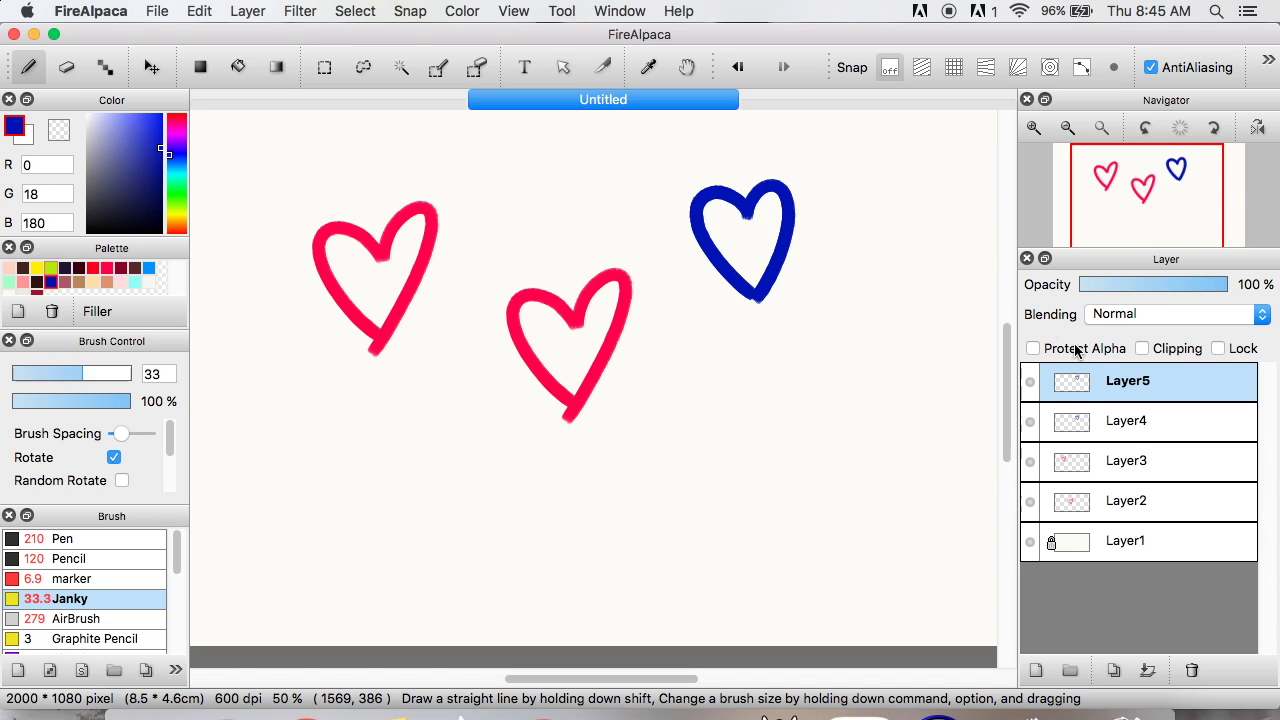
key(v)
drag(820, 290, 912, 486)
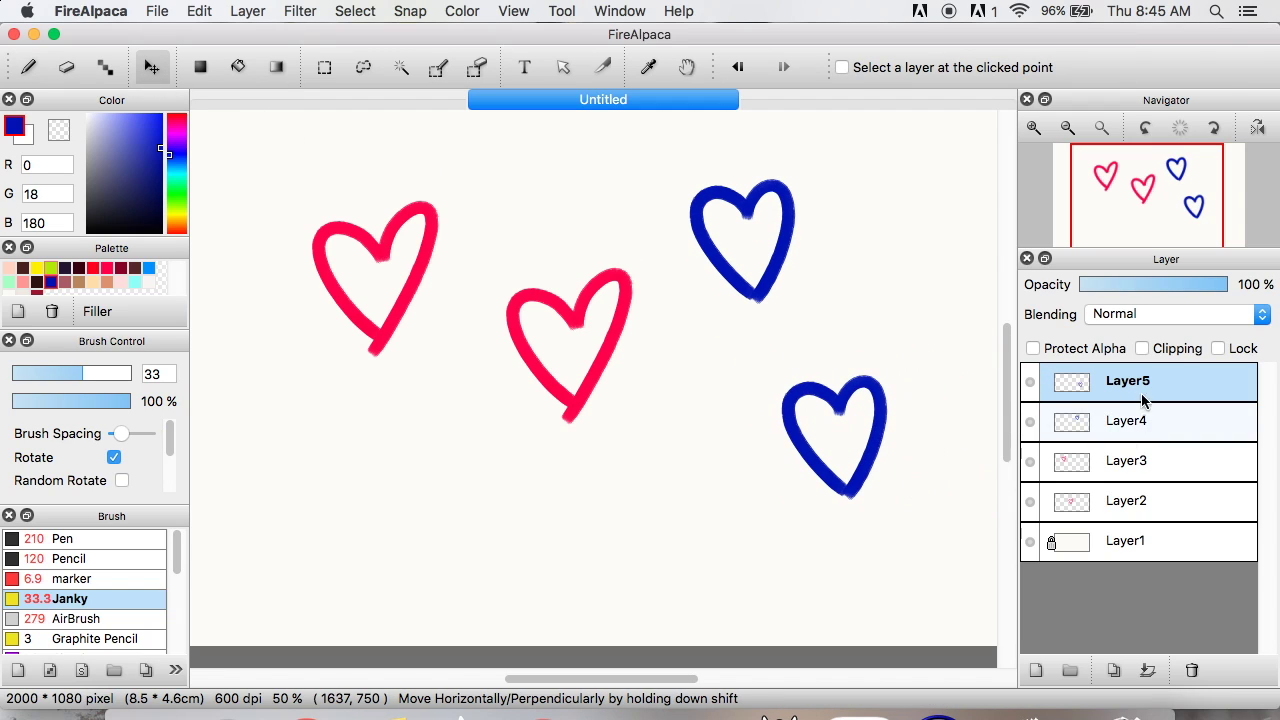
Delete all heart layers above Layer1 and draw a green heart (RGB 0, 143, 53) on a new layer.
click(1140, 418)
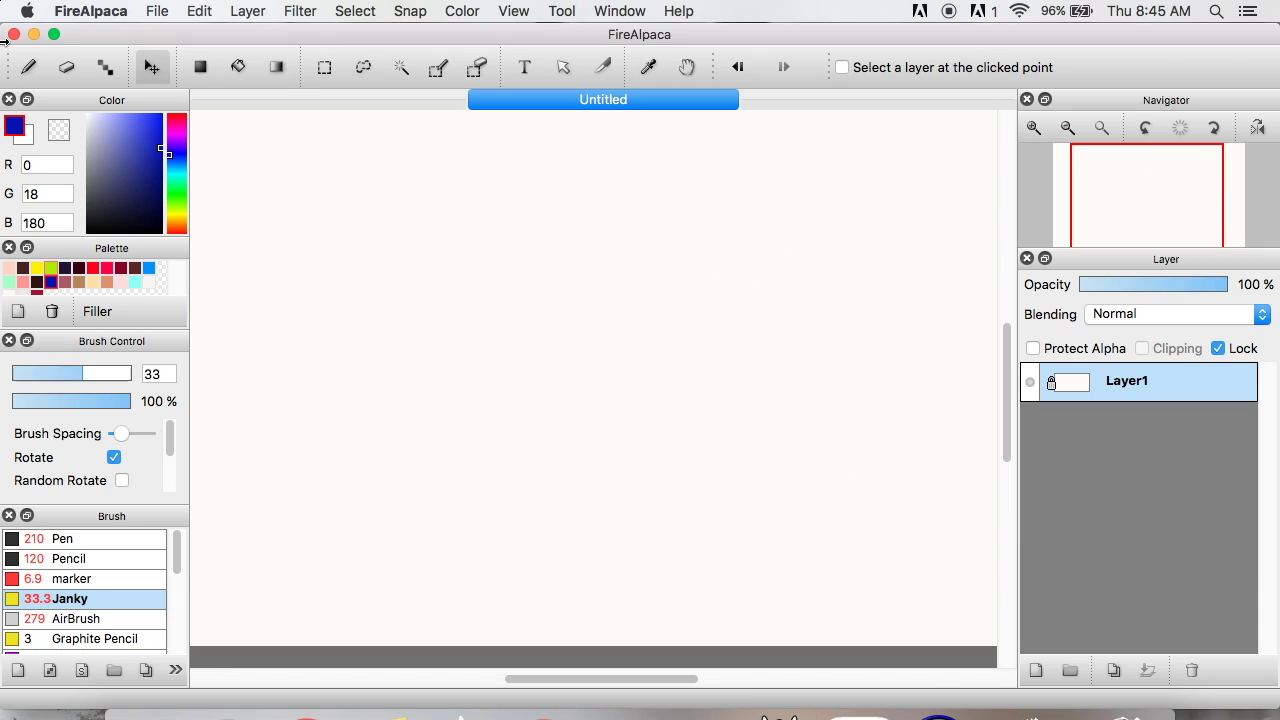
click(28, 67)
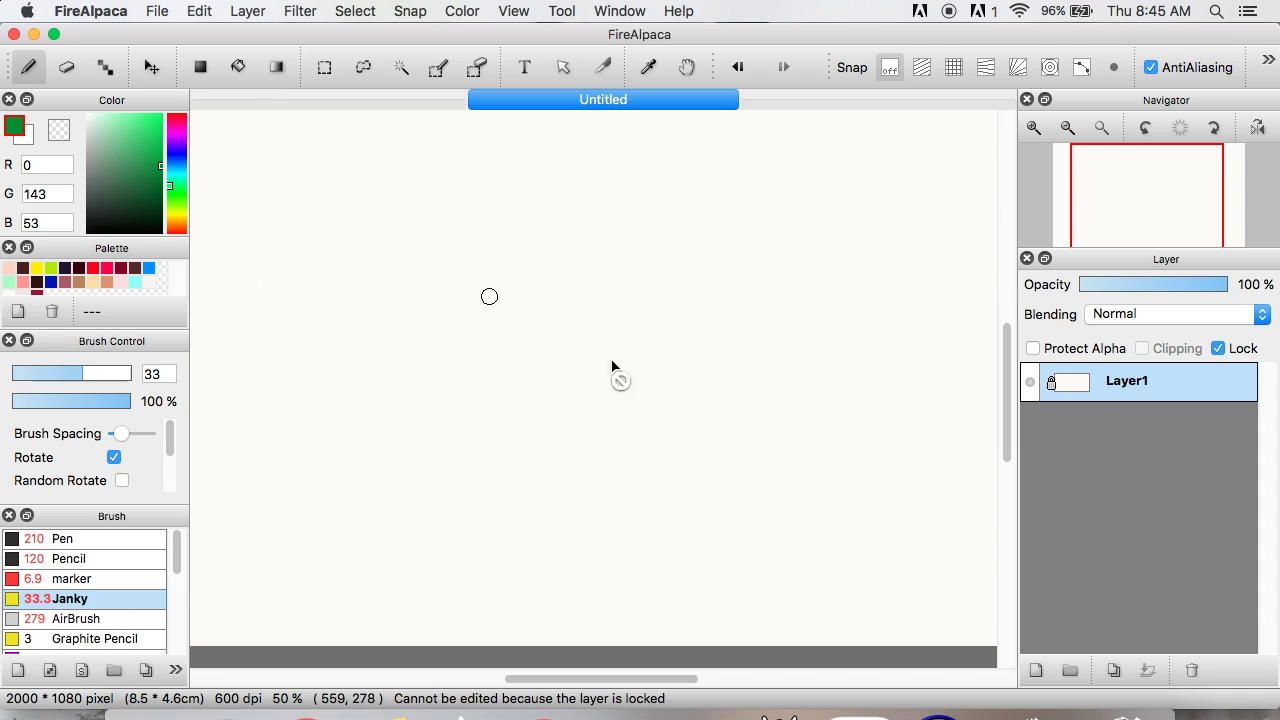
click(1036, 670)
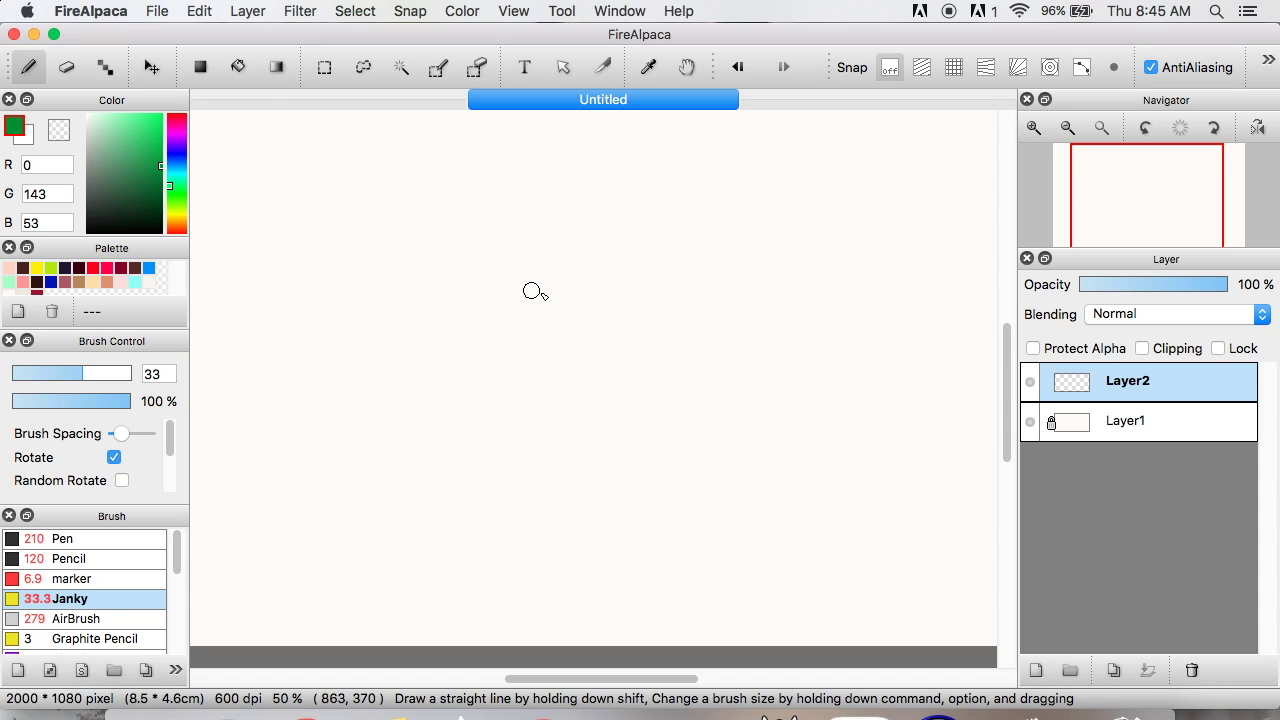
drag(542, 293, 543, 349)
drag(543, 294, 548, 356)
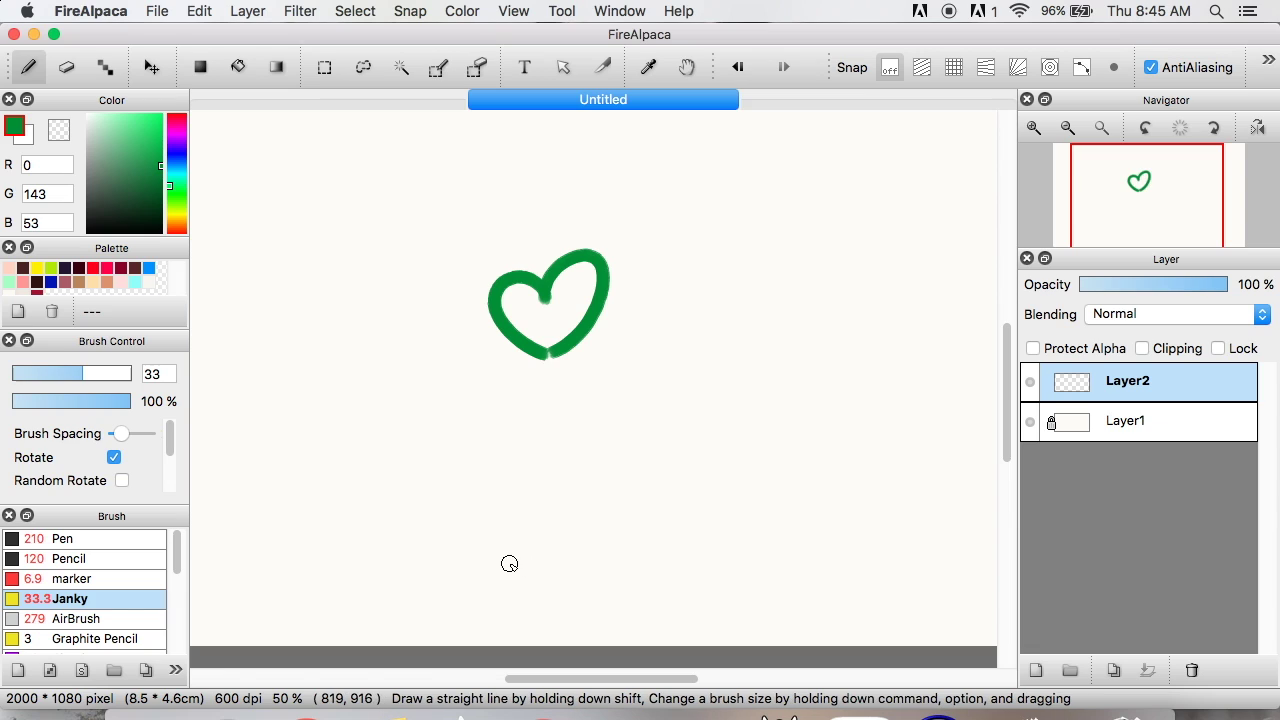
Lasso the green heart and move it slightly down and to the right.
click(362, 70)
mouse_move(530, 200)
mouse_down()
mouse_move(723, 217)
mouse_move(645, 181)
mouse_up()
click(151, 67)
mouse_move(594, 337)
mouse_down()
mouse_move(320, 406)
mouse_move(540, 376)
mouse_move(565, 402)
mouse_up()
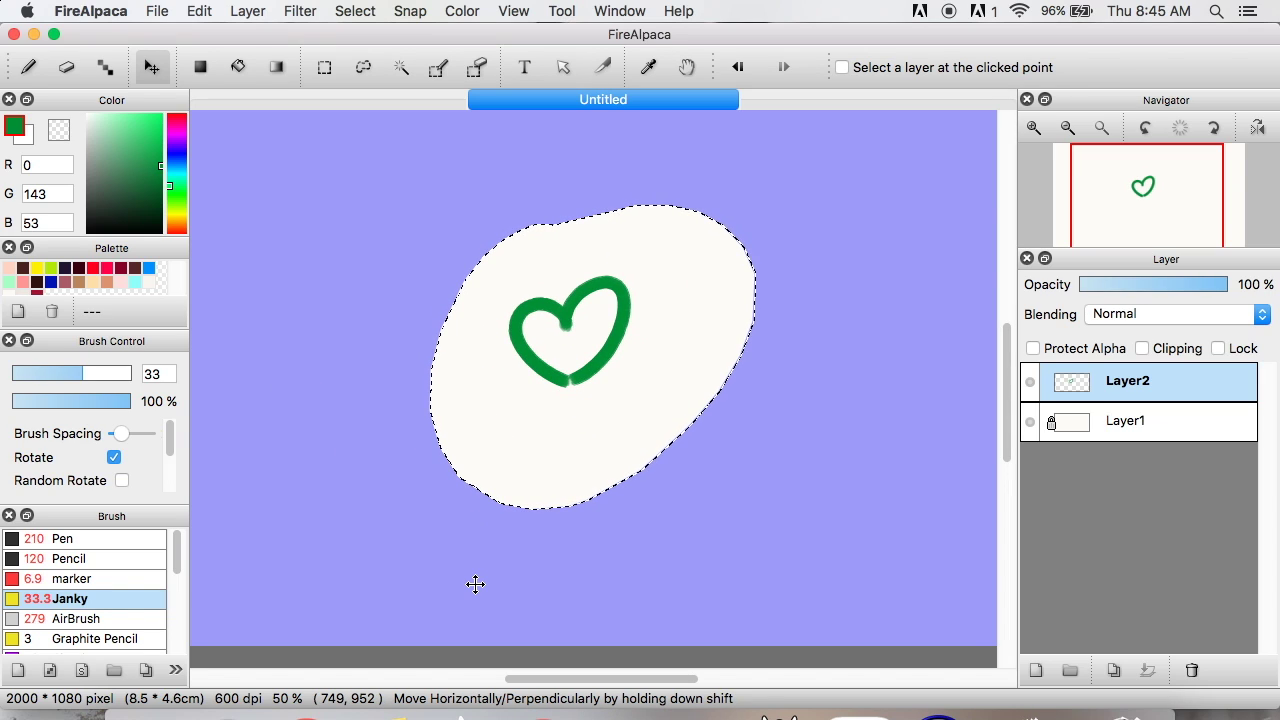
Return to the brush tool and deselect the area around the green heart.
click(28, 67)
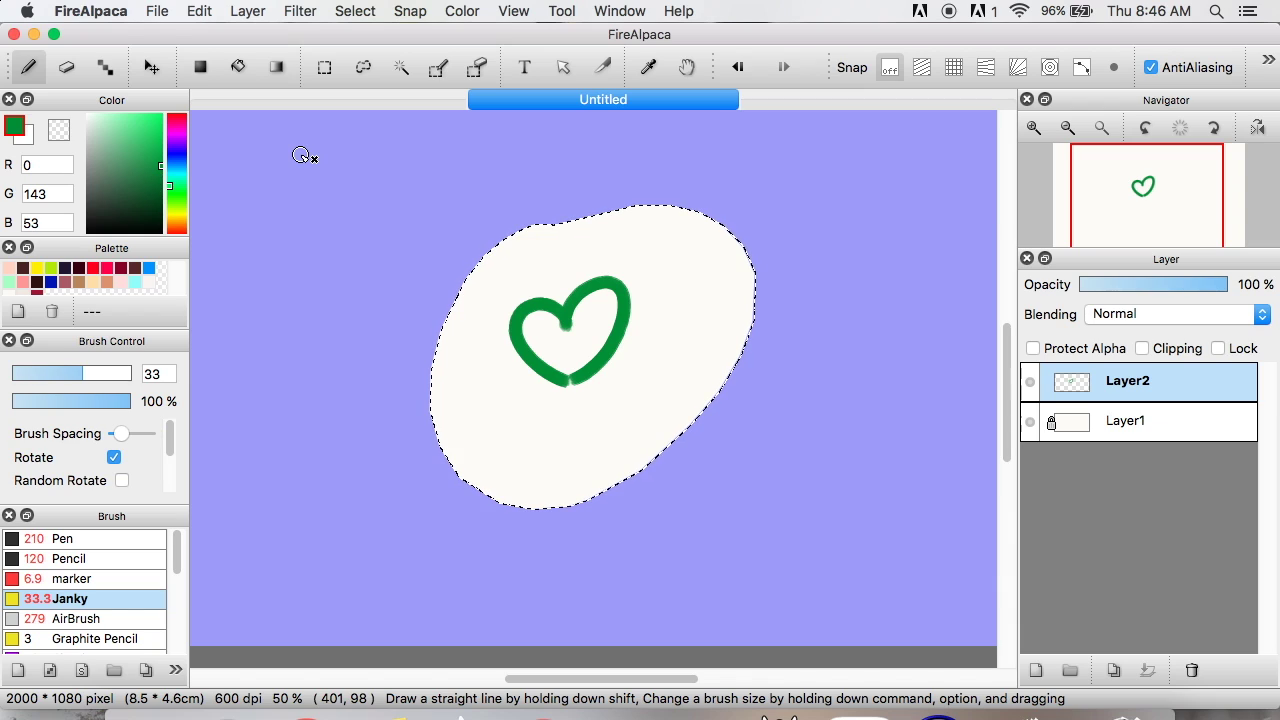
click(360, 11)
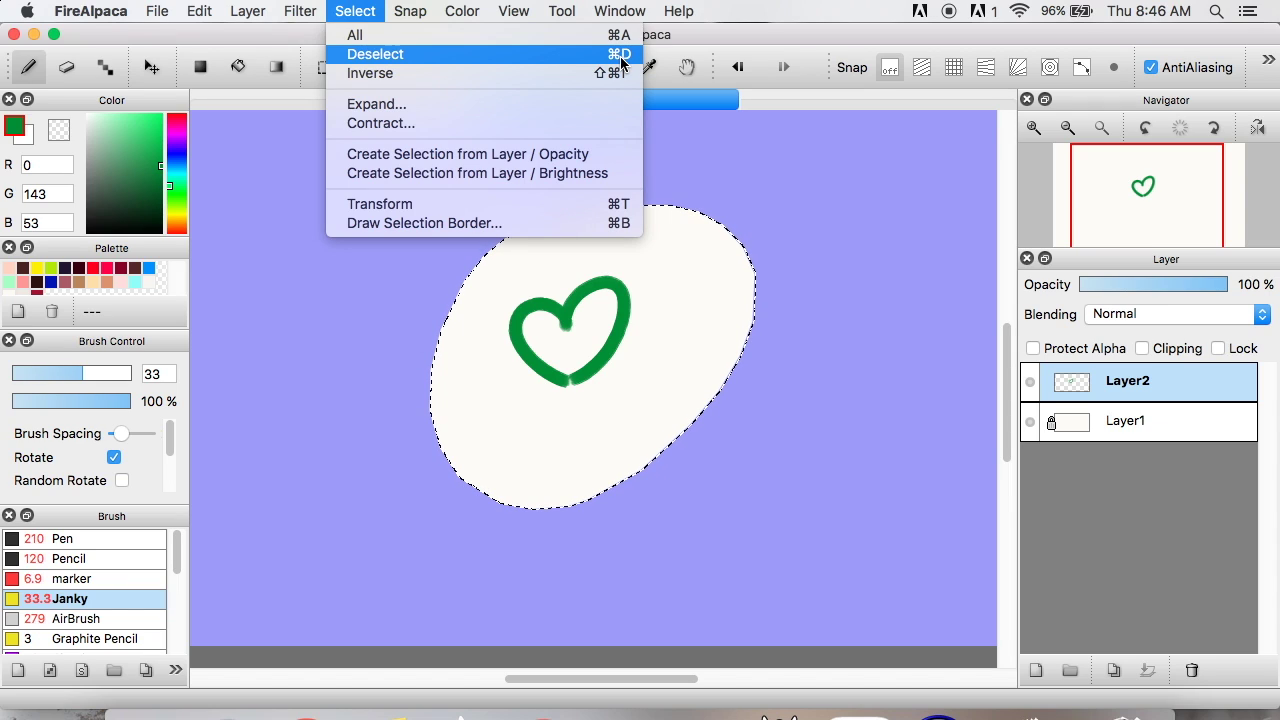
click(440, 56)
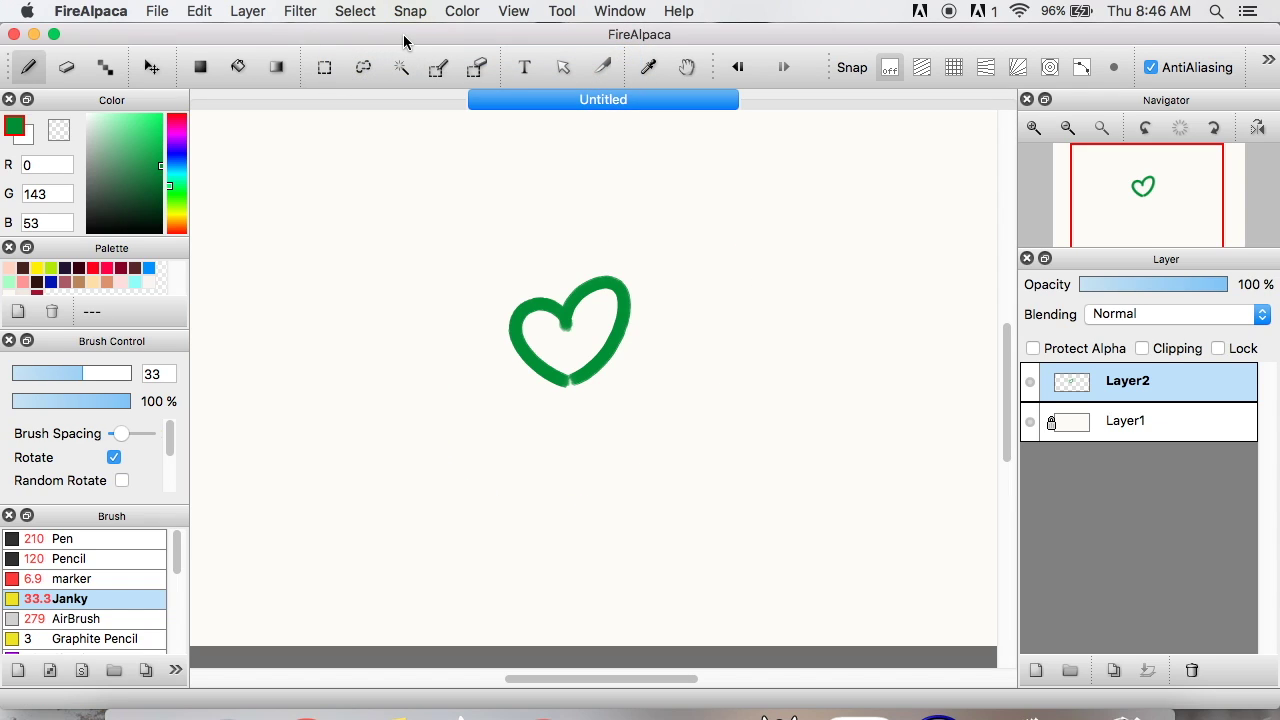
Lasso a larger area around the green heart and clear that selection directly on the canvas.
click(363, 67)
mouse_move(530, 188)
mouse_down()
mouse_move(737, 103)
mouse_move(533, 190)
mouse_up()
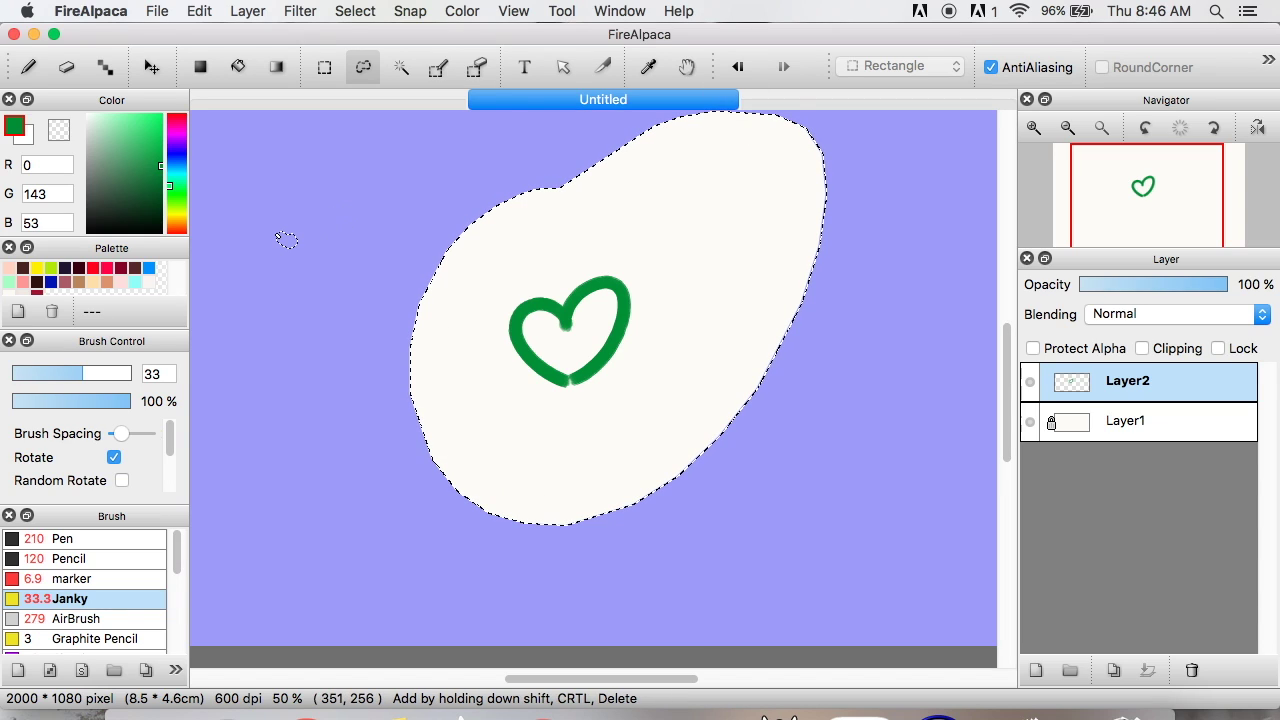
click(286, 240)
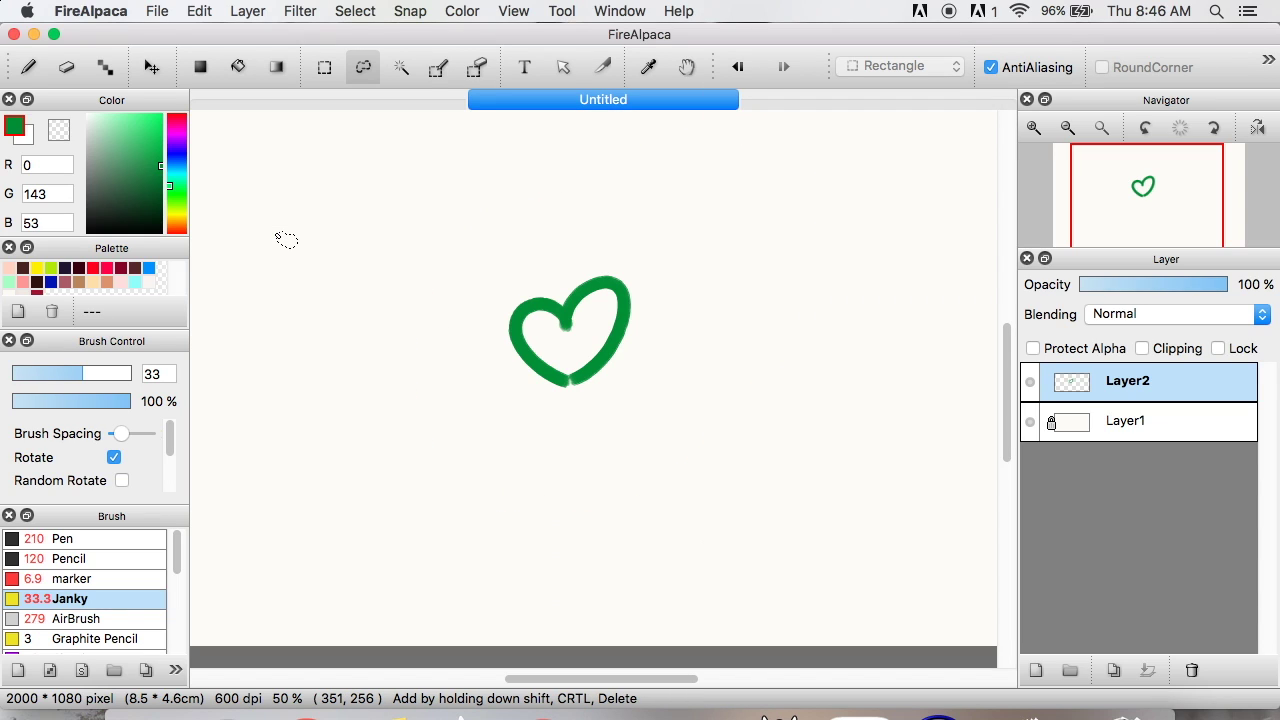
Scribble dark blue (RGB 8, 0, 143) brush lines around the green heart, and delete Layer2 with everything on it.
click(28, 67)
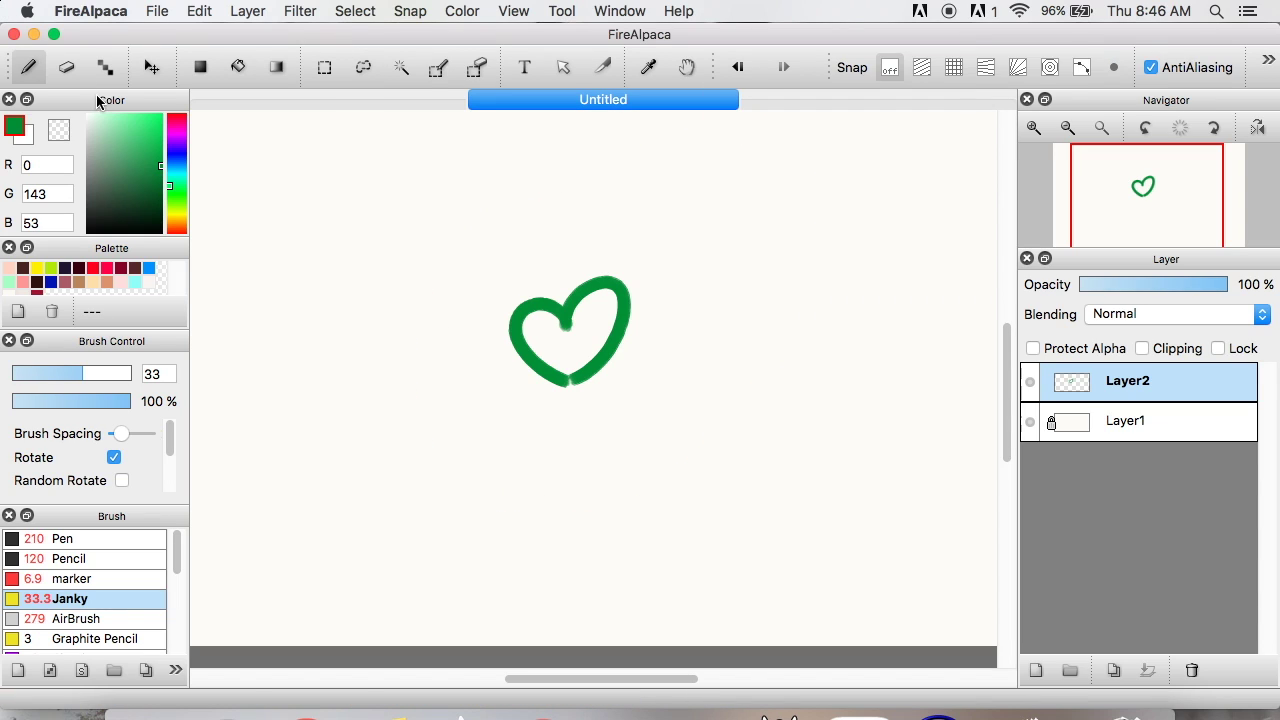
click(169, 152)
mouse_move(258, 248)
mouse_down()
mouse_move(294, 306)
mouse_move(350, 645)
mouse_up()
drag(484, 645, 970, 415)
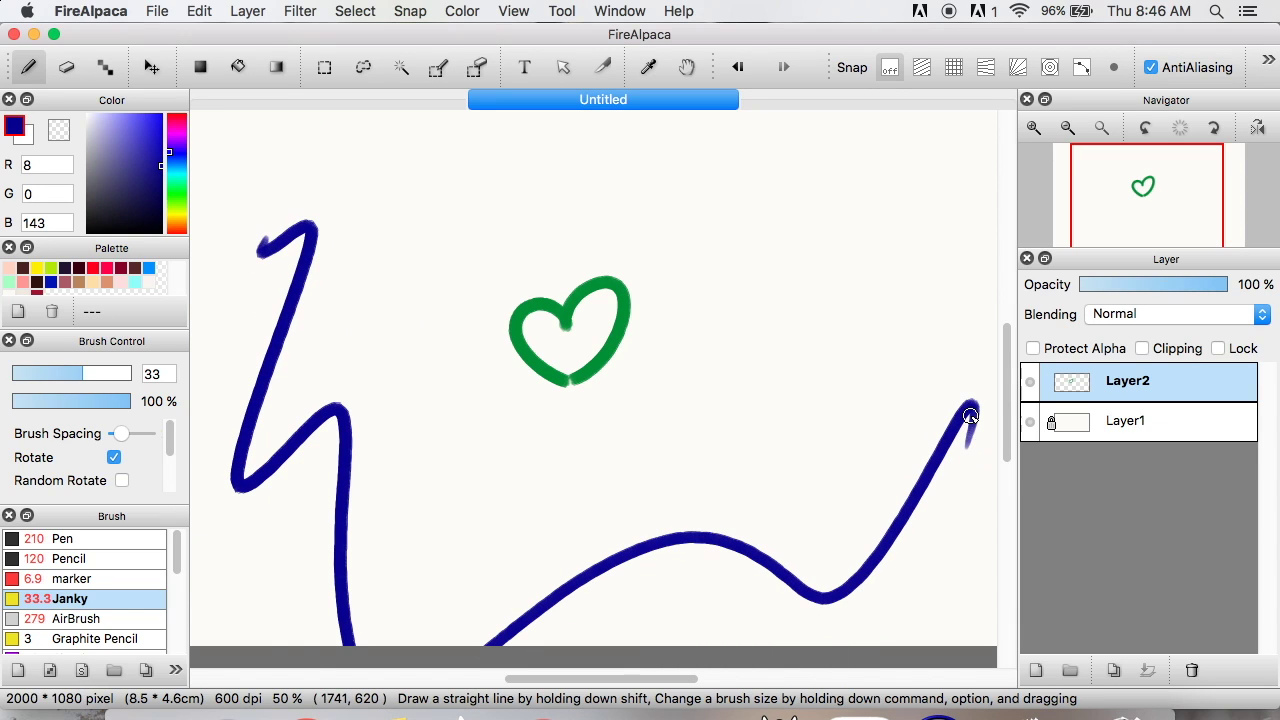
click(1192, 669)
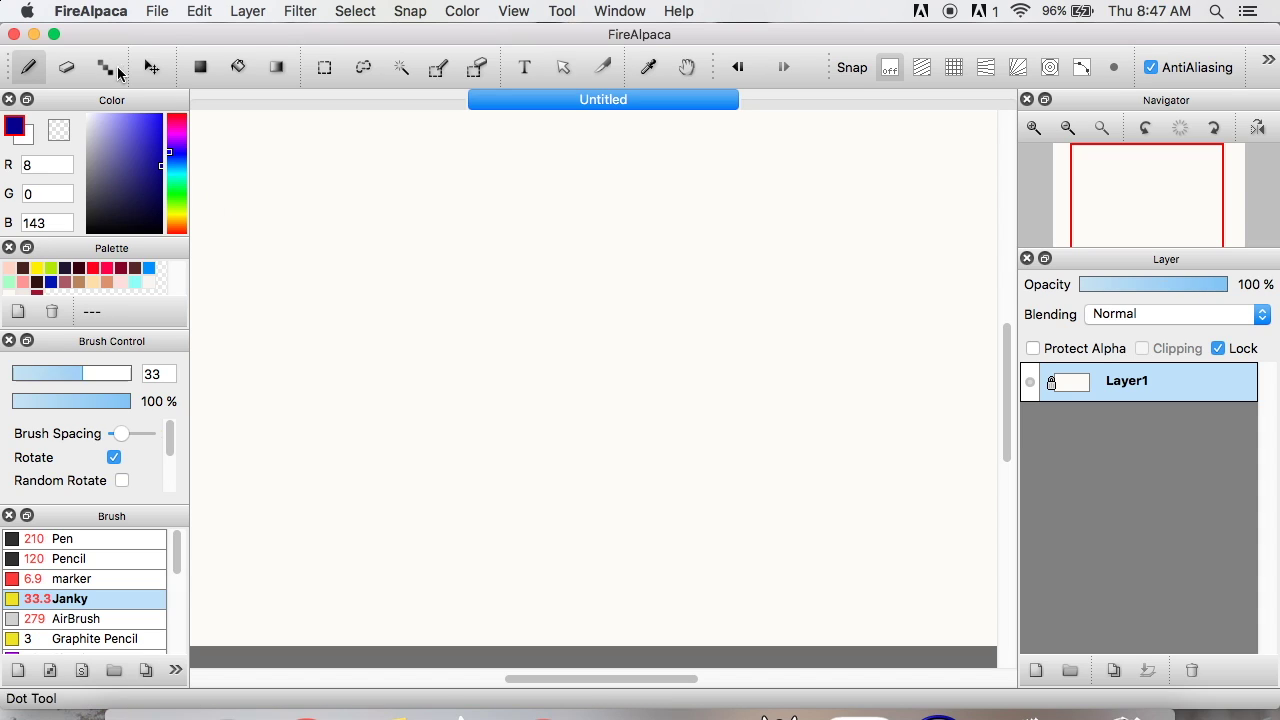
Open the recent file "for shading.mdp", look over its line art and close it again.
click(197, 11)
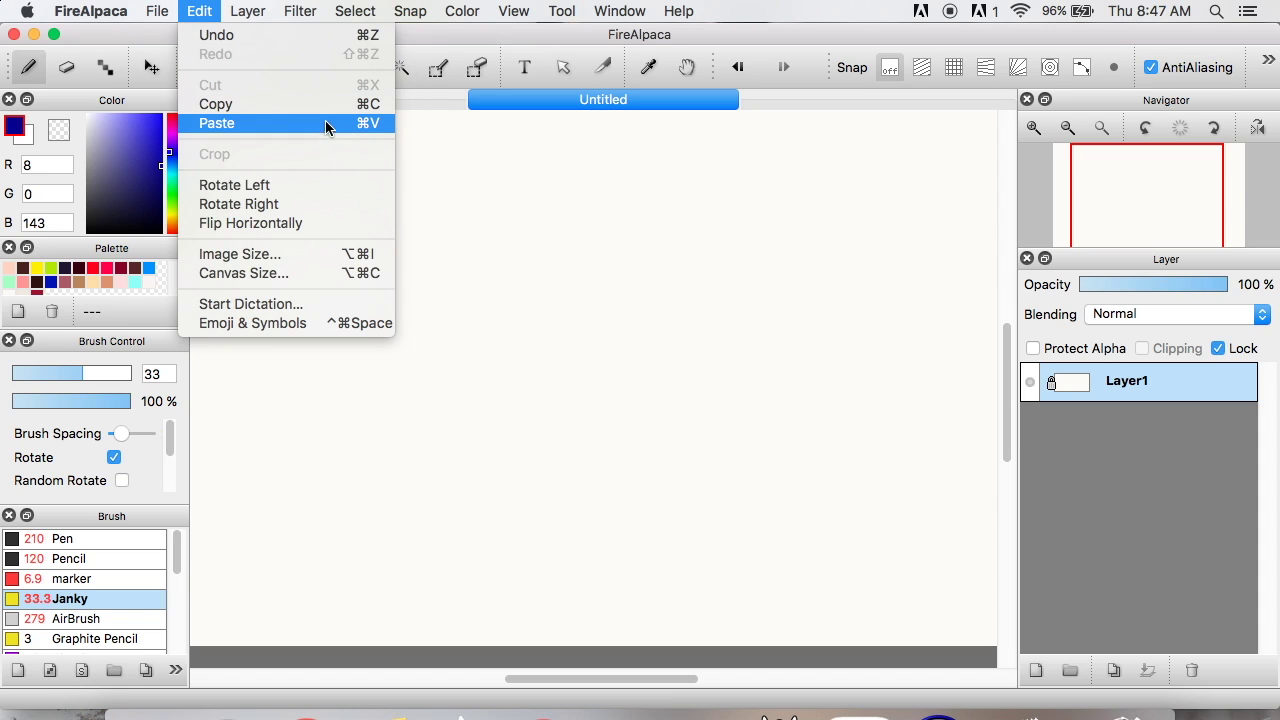
mouse_move(157, 11)
mouse_move(375, 104)
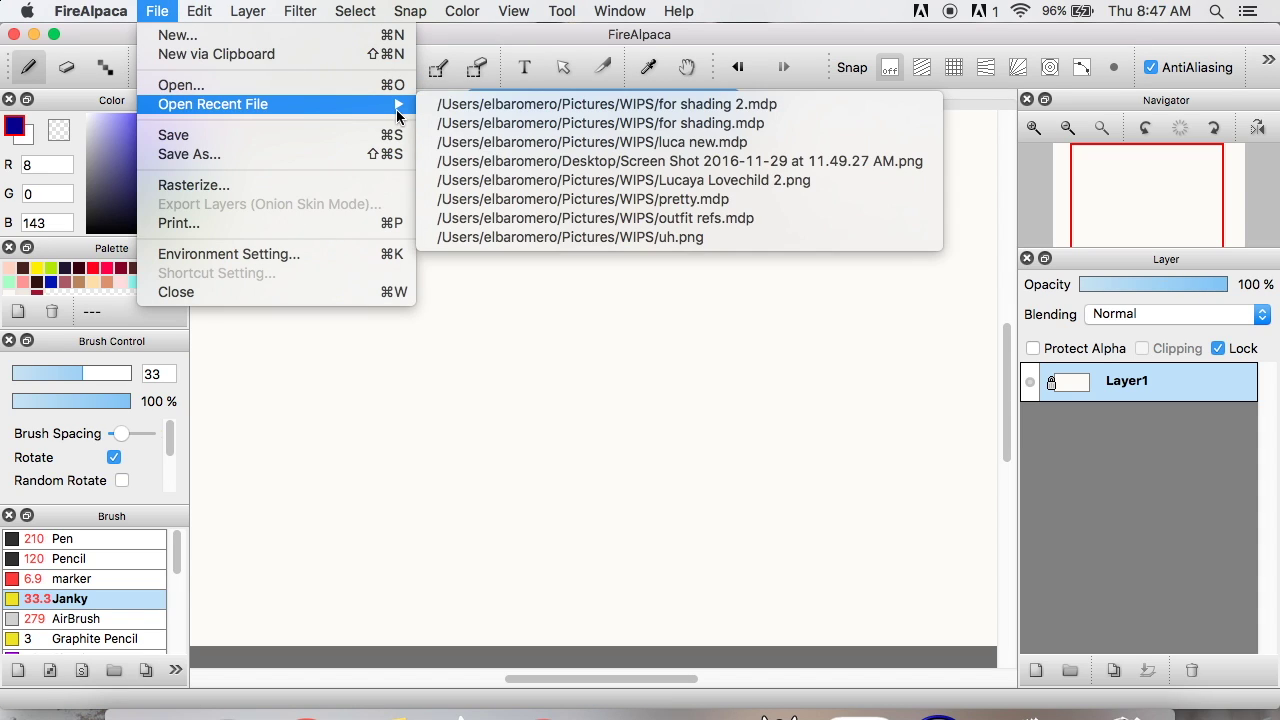
click(497, 122)
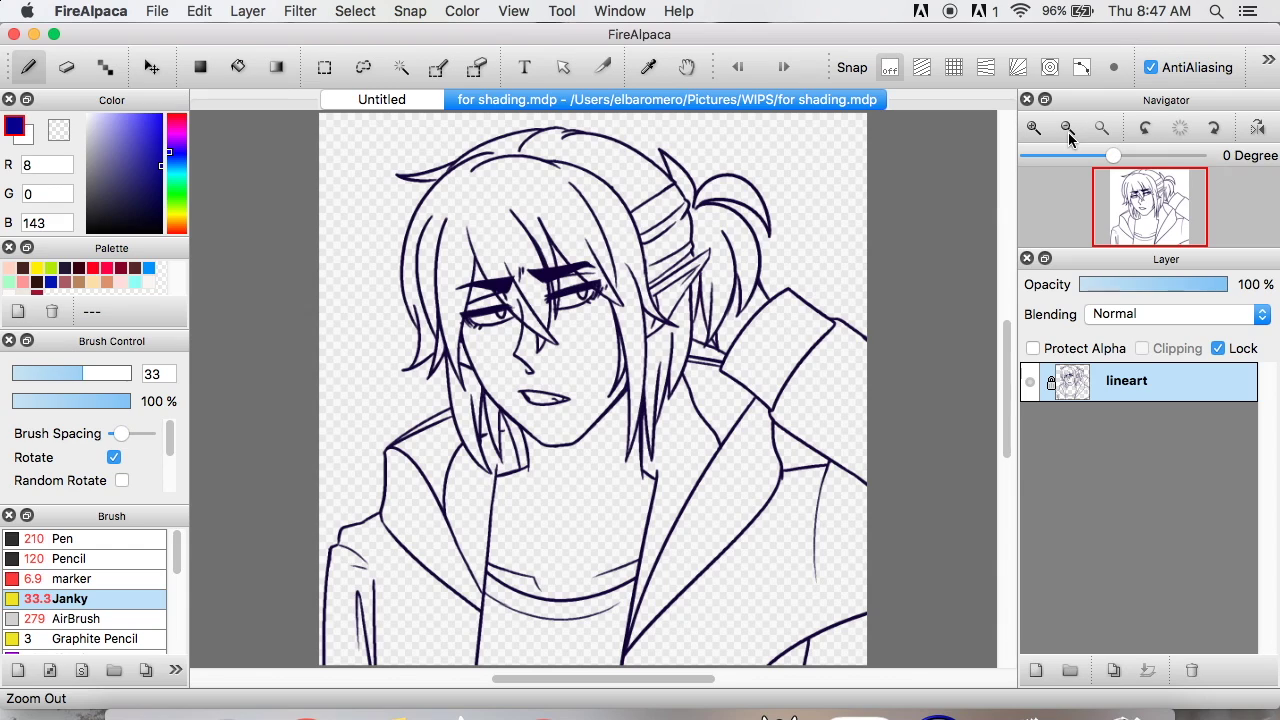
click(1068, 130)
key(super+w)
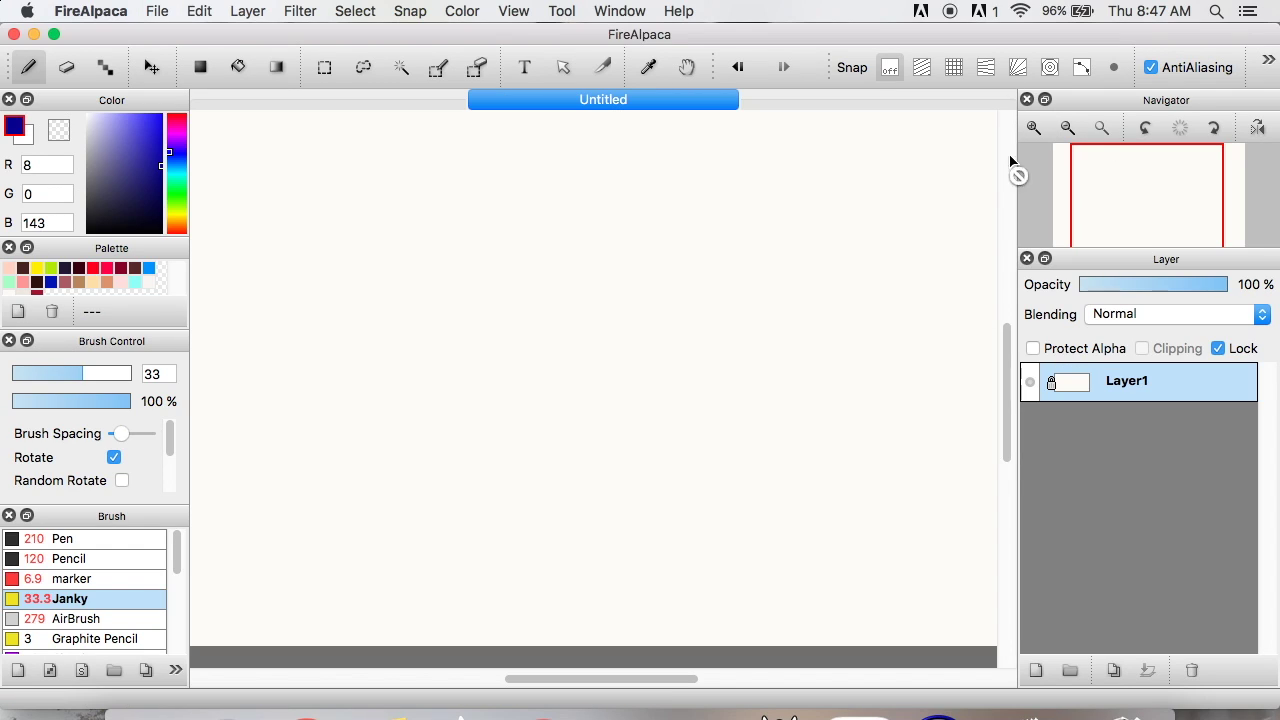
Add a new layer and try red (RGB 255, 0, 30) upper eyelid strokes above the face's horizontal guideline, undoing each attempt.
click(1036, 670)
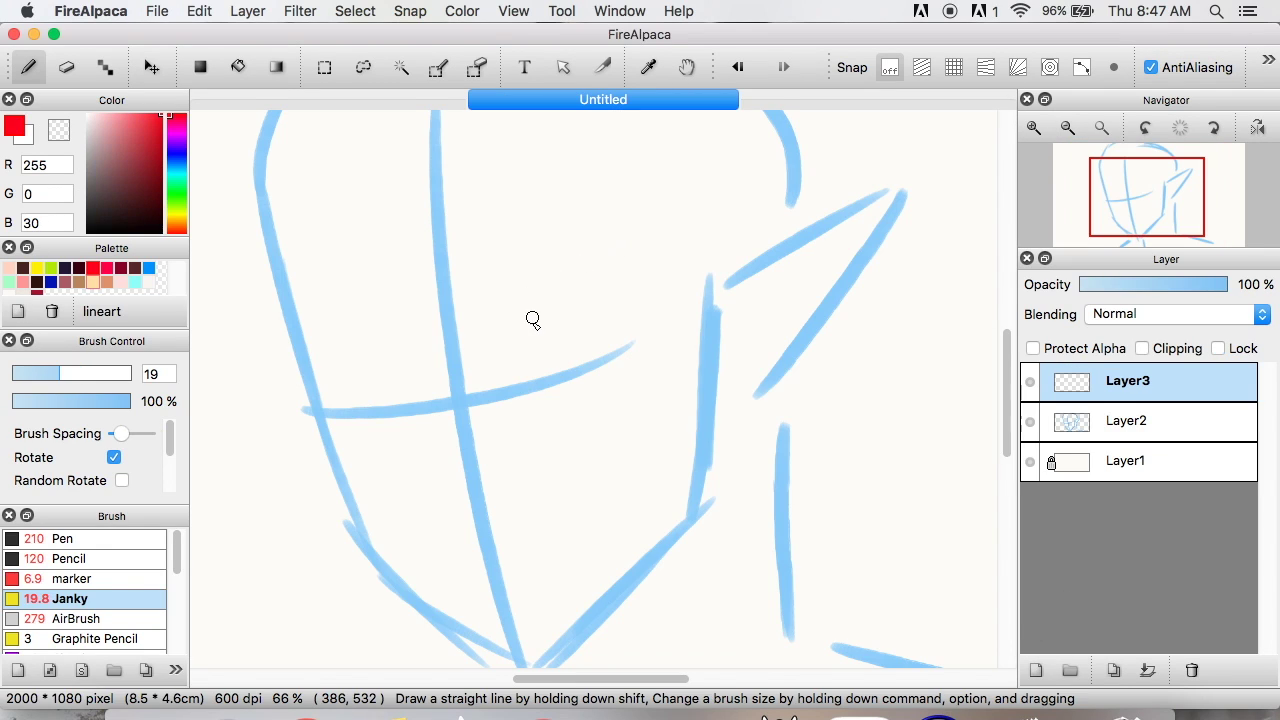
drag(525, 340, 541, 332)
shift+click(623, 292)
key(super+z)
drag(626, 293, 527, 336)
key(super+z)
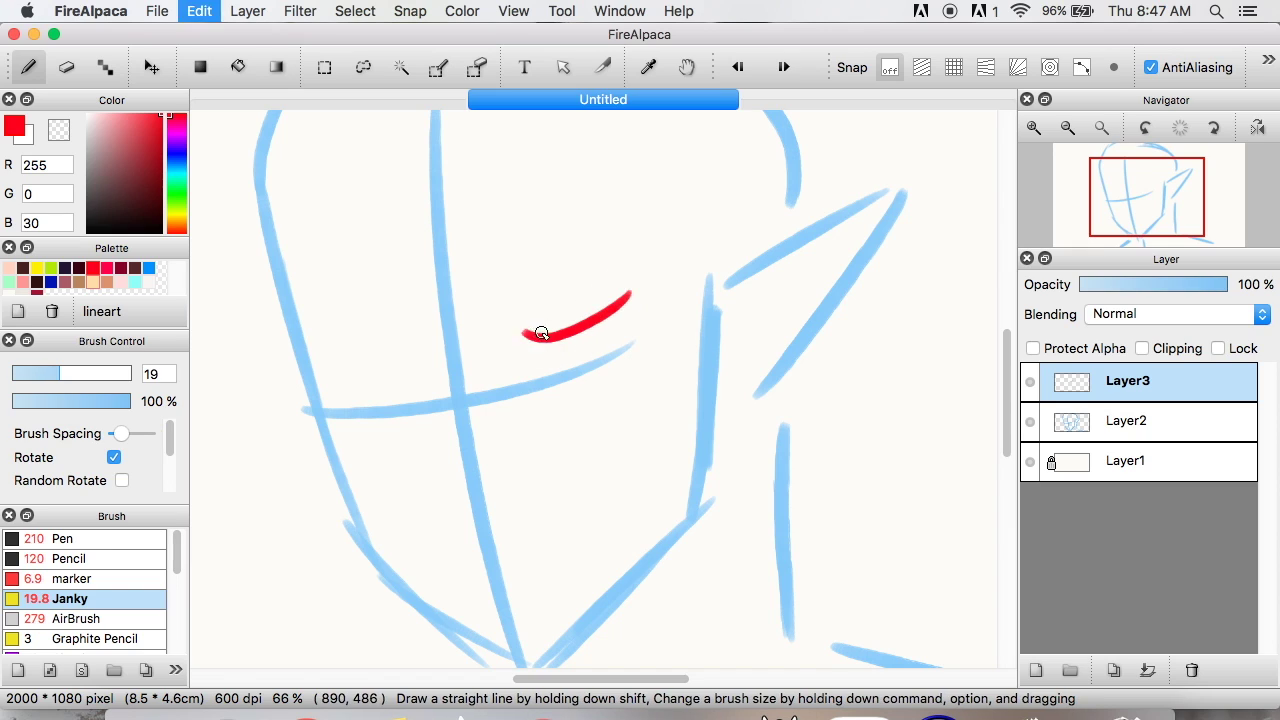
Draw a red eye on the ear side of the face on Layer3, with upper lid, lower lid, iris and outer lashes.
drag(631, 303, 531, 334)
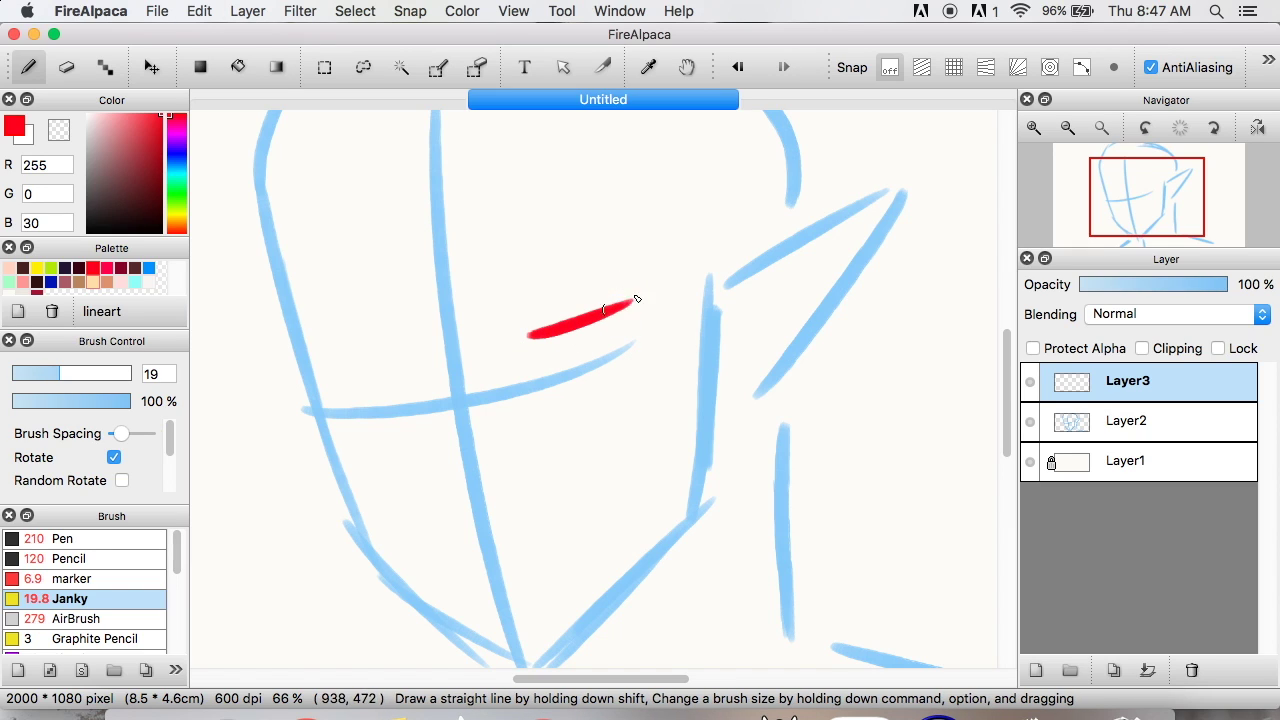
drag(647, 312, 531, 357)
drag(640, 290, 565, 318)
mouse_move(645, 306)
mouse_down()
mouse_move(648, 338)
mouse_move(614, 337)
mouse_up()
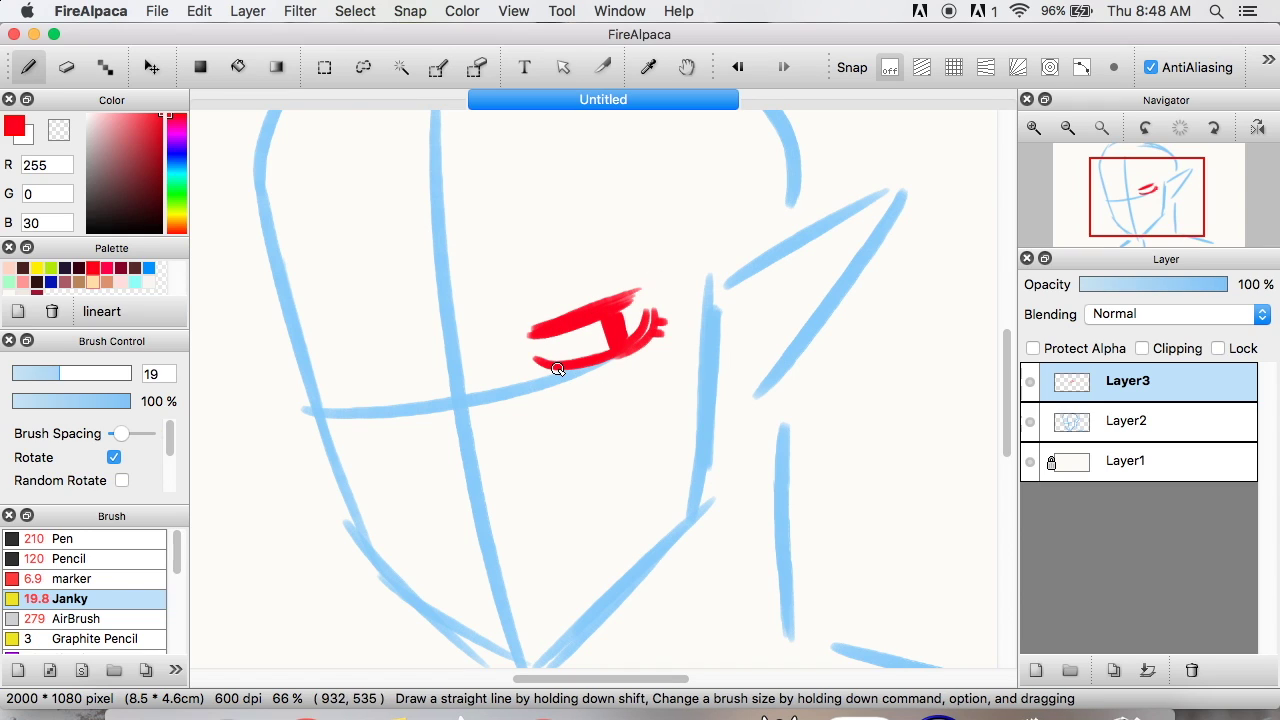
Check the eye against the whole face sketch and undo the iris strokes.
click(1069, 127)
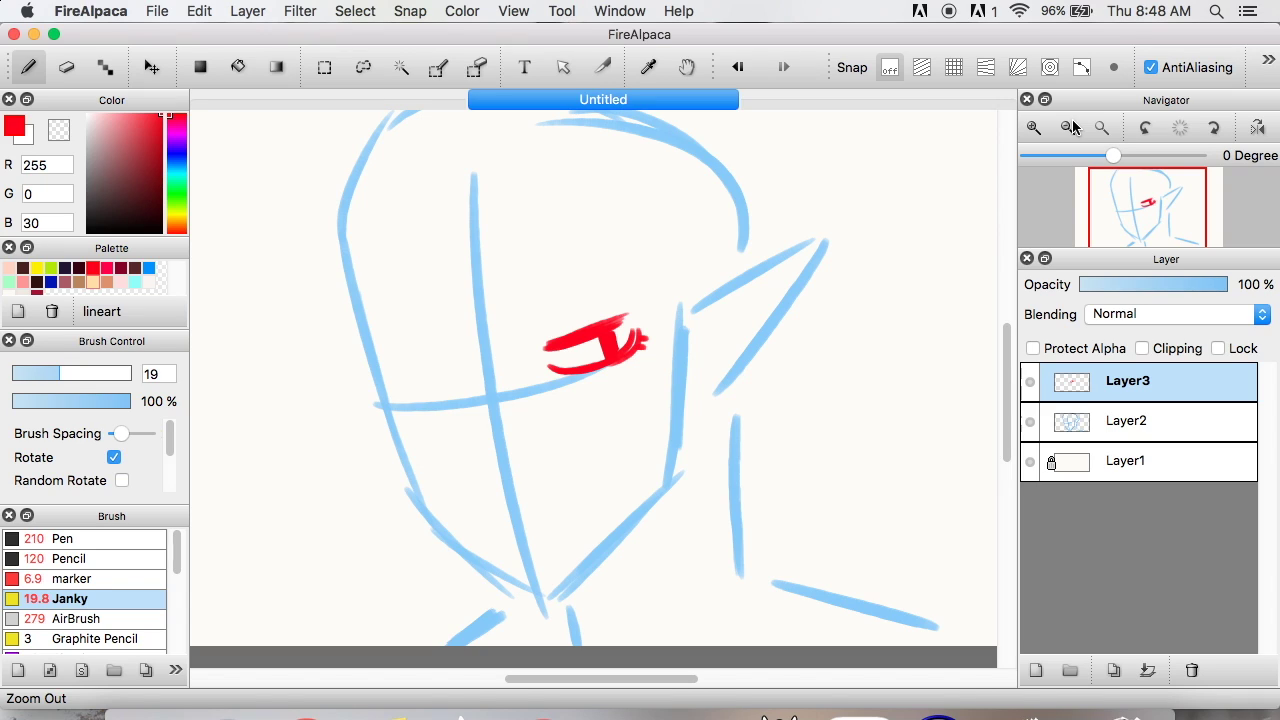
key(super+z)
key(super+z)
click(1034, 127)
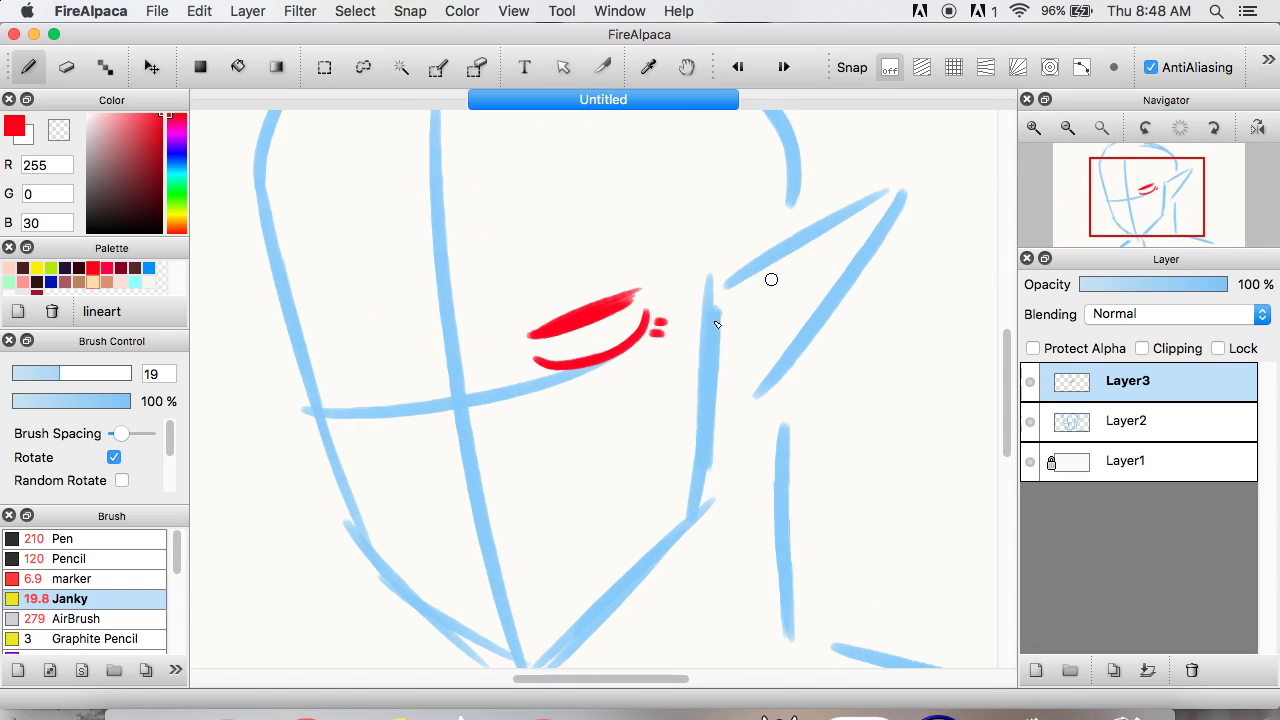
Refine the red eye by adding outer corner lashes, drawing the inner corner and thickening the upper eyelid.
drag(650, 312, 658, 348)
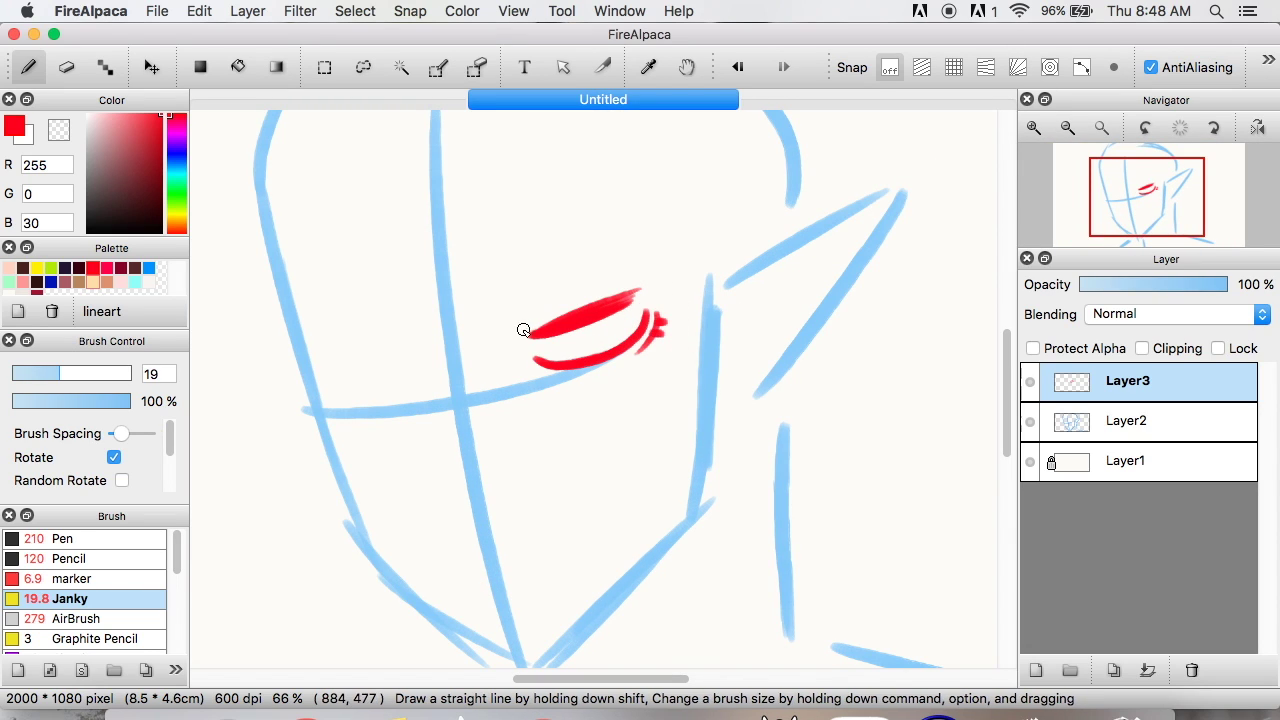
drag(522, 350, 568, 322)
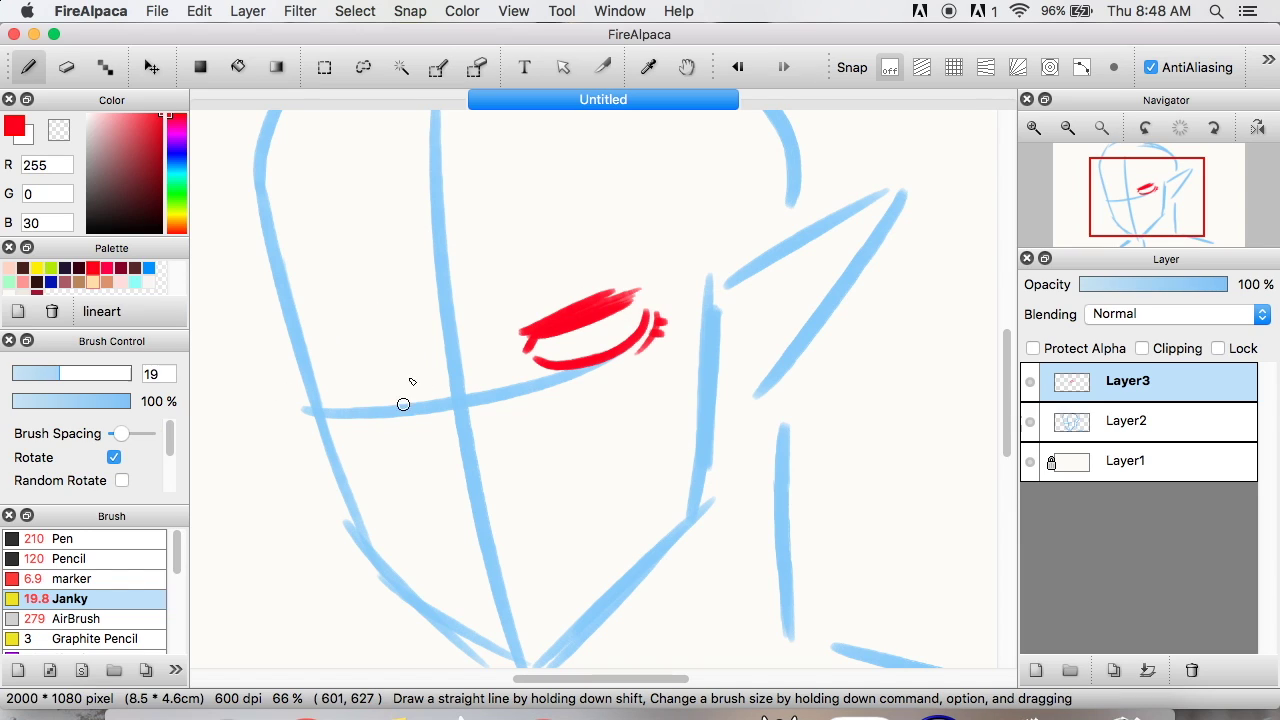
click(1066, 124)
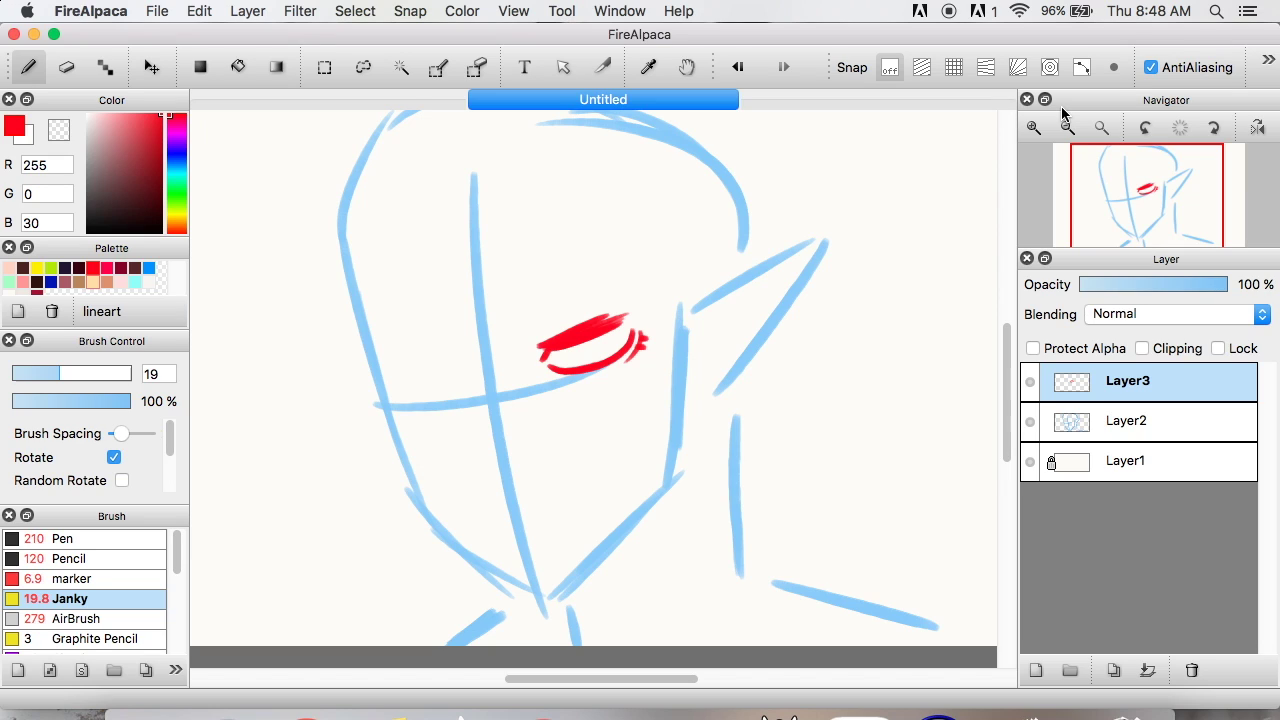
click(1066, 124)
click(1066, 124)
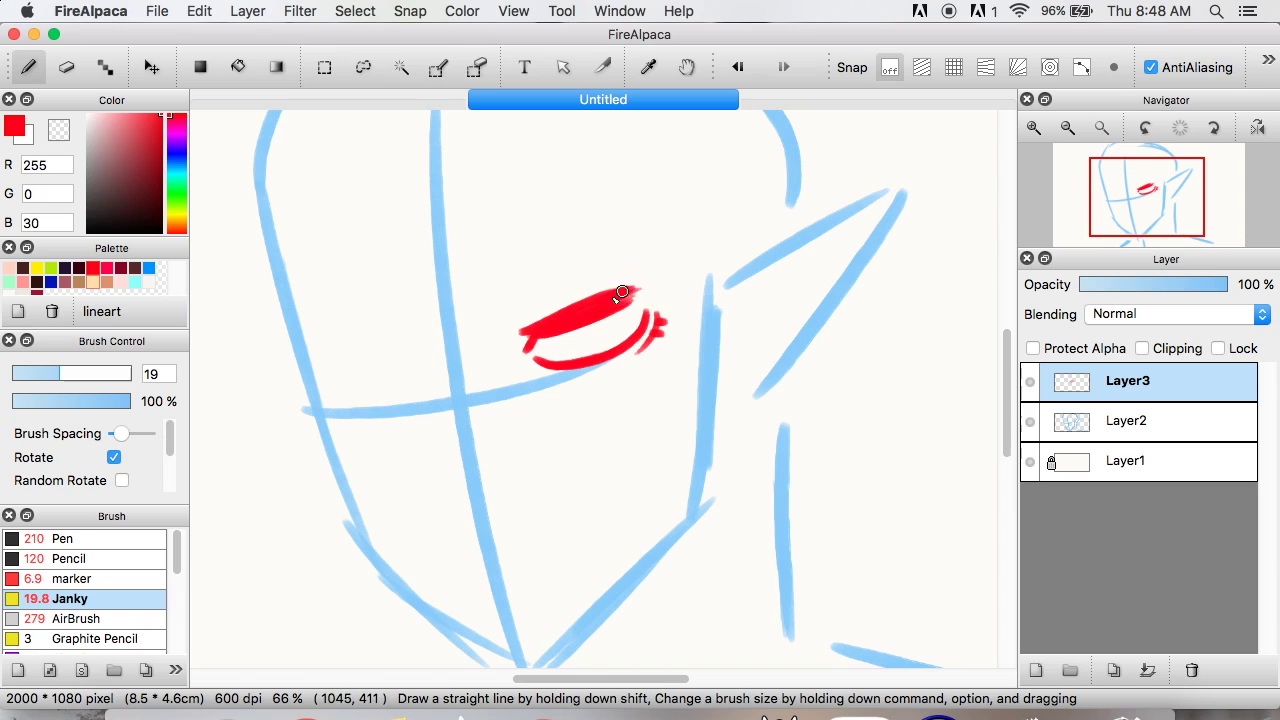
drag(641, 281, 563, 316)
Switch the brush to the transparent colour and back to red.
click(59, 130)
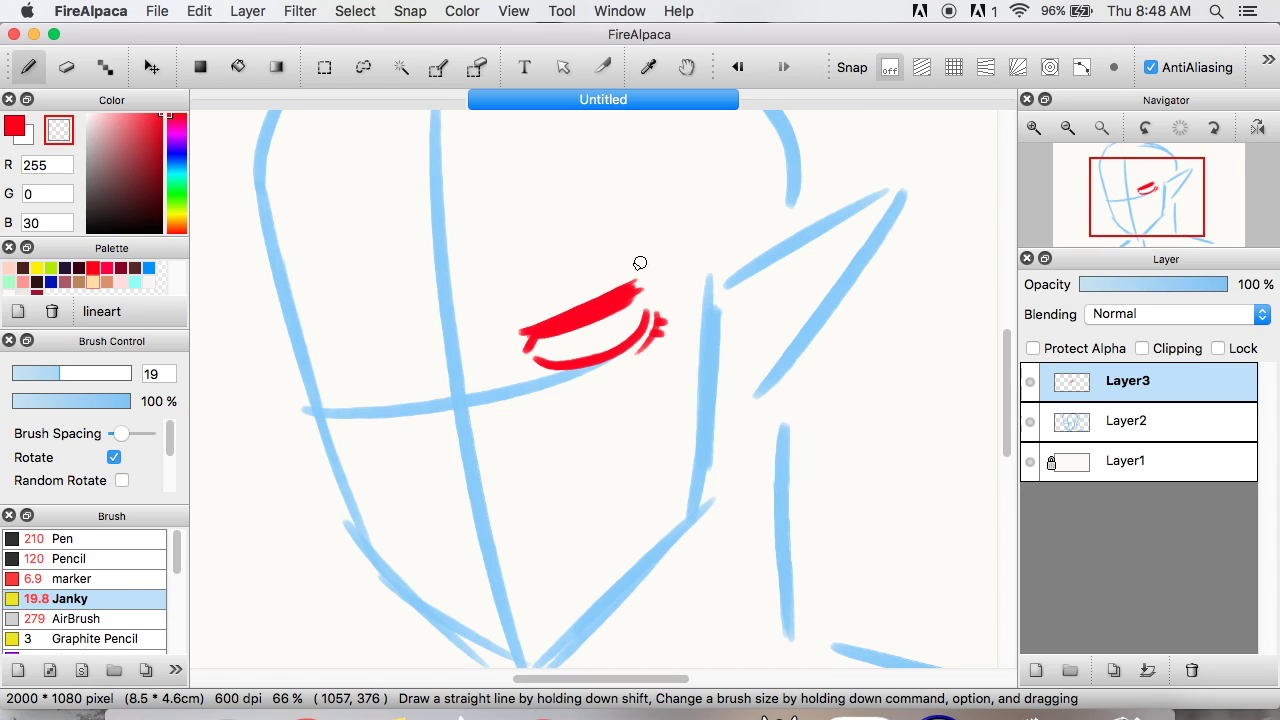
click(14, 125)
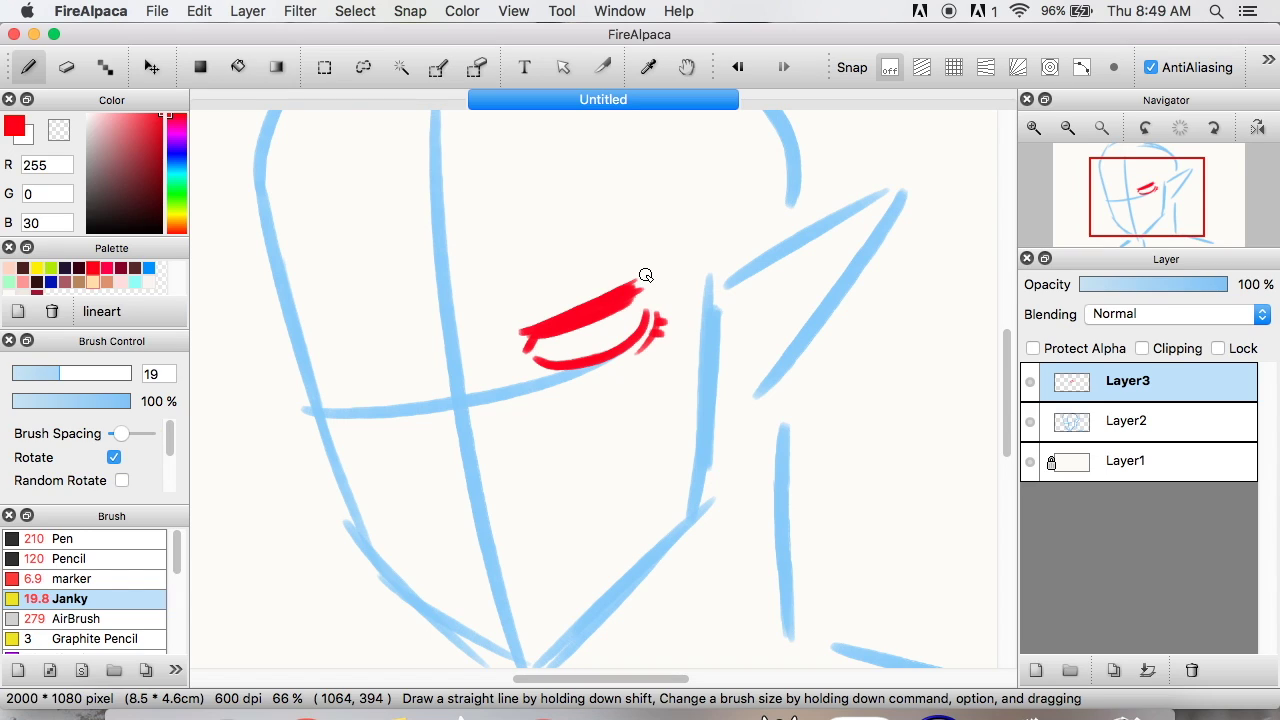
Lasso the red eye, copy and paste it onto its own layer, and clear the selection.
click(368, 67)
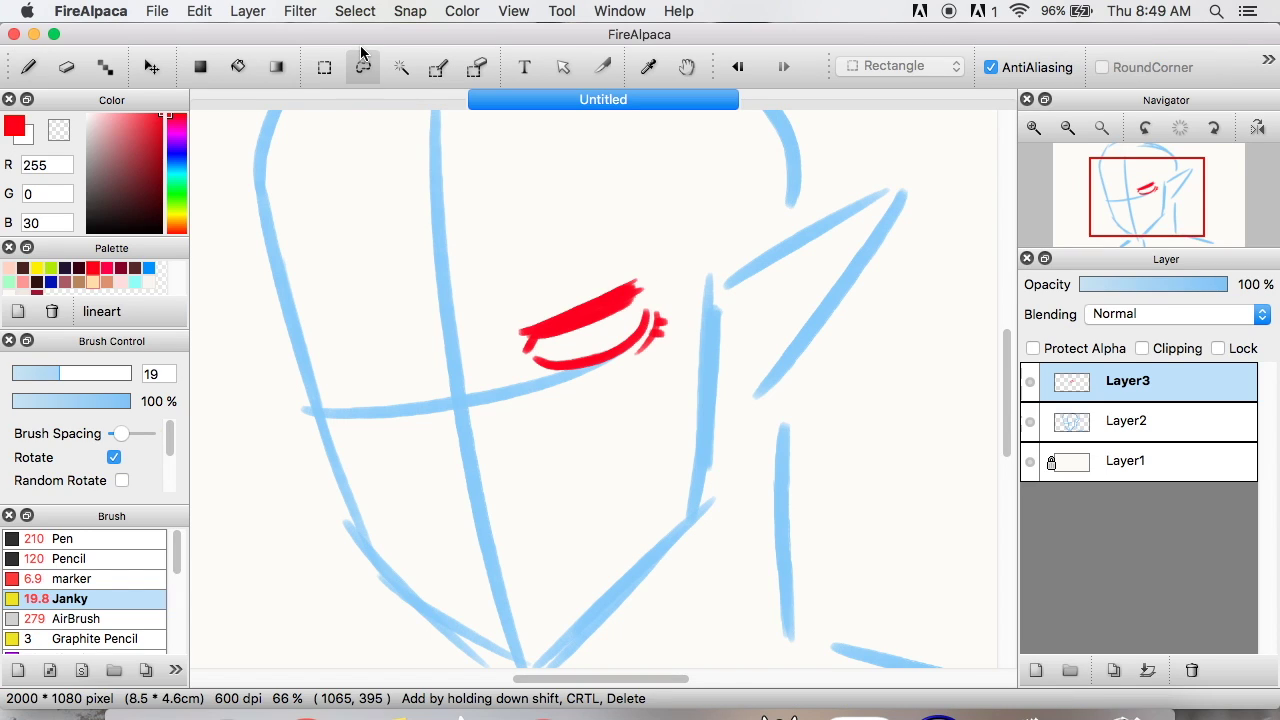
mouse_move(550, 217)
mouse_down()
mouse_move(430, 378)
mouse_move(610, 152)
mouse_move(490, 240)
mouse_up()
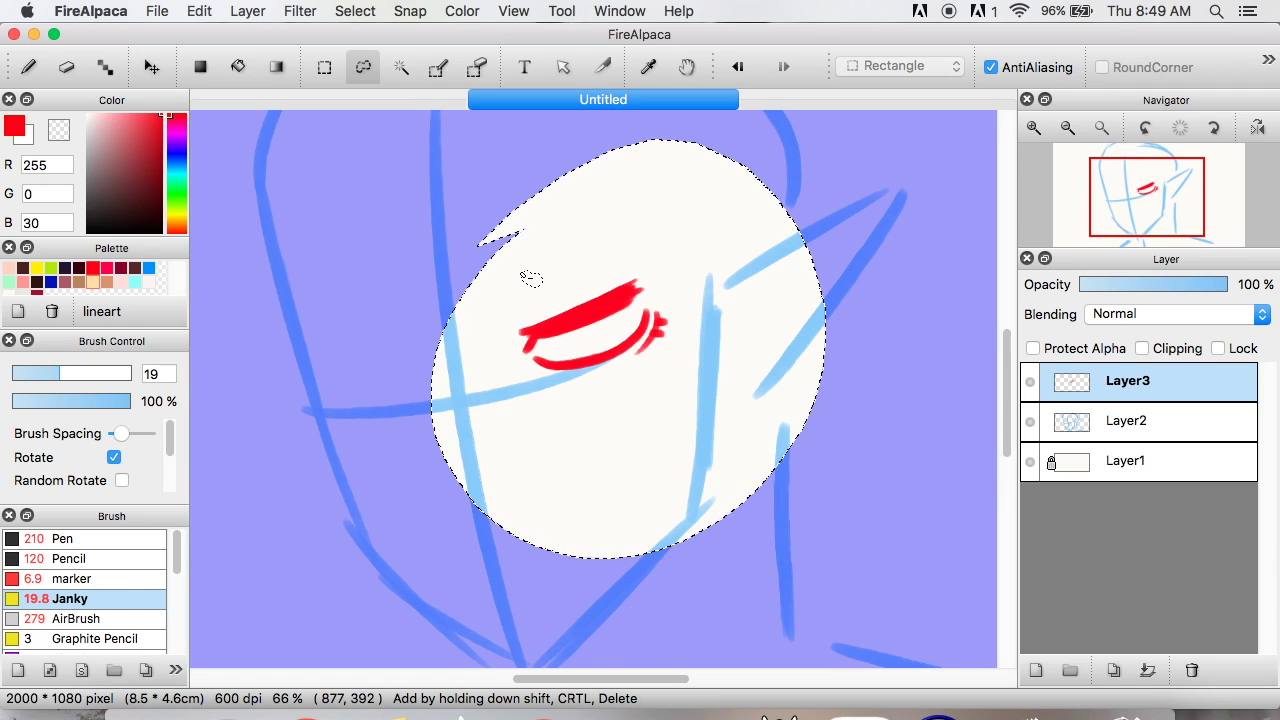
key(super+c)
key(super+v)
key(super+d)
Move the pasted eye on Layer4 to just below the original eye.
key(v)
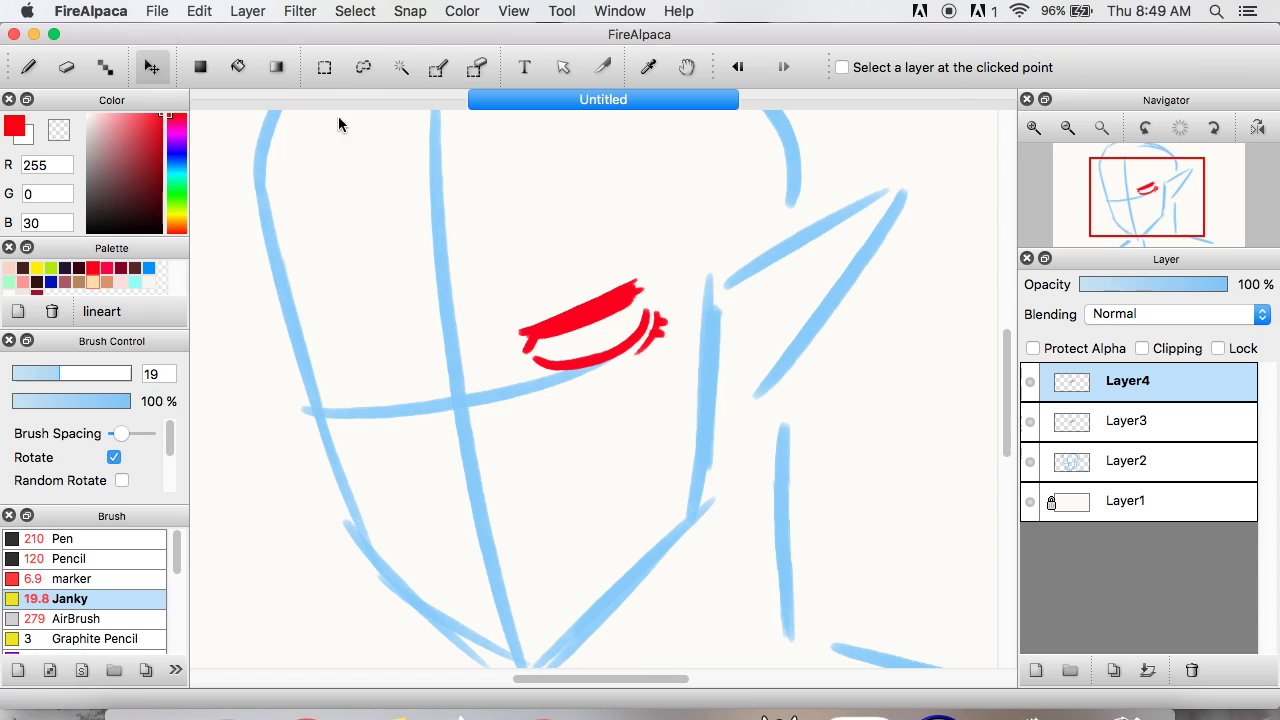
drag(725, 369, 737, 487)
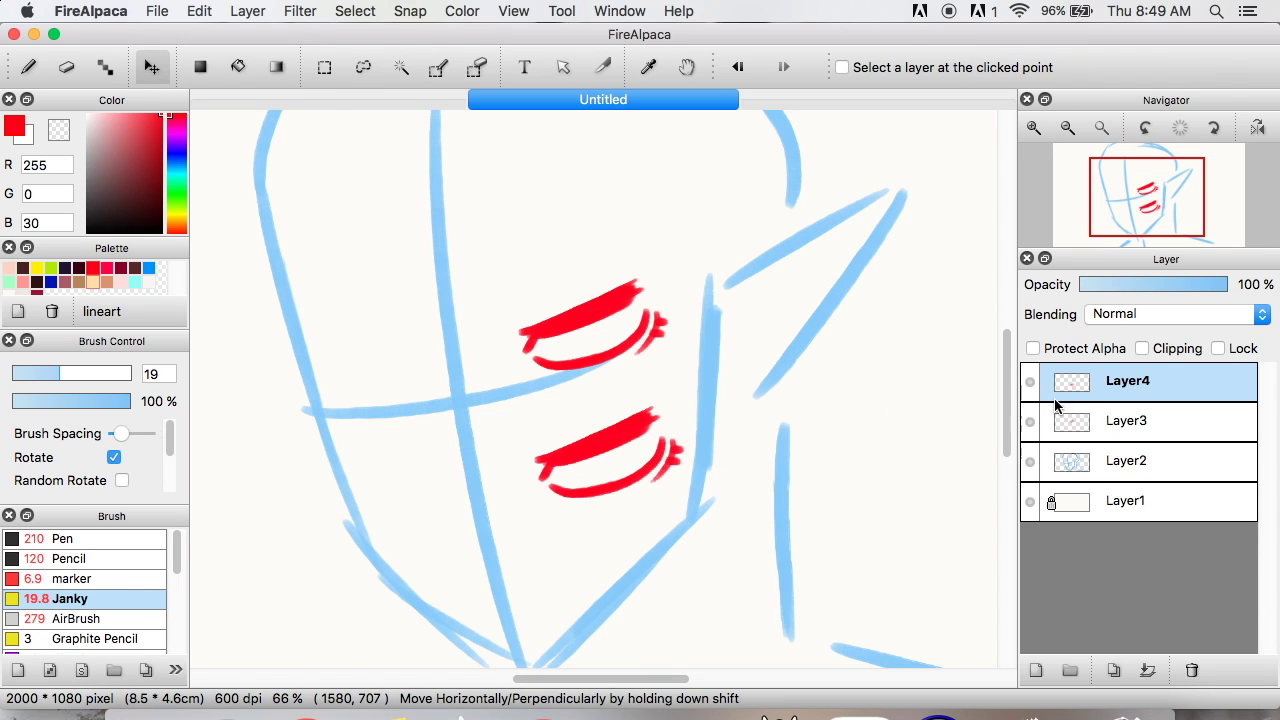
drag(600, 503, 648, 427)
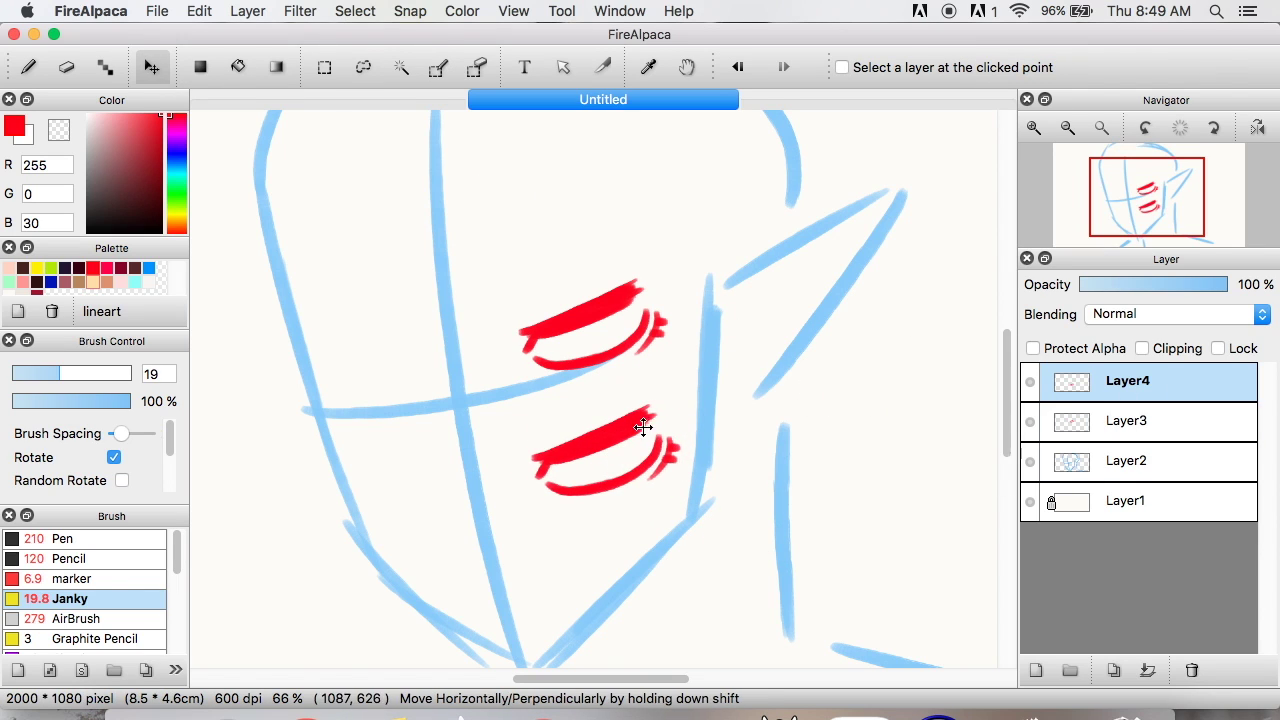
Flip the Layer4 eye horizontally and move it across the face's vertical guideline, opposite the original eye.
click(247, 11)
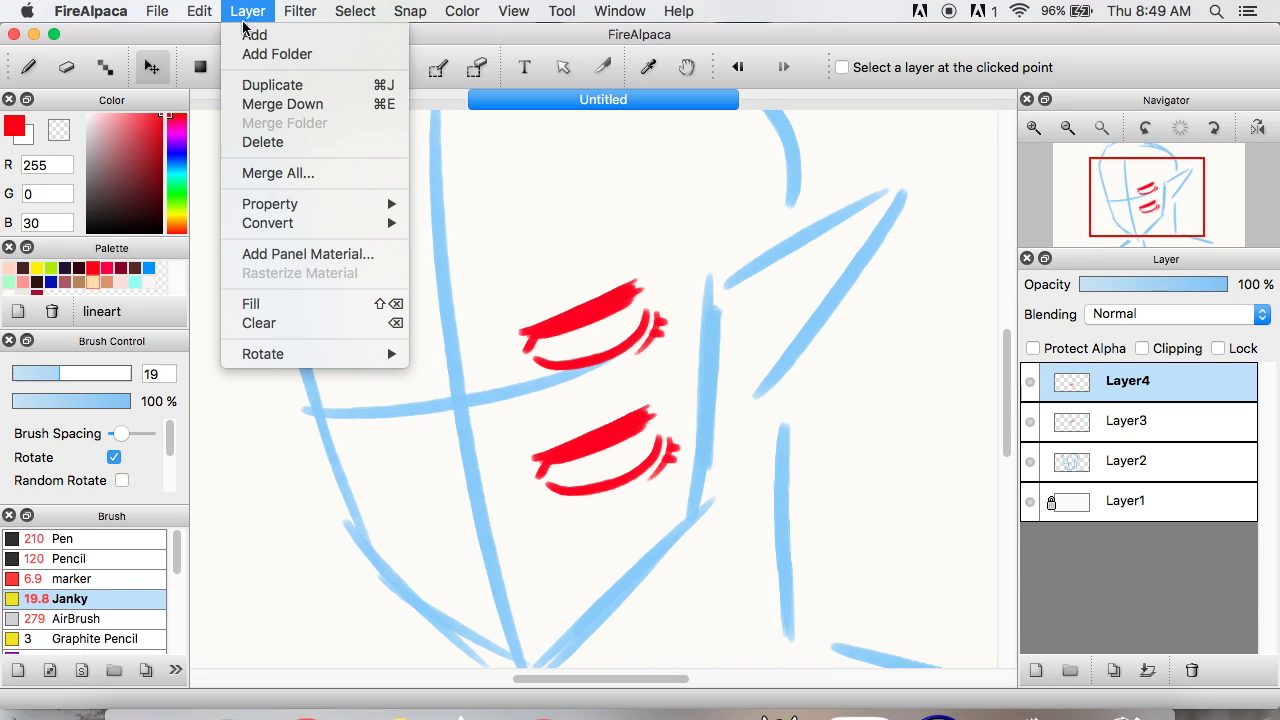
mouse_move(366, 357)
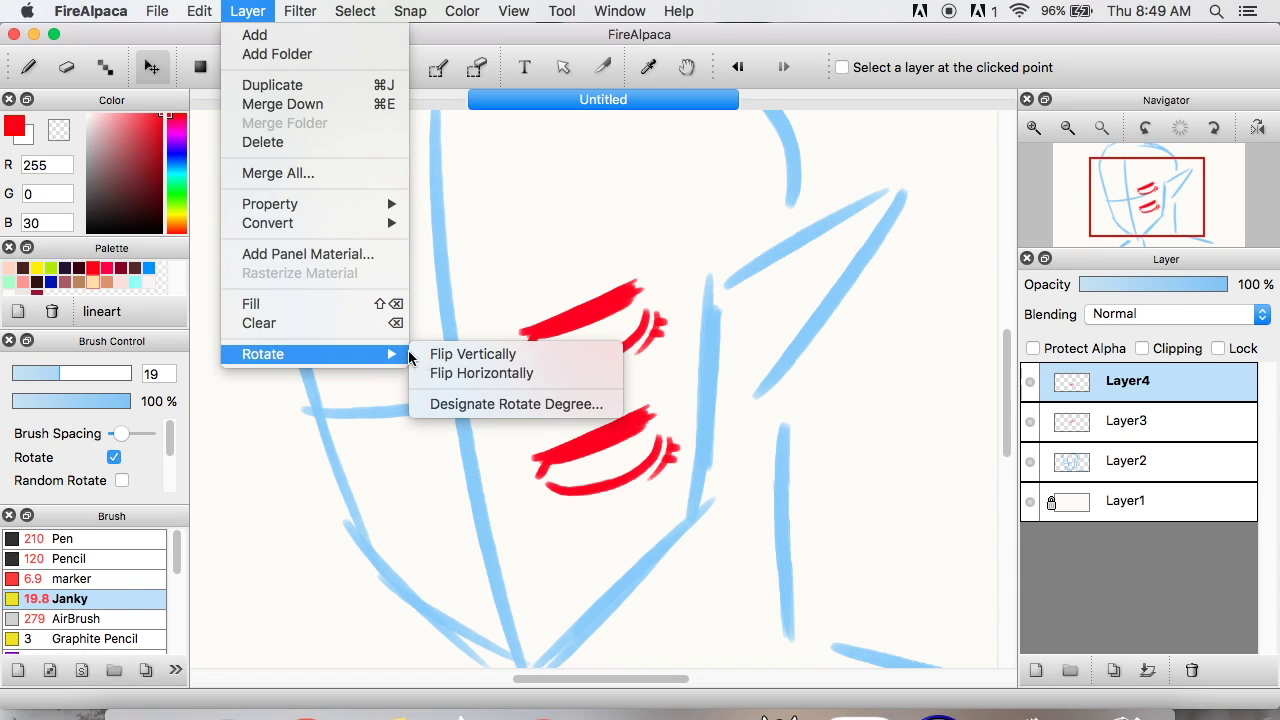
click(578, 373)
drag(594, 457, 393, 368)
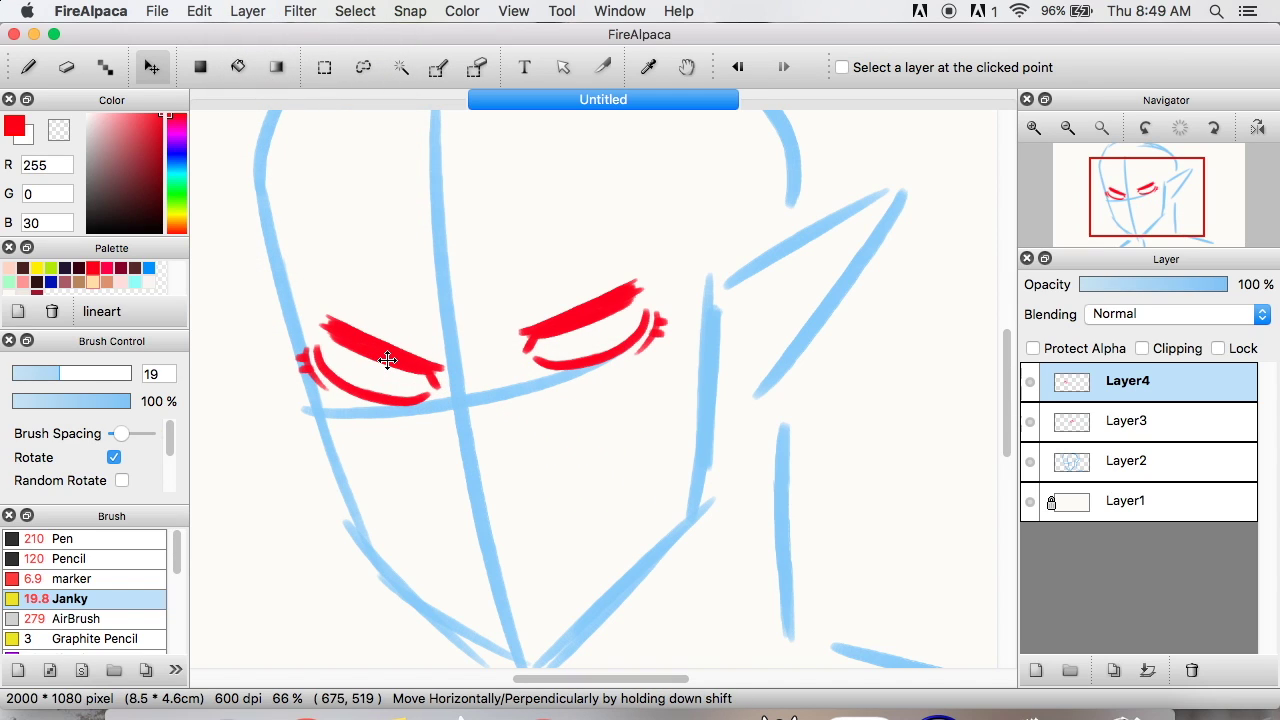
Transform the Layer4 eye: rotate it counterclockwise until its upper lid is nearly level and shift it slightly up and outward.
key(super+t)
click(314, 11)
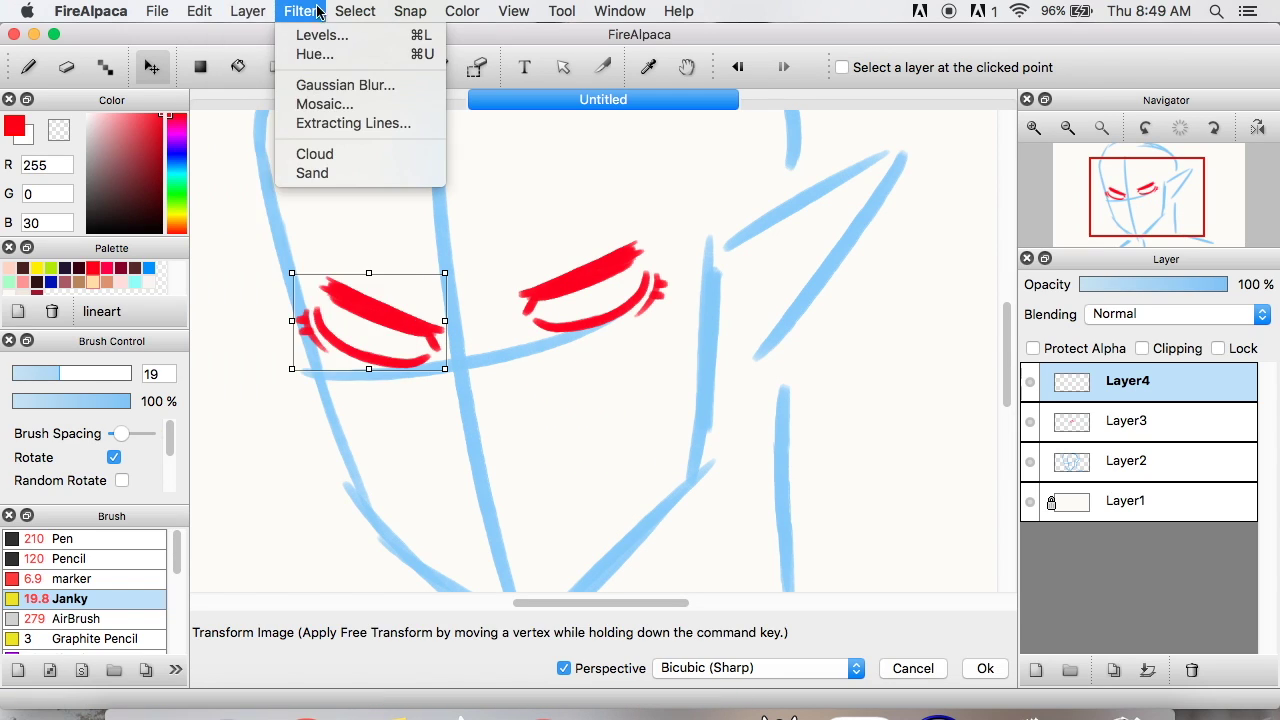
mouse_move(355, 11)
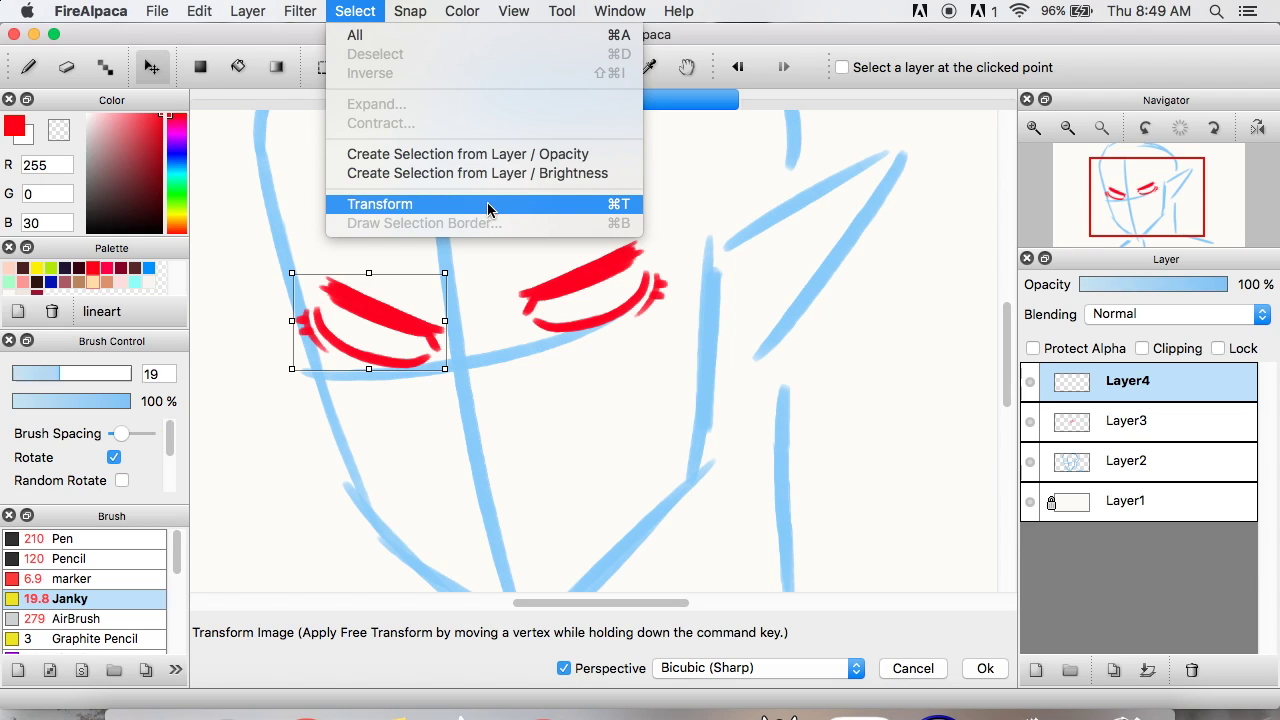
click(798, 58)
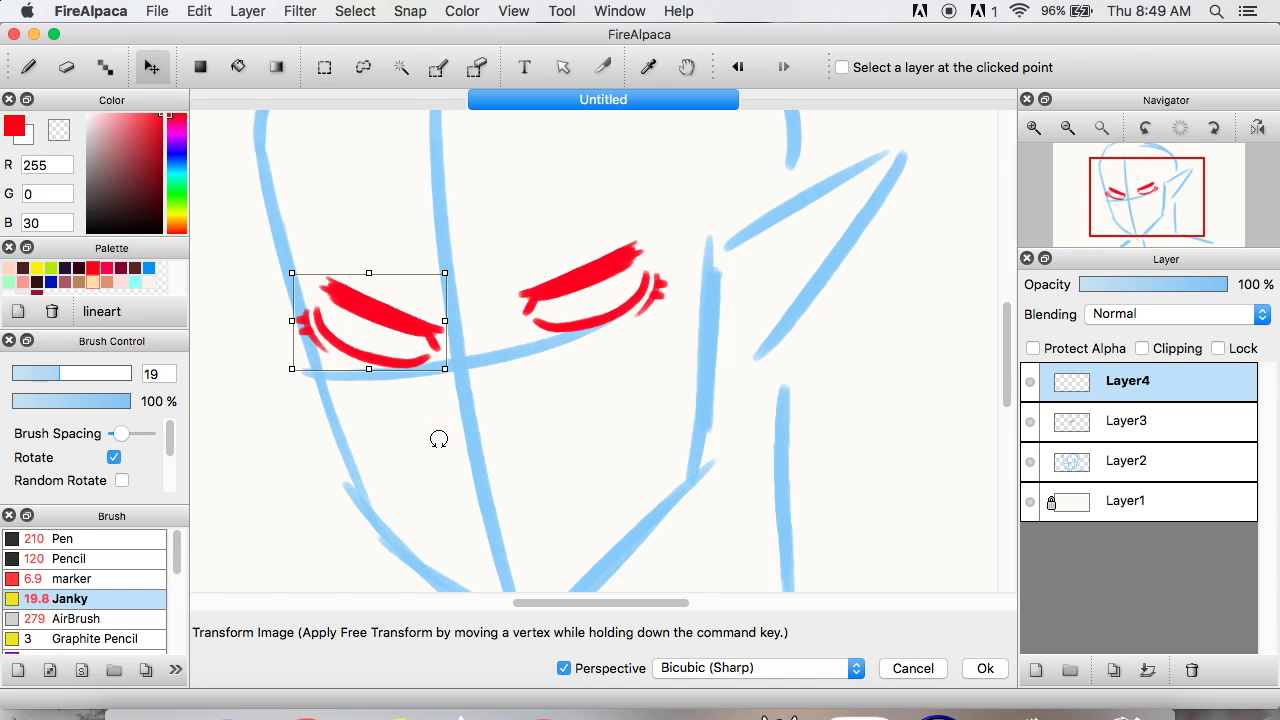
mouse_move(428, 438)
mouse_down()
mouse_move(469, 423)
mouse_move(480, 386)
mouse_move(479, 398)
mouse_move(425, 325)
mouse_move(423, 343)
mouse_up()
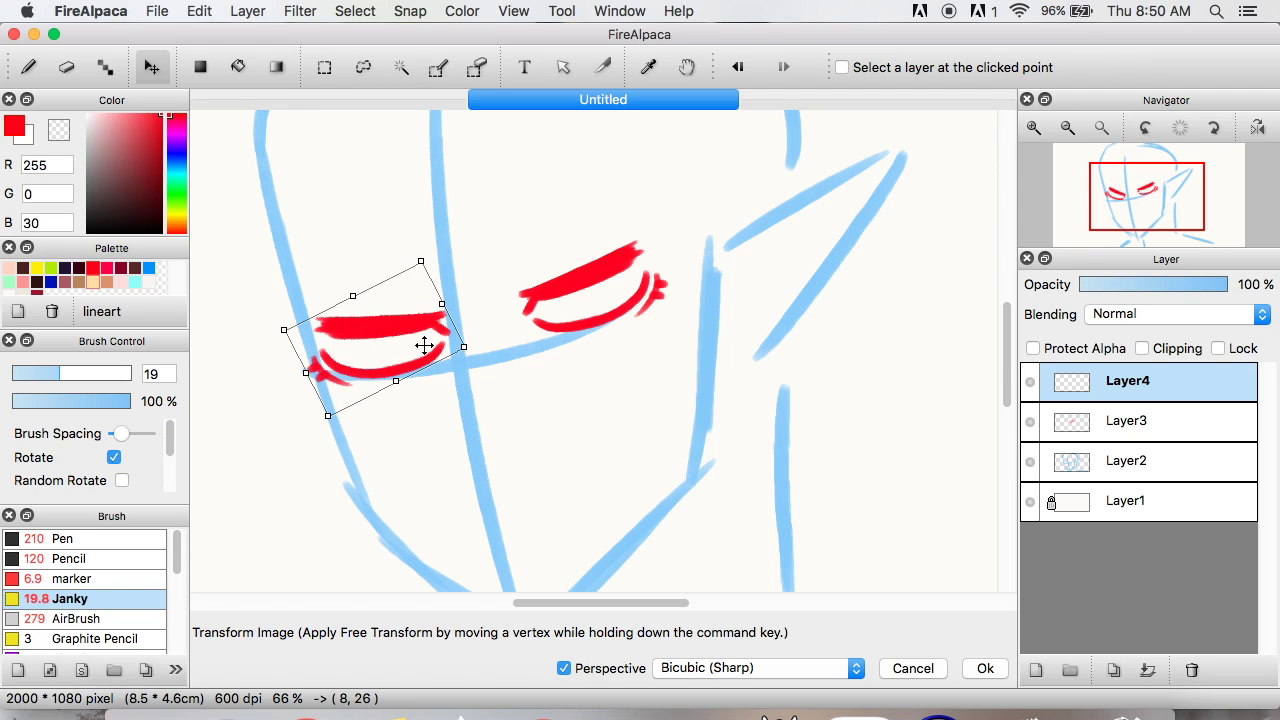
drag(357, 367, 351, 357)
click(985, 668)
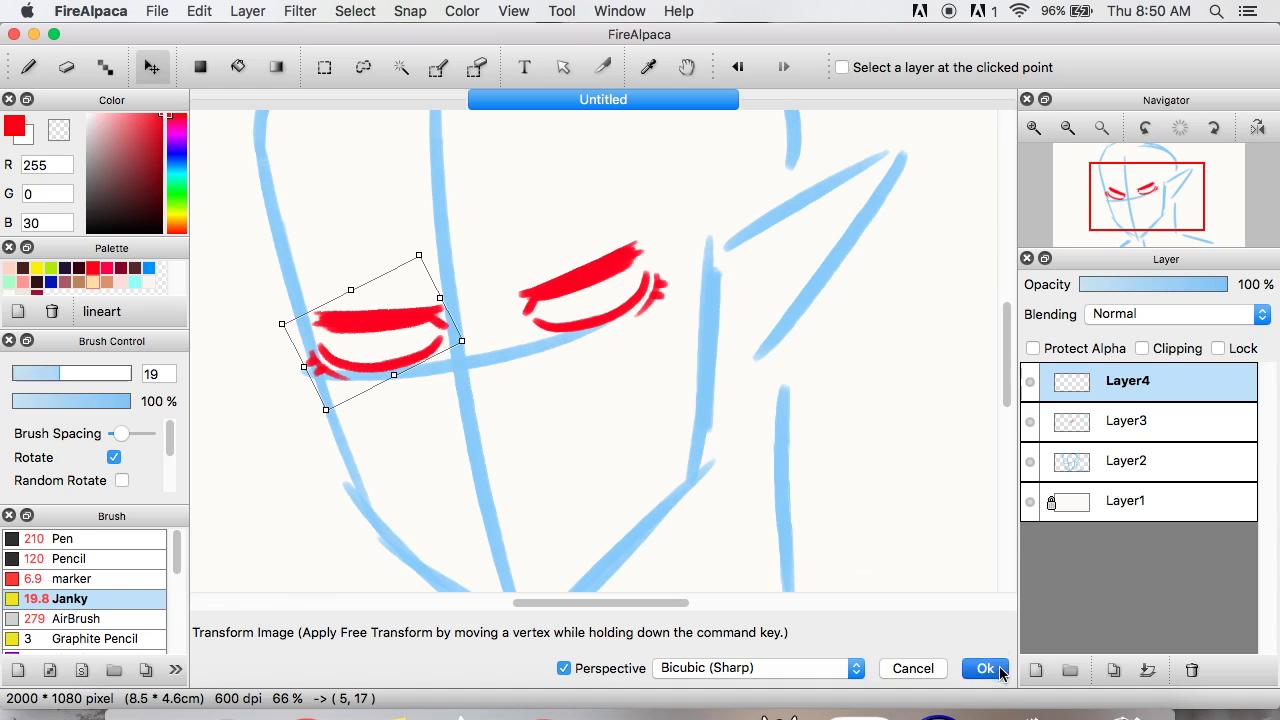
Transform the Layer4 eye again to make it slightly narrower horizontally.
click(1067, 127)
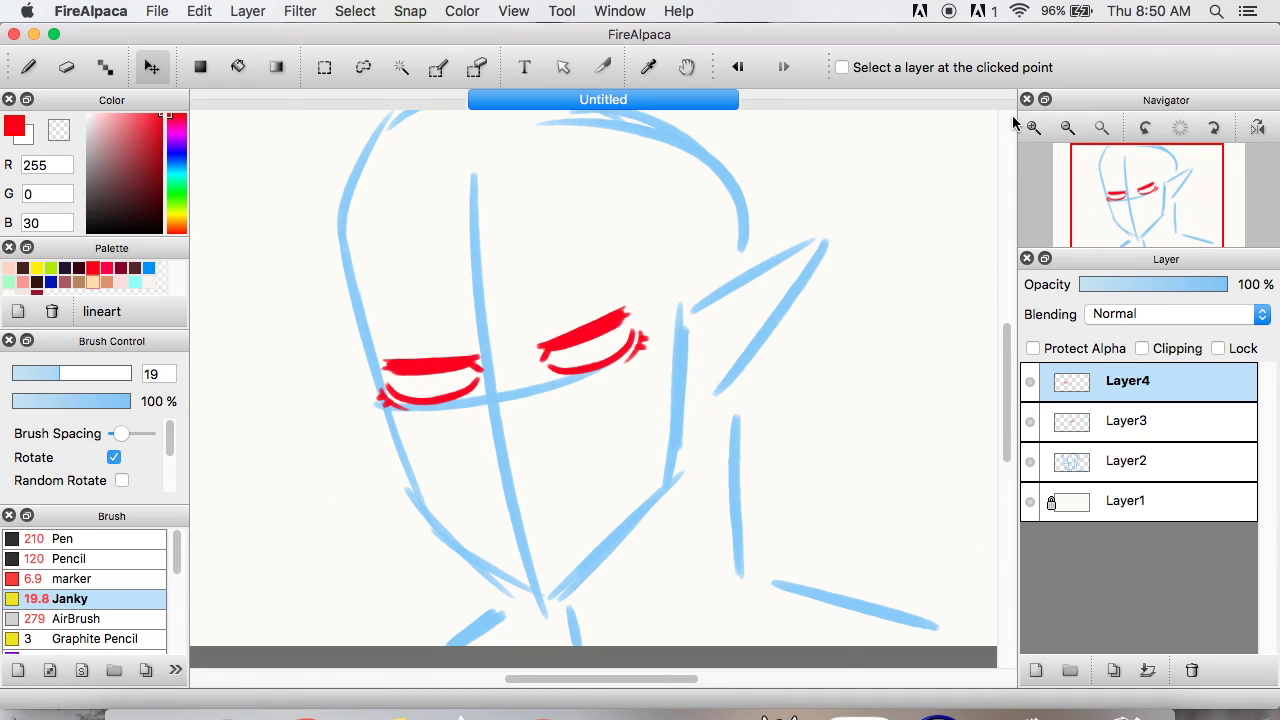
key(super+t)
drag(486, 343, 477, 342)
click(985, 668)
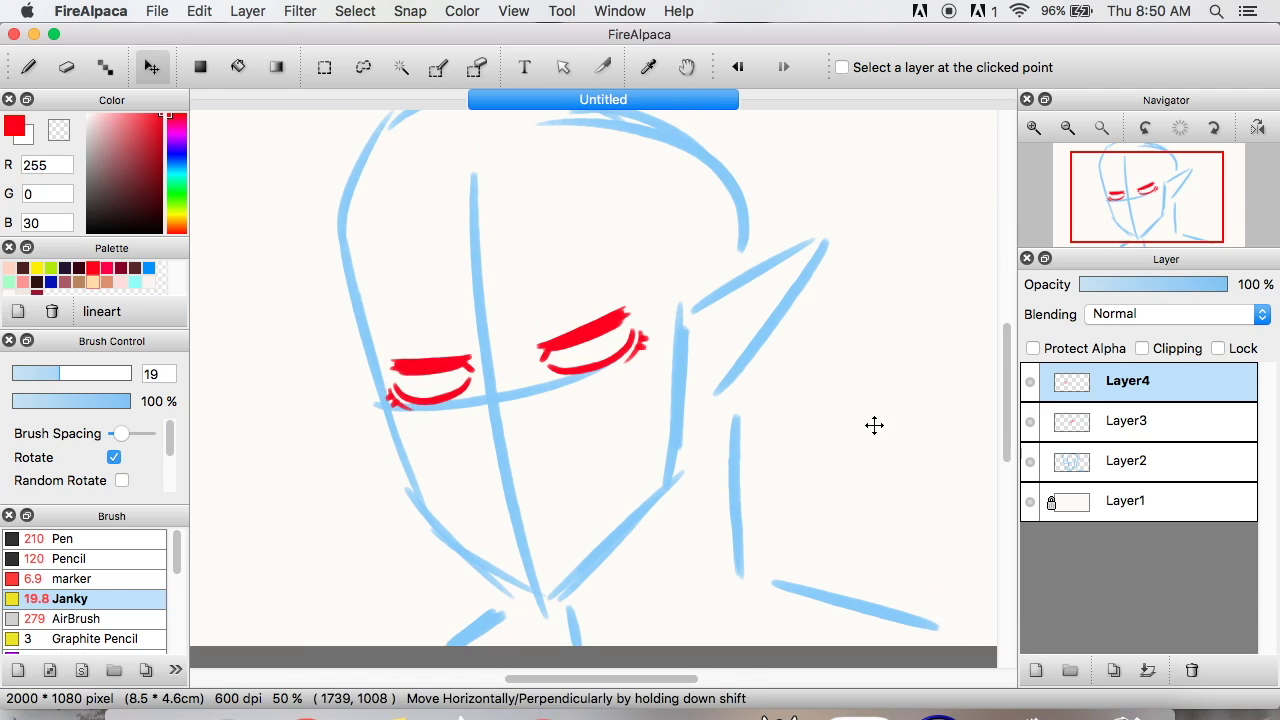
Nudge the original eye on Layer3 slightly toward the vertical guideline and merge Layer4 down into Layer3.
click(1078, 418)
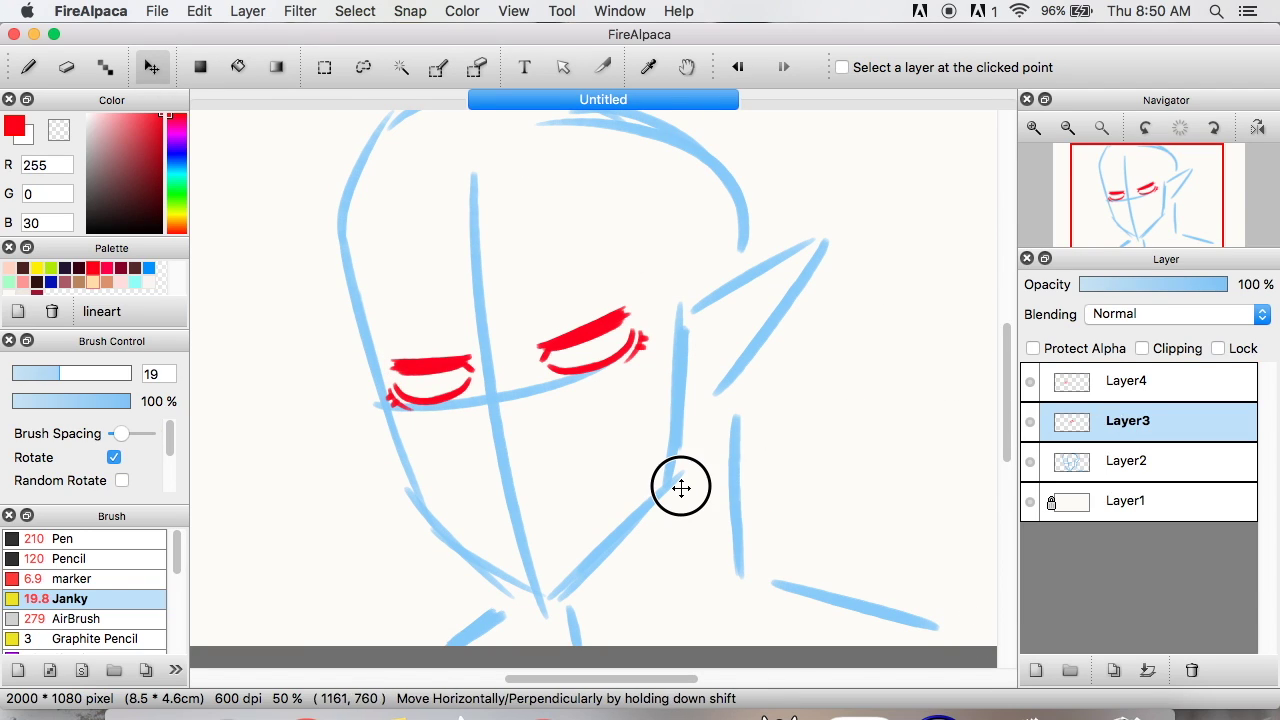
drag(681, 488, 678, 486)
click(1100, 382)
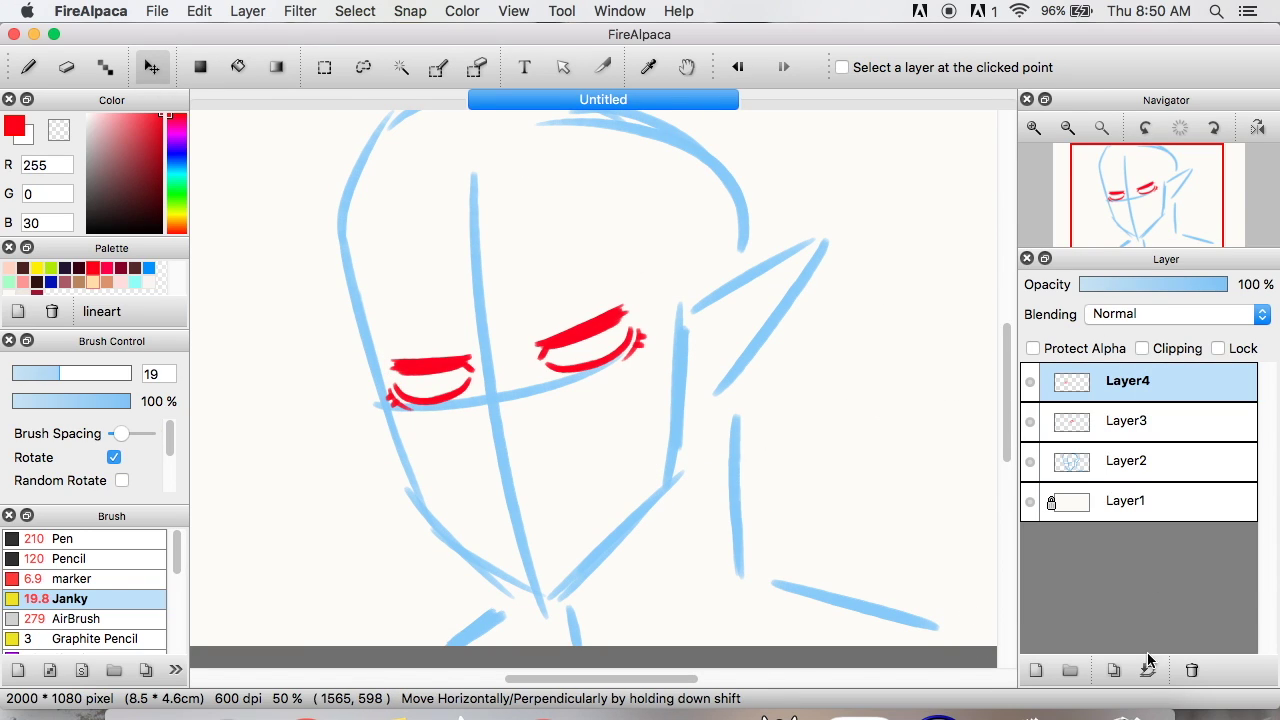
click(1147, 670)
Paint solid red irises inside both eyes on the merged Layer3 with the Janky brush.
key(b)
click(1034, 127)
mouse_move(588, 318)
mouse_down()
mouse_move(607, 350)
mouse_move(632, 331)
mouse_move(620, 292)
mouse_move(634, 331)
mouse_up()
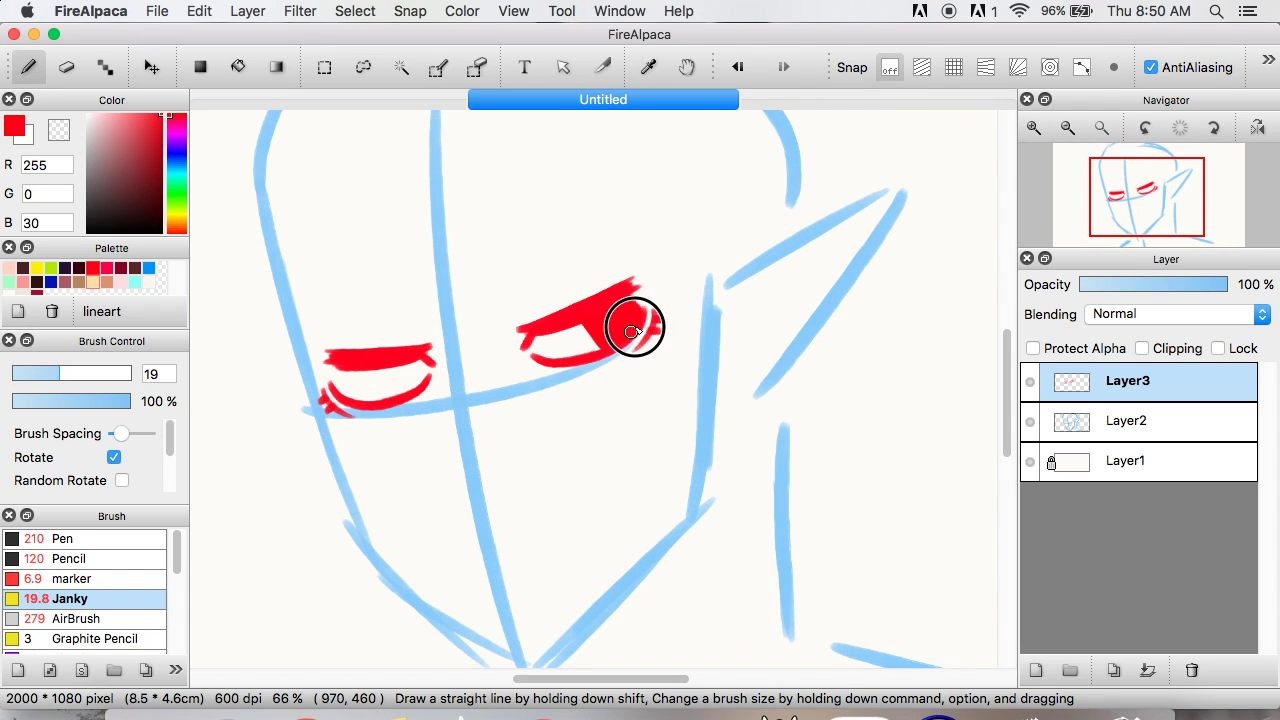
mouse_move(394, 399)
mouse_down()
mouse_move(403, 366)
mouse_move(423, 374)
mouse_move(414, 386)
mouse_move(420, 366)
mouse_up()
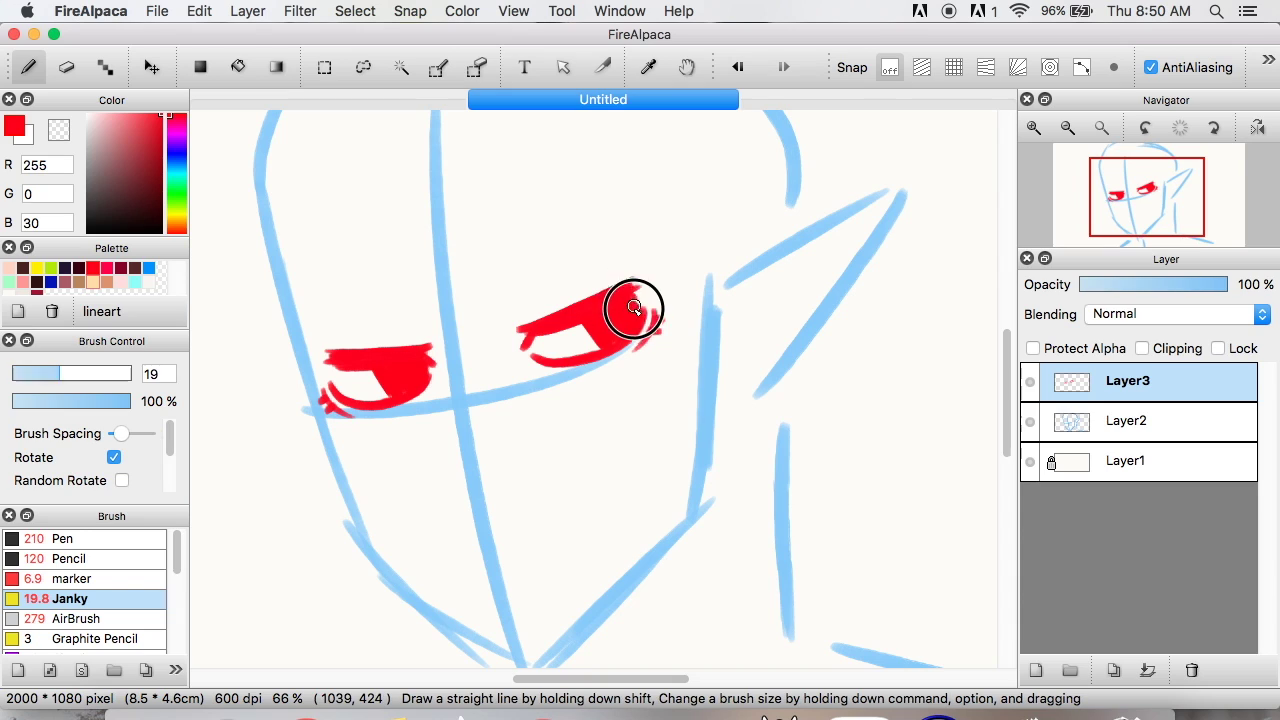
Delete the merged layer with the red eyes and add a new empty layer above the face sketch.
click(1067, 127)
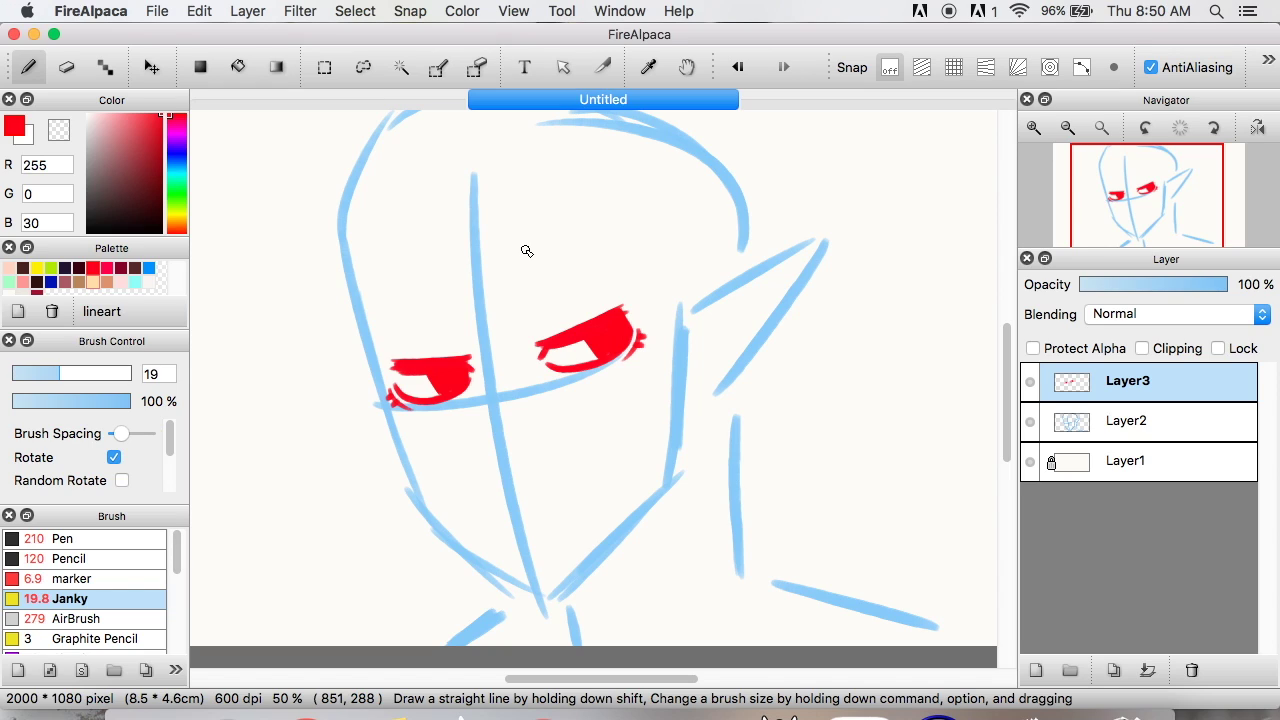
click(1191, 670)
click(1036, 670)
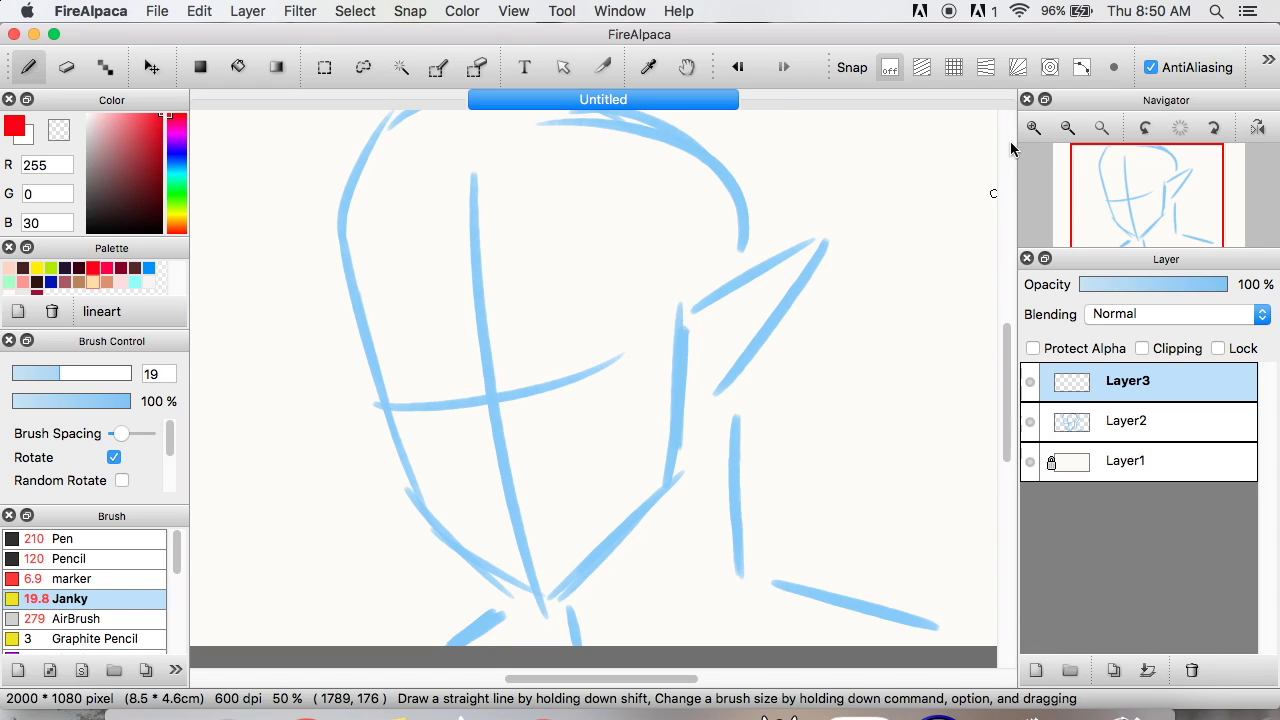
Draw two round dark blue (0, 18, 180) eye outlines on the new layer, one on each side of the vertical guideline.
click(1034, 127)
click(50, 281)
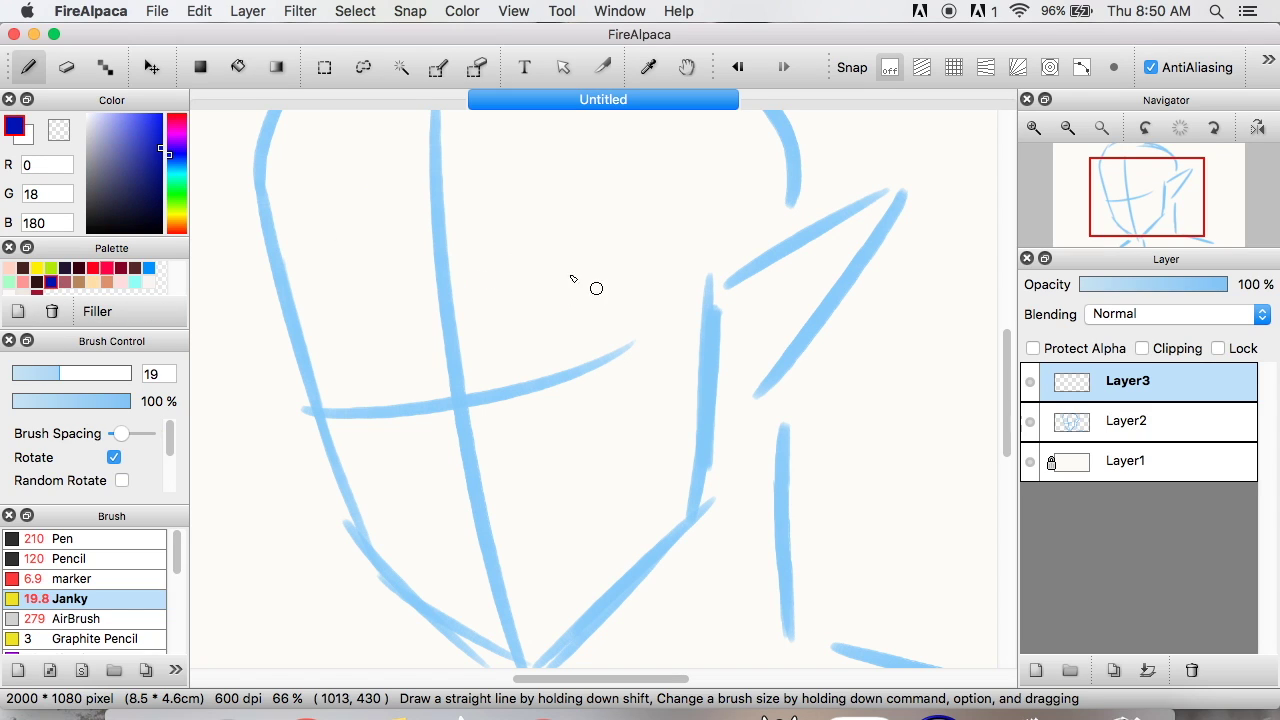
mouse_move(500, 314)
mouse_down()
mouse_move(514, 357)
mouse_move(545, 382)
mouse_up()
drag(356, 325, 330, 346)
mouse_move(367, 420)
mouse_down()
mouse_move(417, 380)
mouse_move(386, 434)
mouse_up()
key(super+z)
mouse_move(322, 408)
mouse_down()
mouse_move(420, 420)
mouse_move(330, 400)
mouse_up()
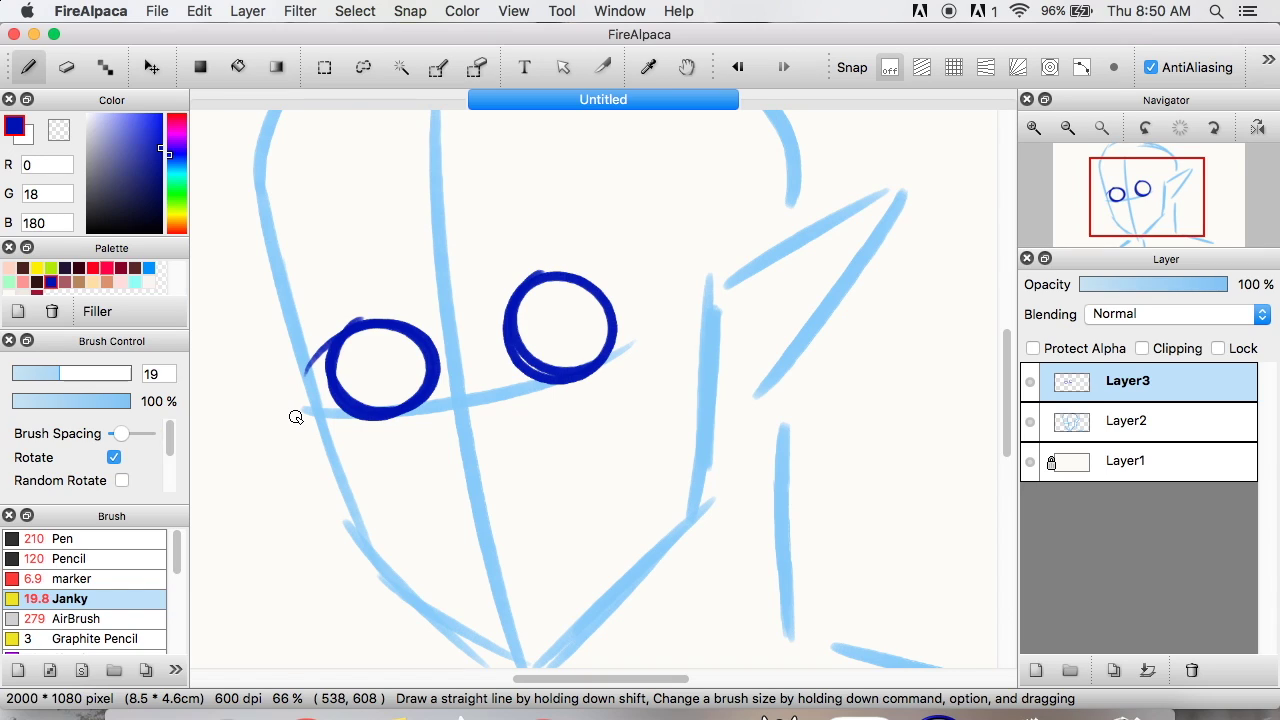
Delete Layer3 with the blue circles and Layer2 with the face sketch.
click(1191, 670)
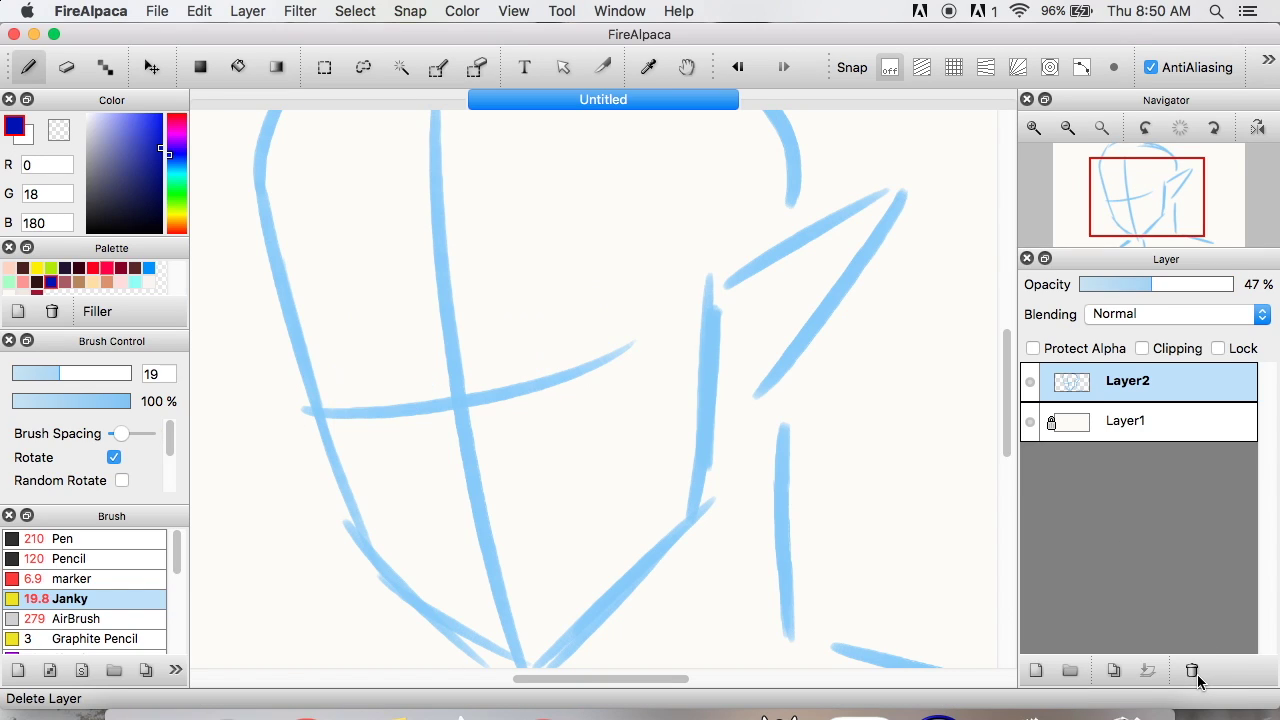
click(1191, 670)
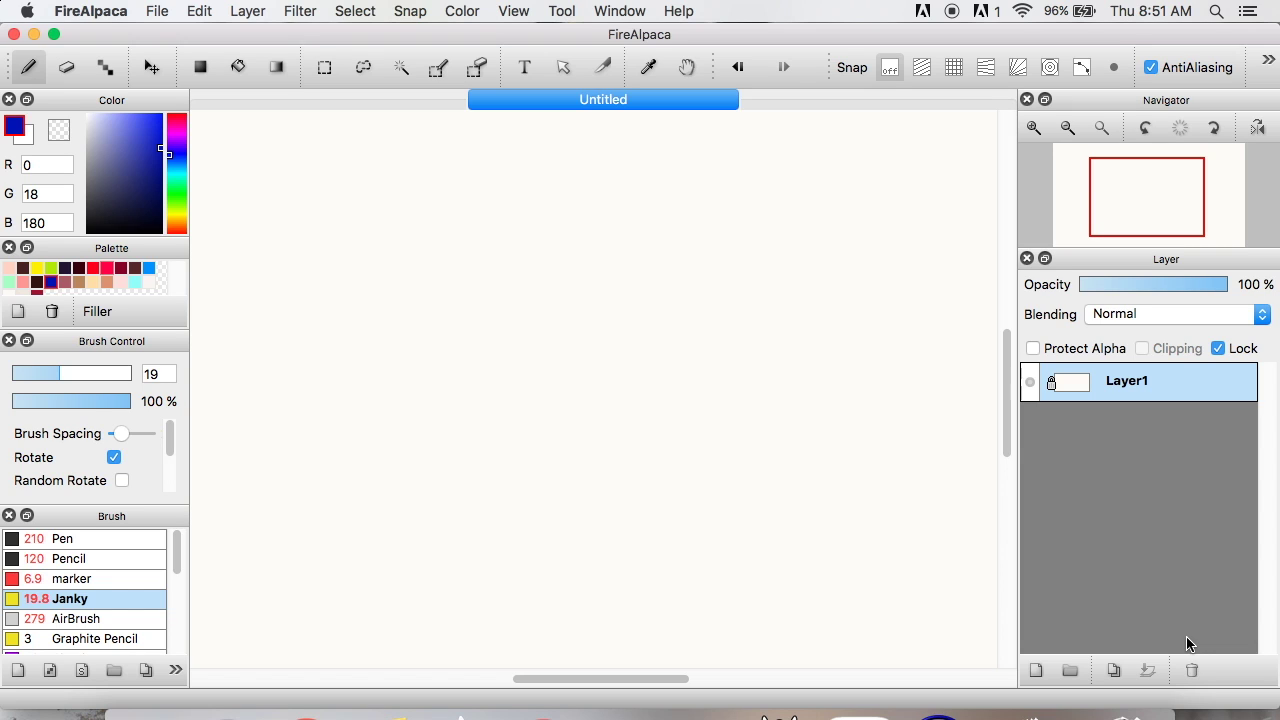
Switch to Chrome and search Google for firealpaca.
click(314, 706)
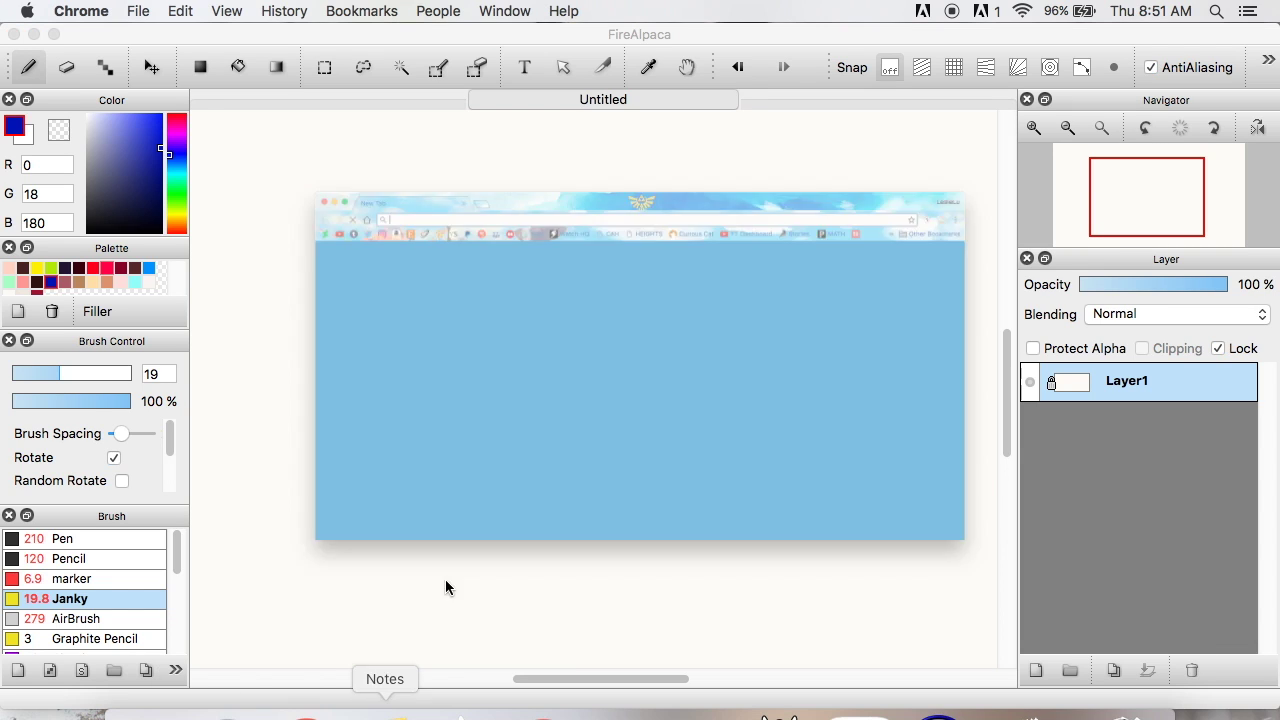
click(100, 77)
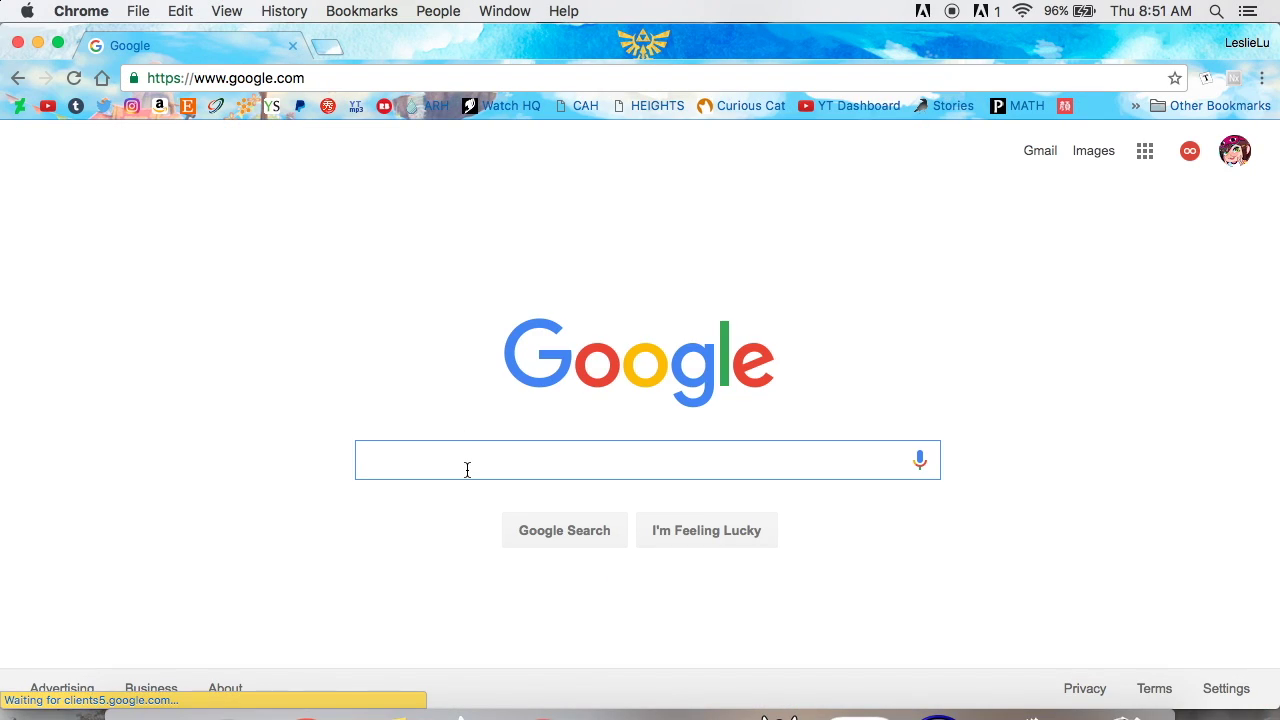
text(firealpace)
key(Return)
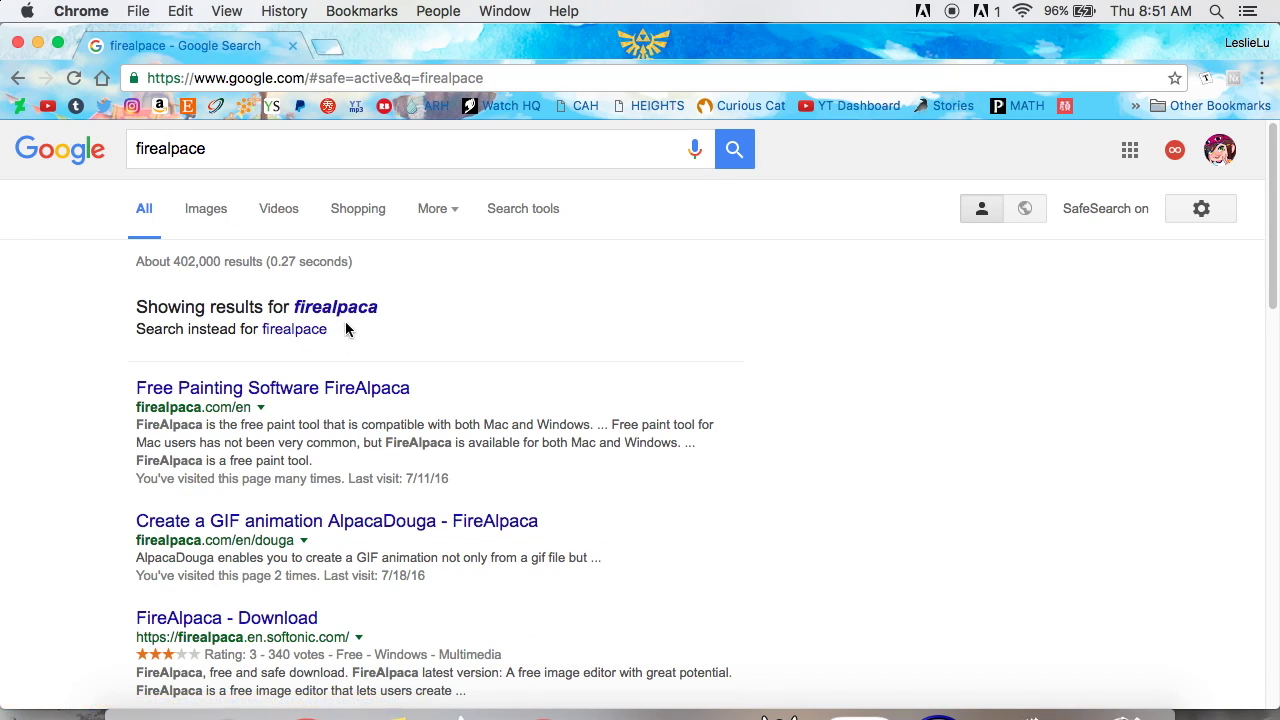
click(335, 312)
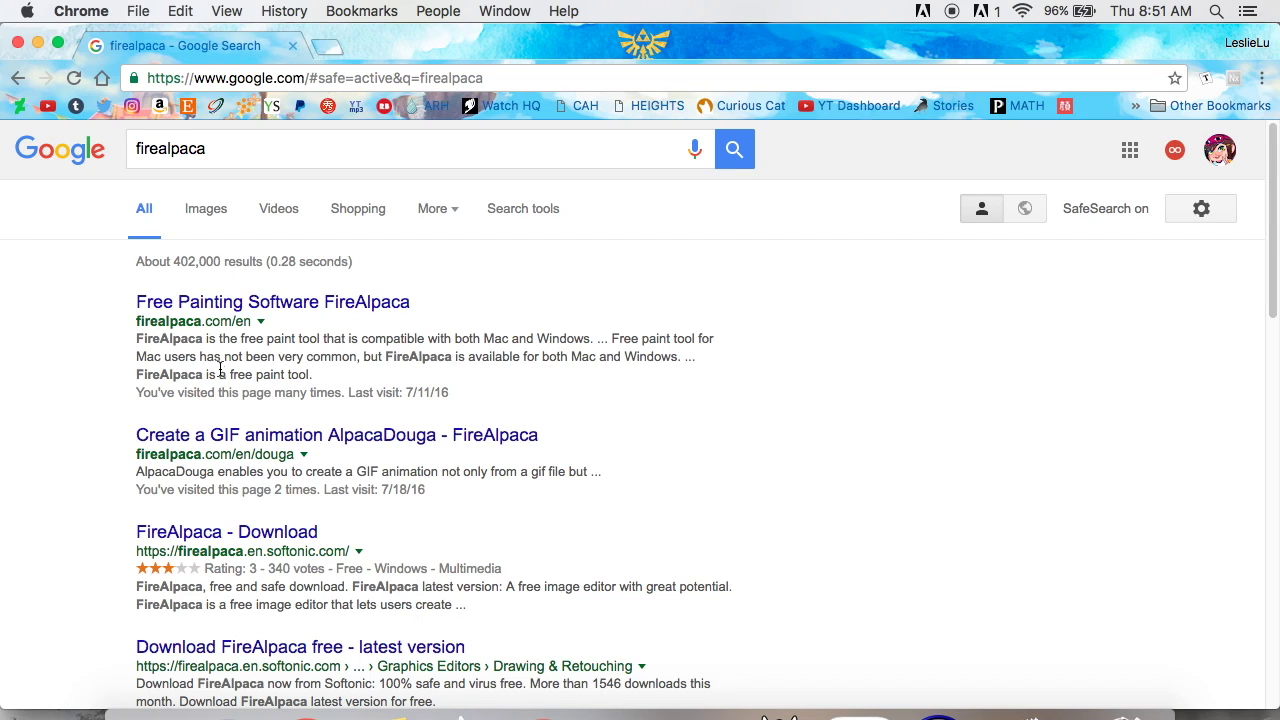
Open the Free Painting Software FireAlpaca site at firealpaca.com/en and bring its Mac and Windows download options into view.
click(260, 322)
click(94, 306)
click(281, 313)
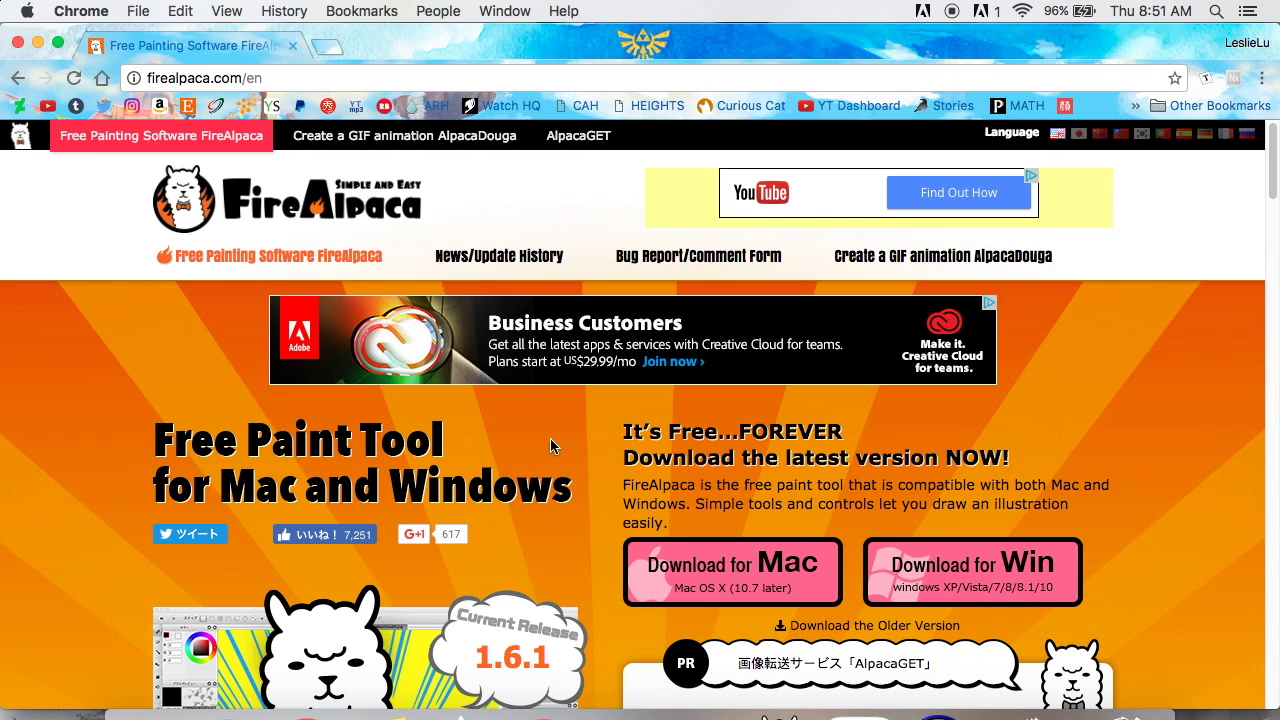
drag(1266, 177, 1266, 218)
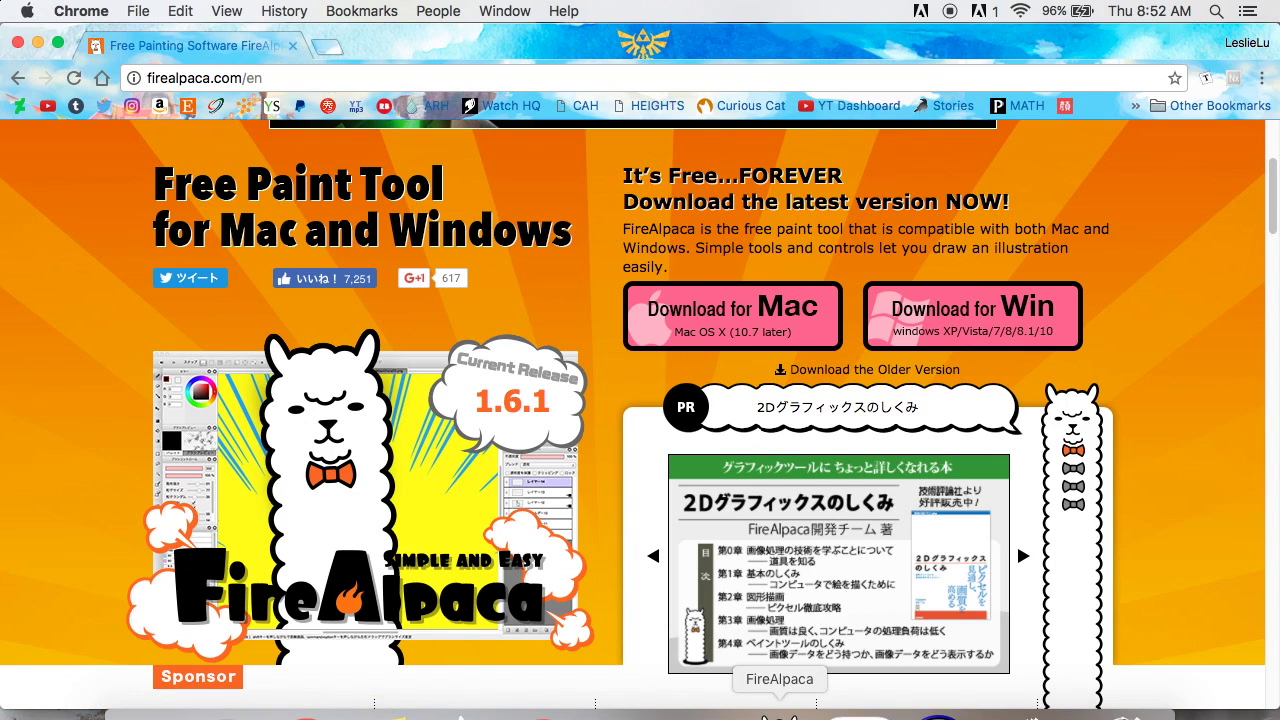
Switch to FireAlpaca and look at the Quit option in its Dock options without quitting.
click(779, 712)
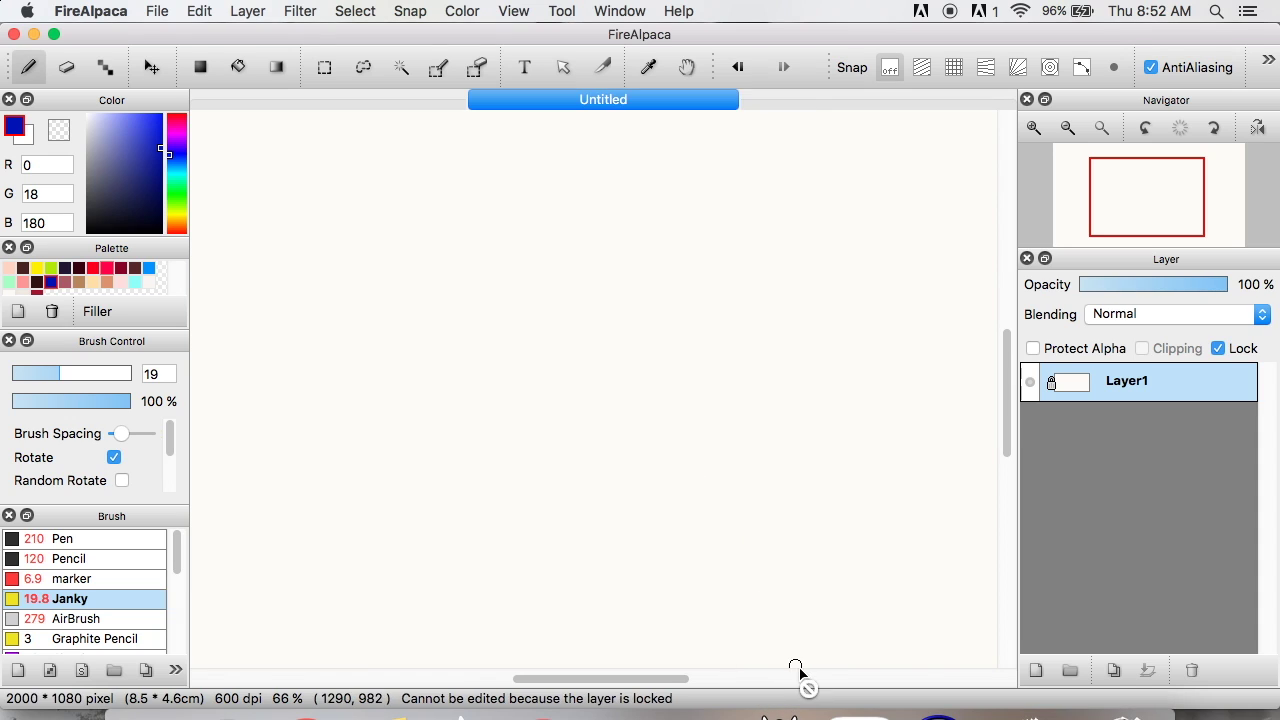
right_click(779, 712)
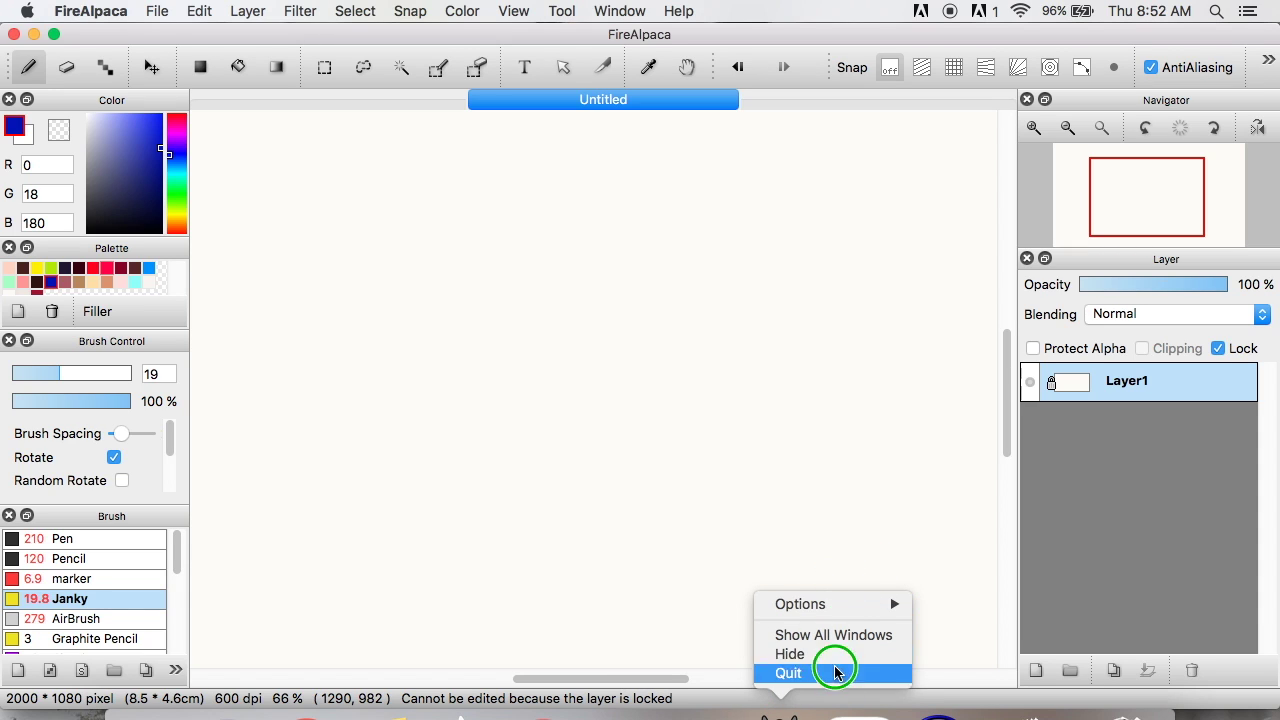
click(1040, 462)
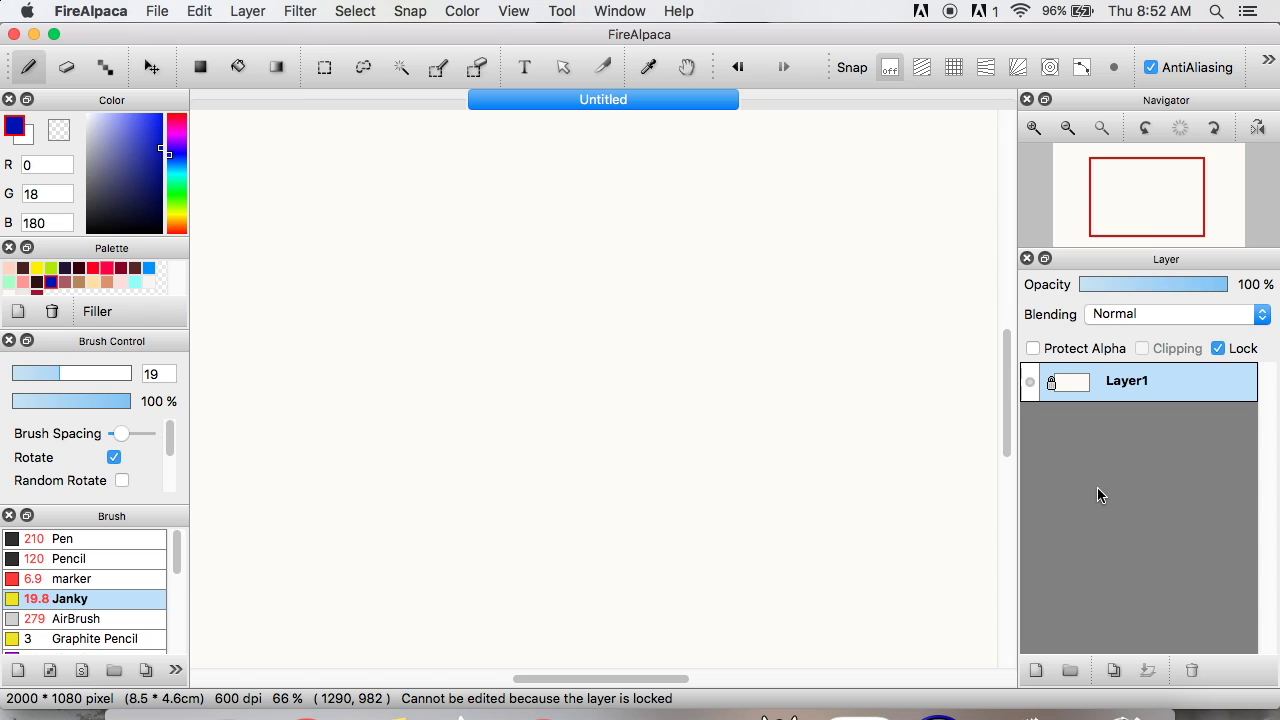
Review the download section of the FireAlpaca website in Chrome and switch back to FireAlpaca.
click(309, 714)
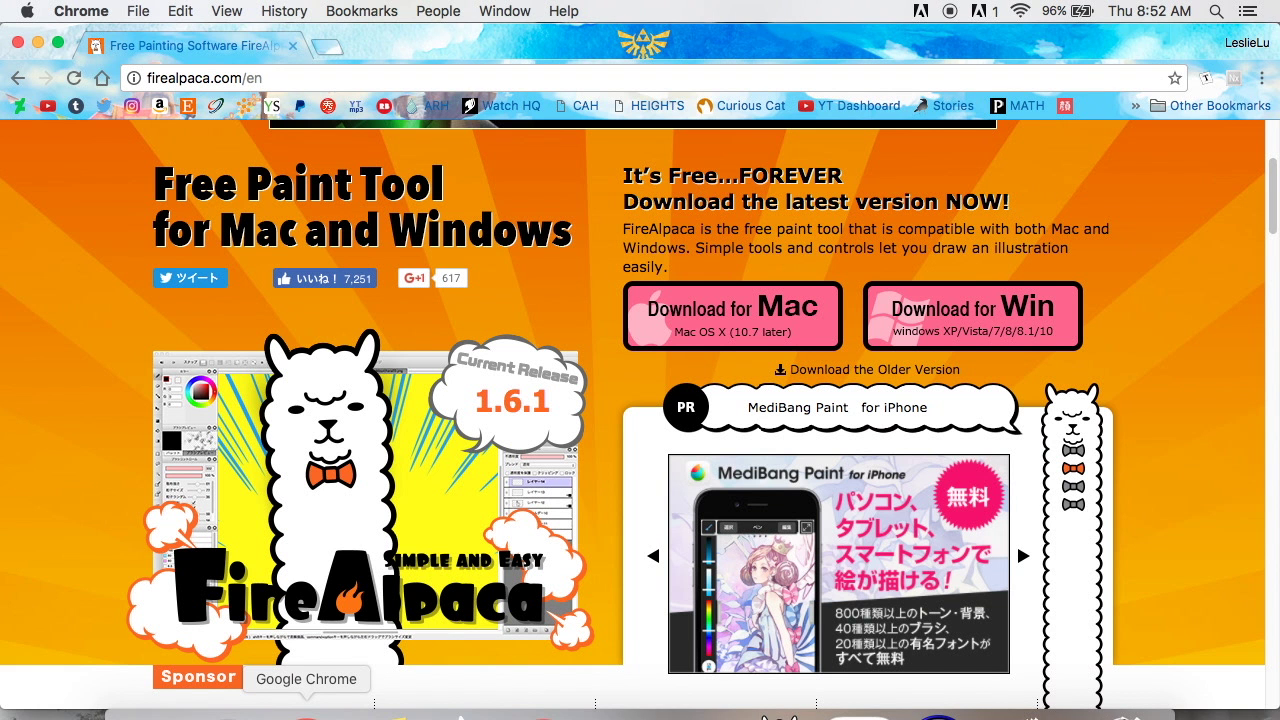
mouse_move(1271, 192)
mouse_down()
mouse_move(1271, 160)
mouse_move(1275, 190)
mouse_up()
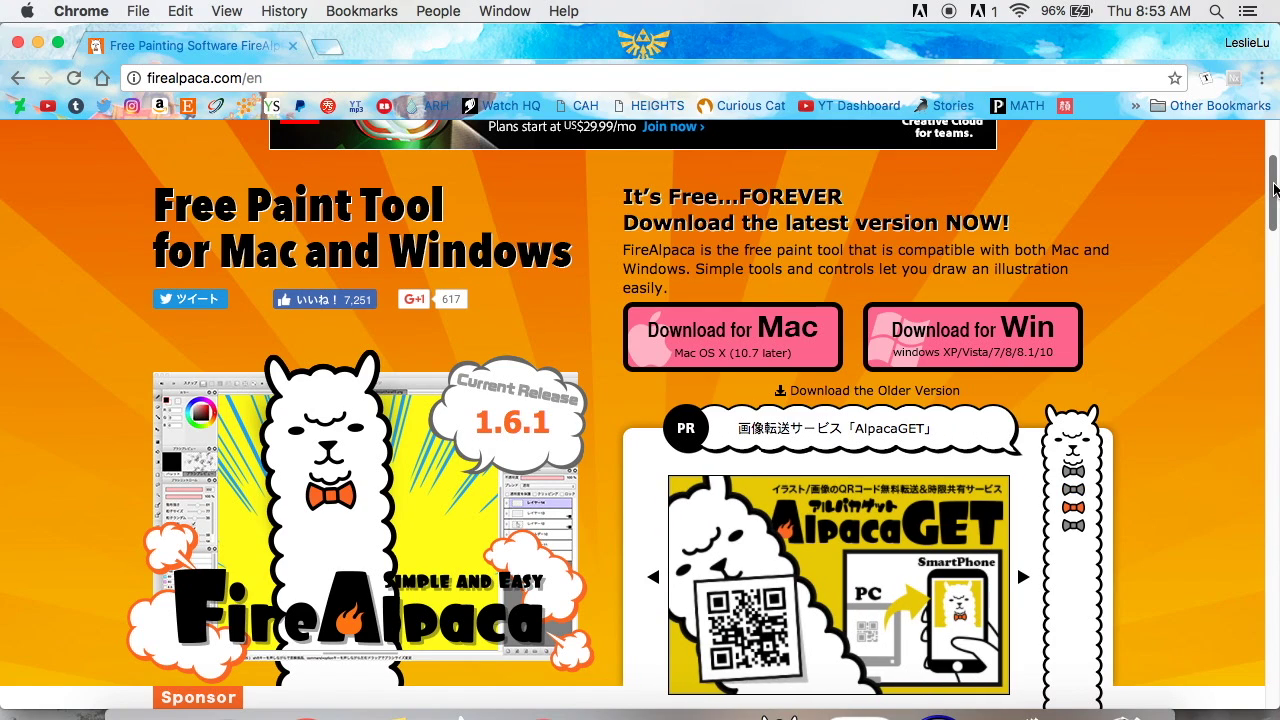
key(super+Tab)
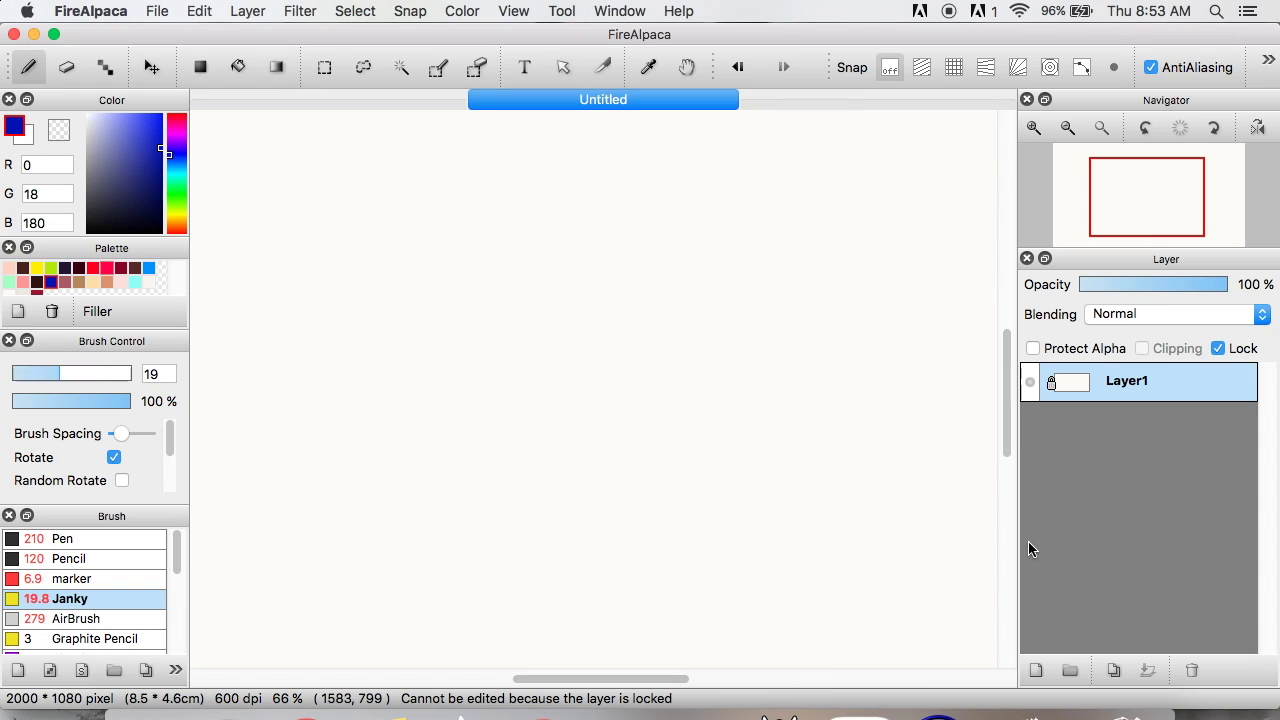